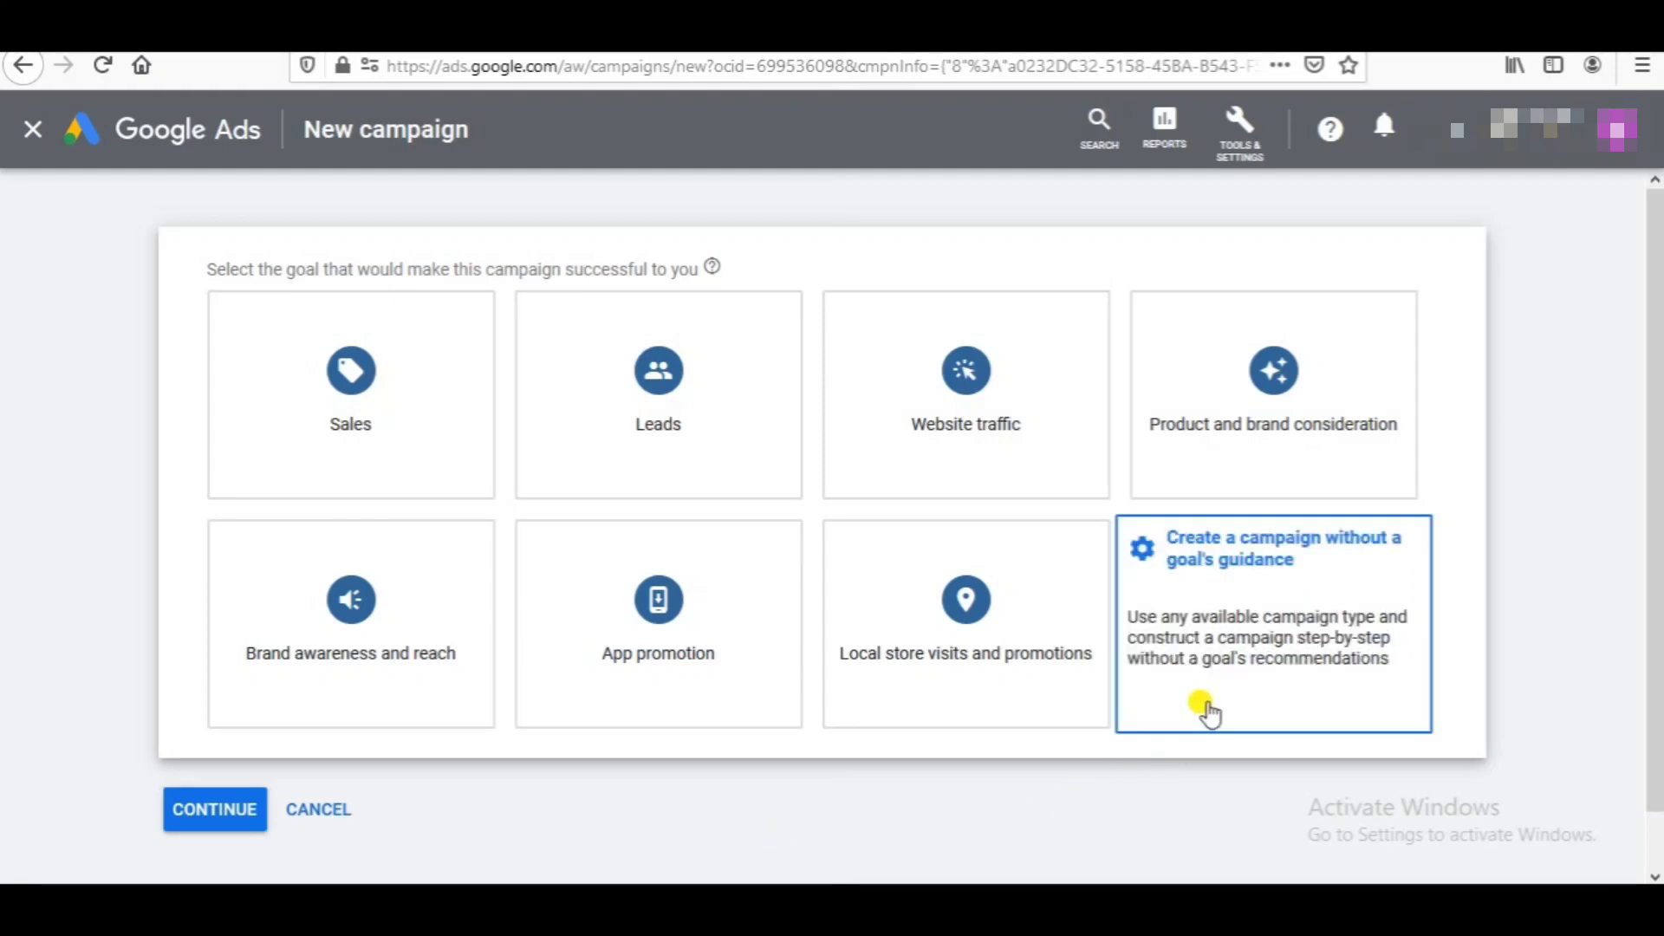
Step: Start a video campaign without a goal's guidance, using the Custom video campaign subtype, and continue to its settings
click(1315, 706)
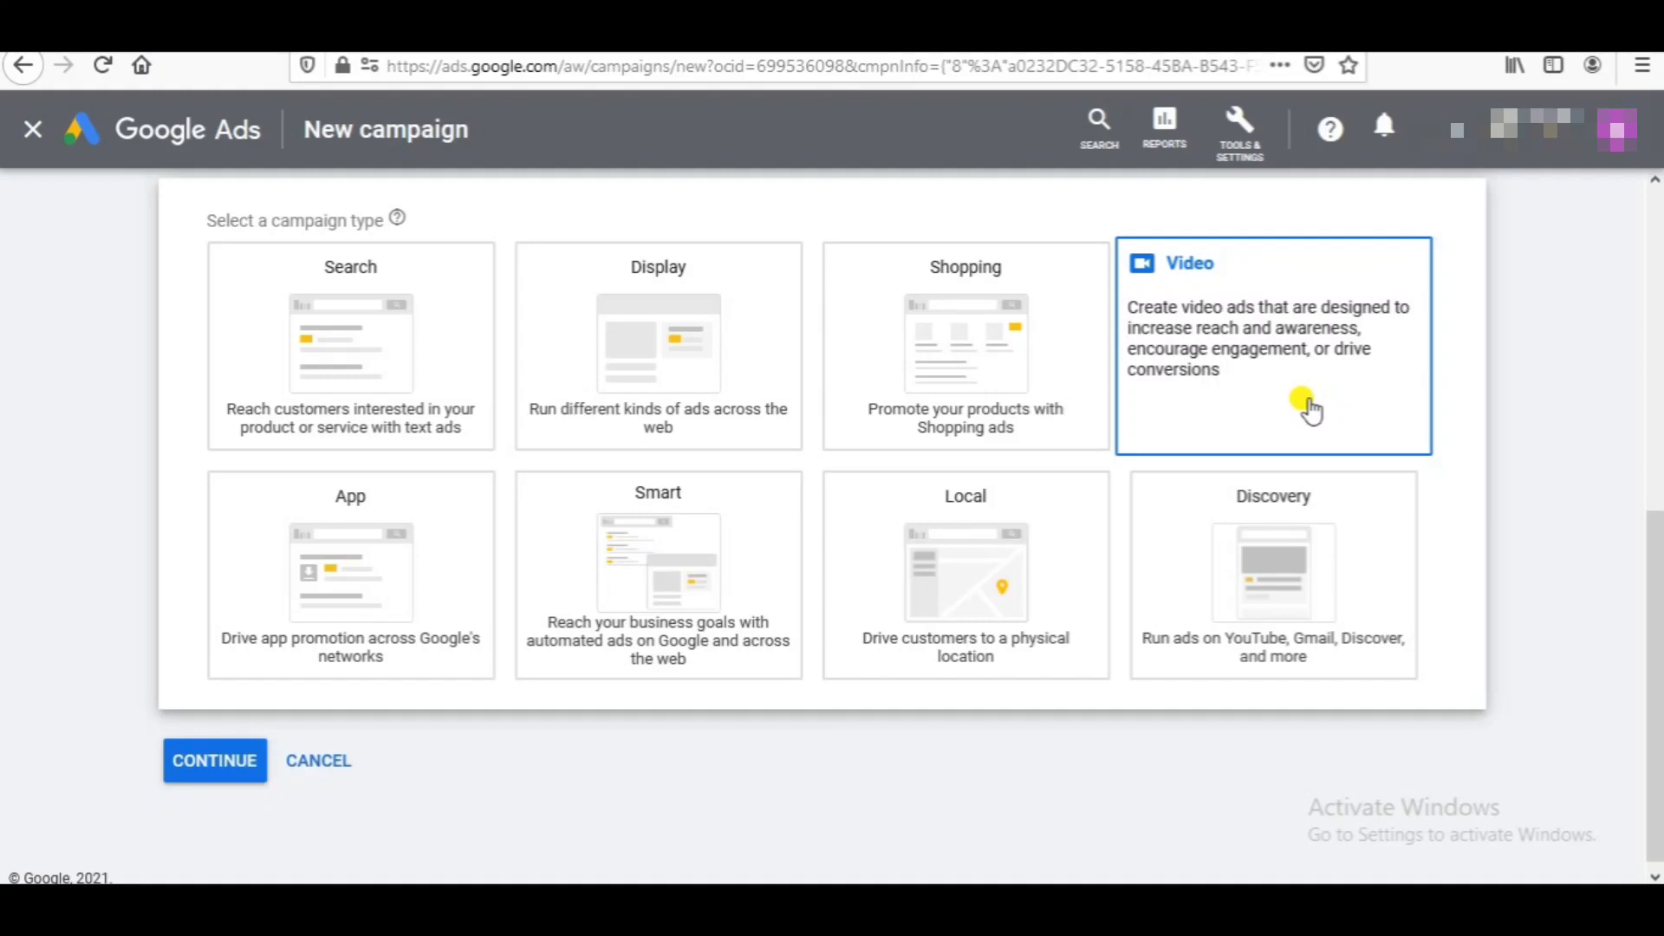
click(1310, 407)
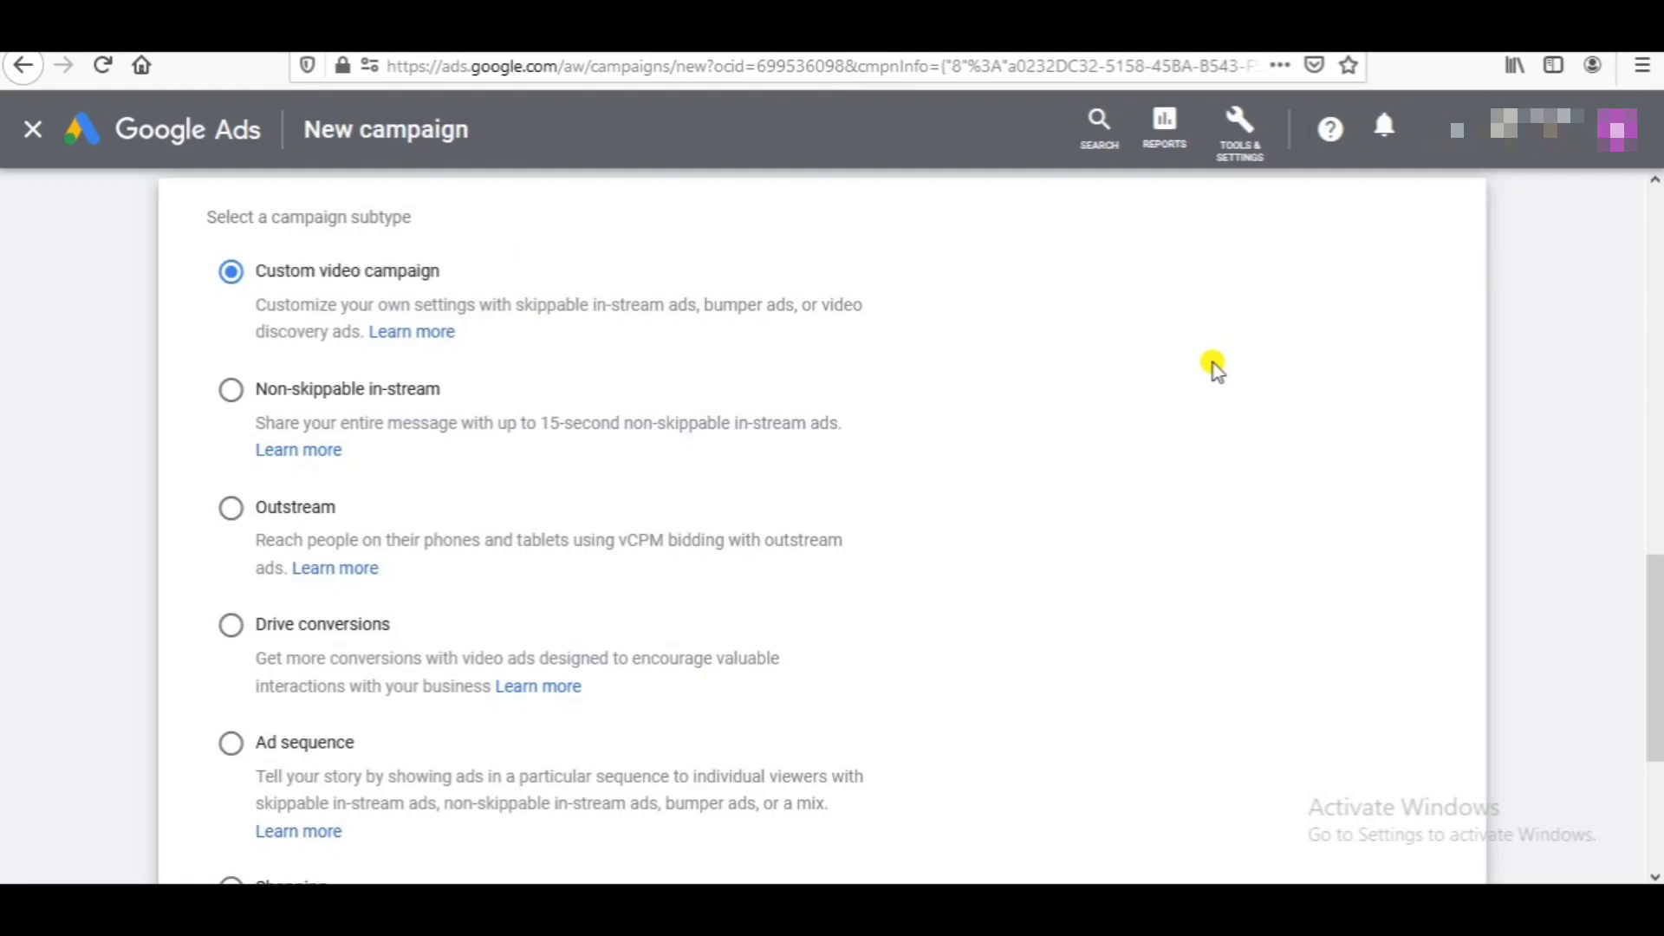
drag(1651, 564, 1647, 688)
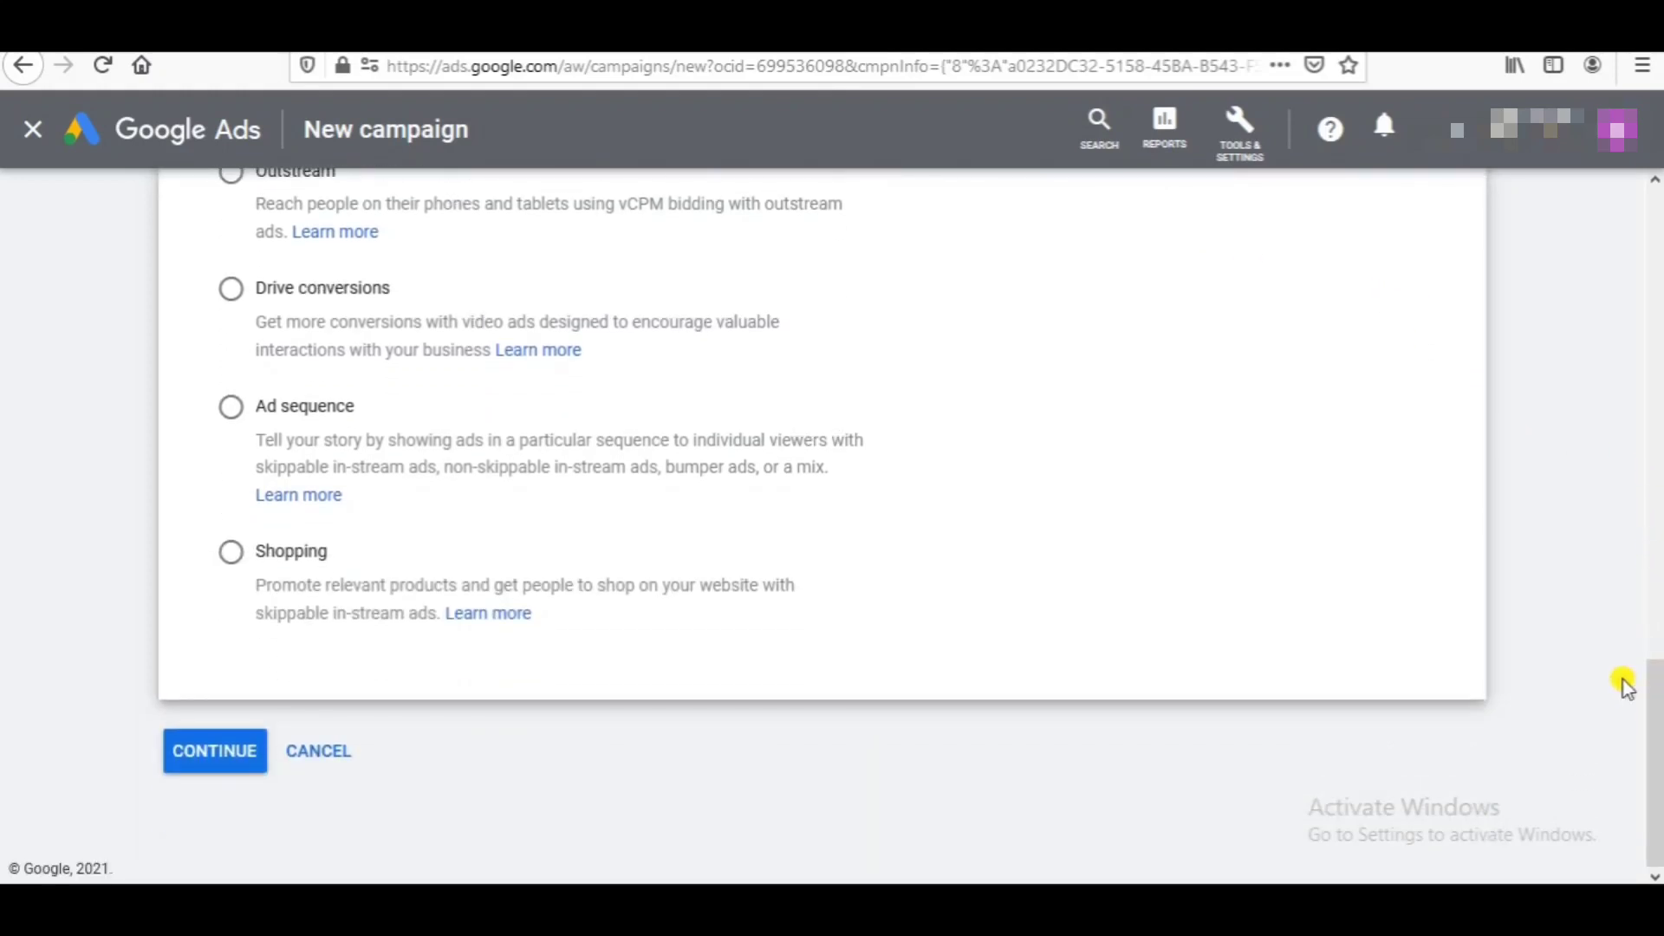
click(210, 761)
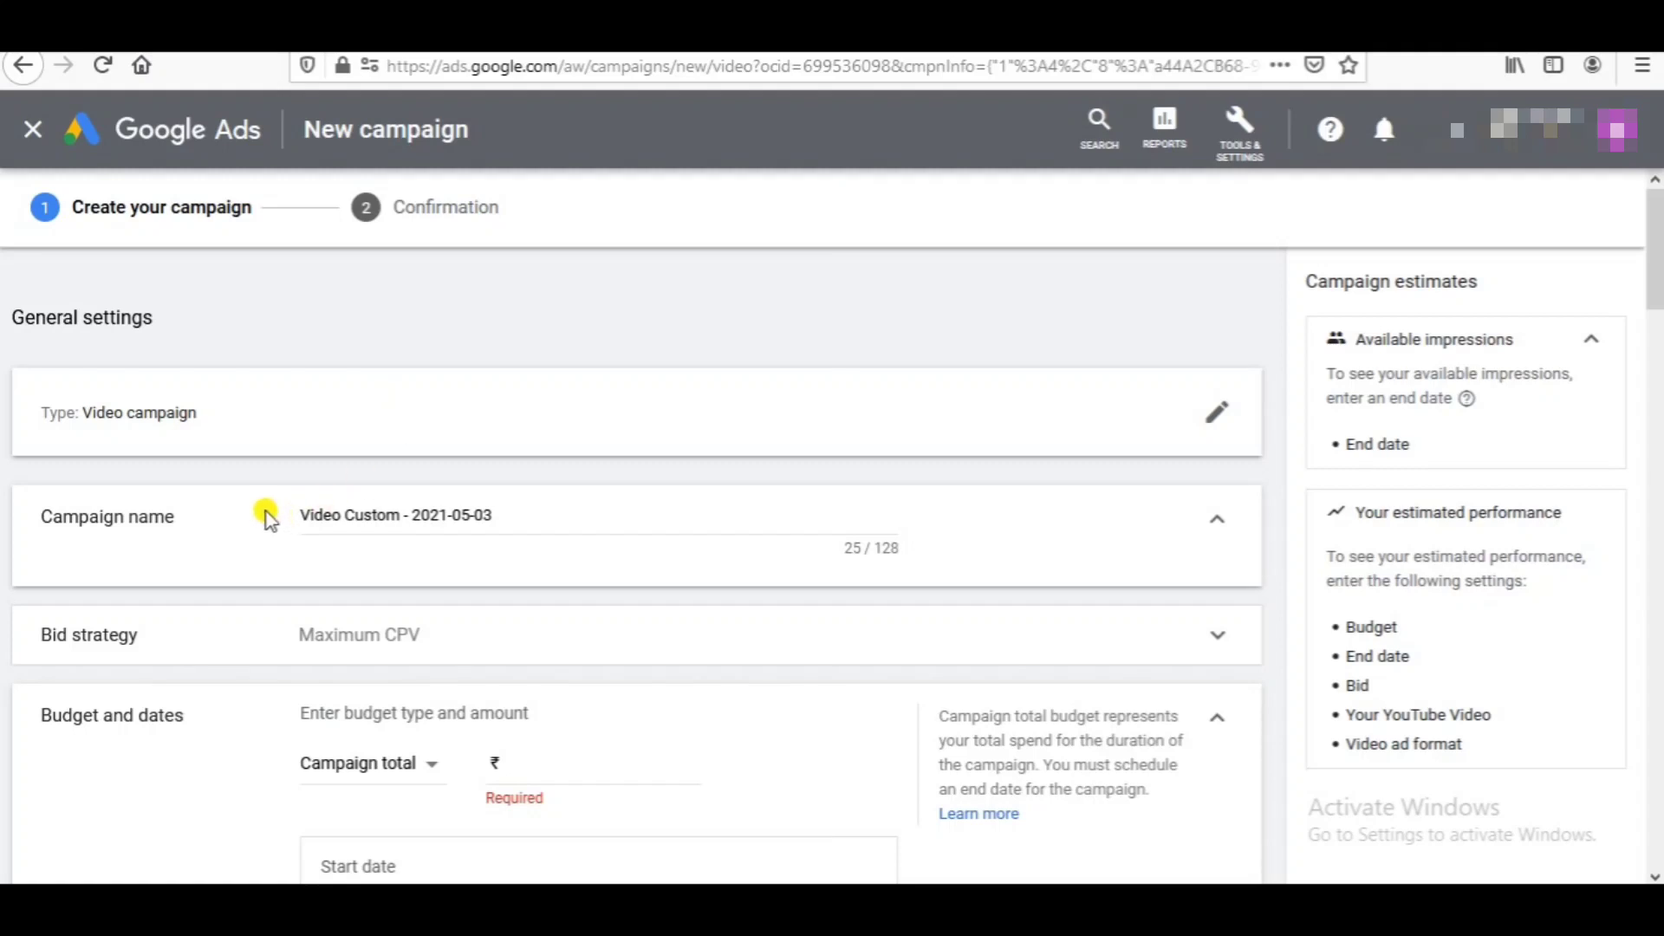
Step: Name the campaign "redme note 10 gameplay"
click(510, 516)
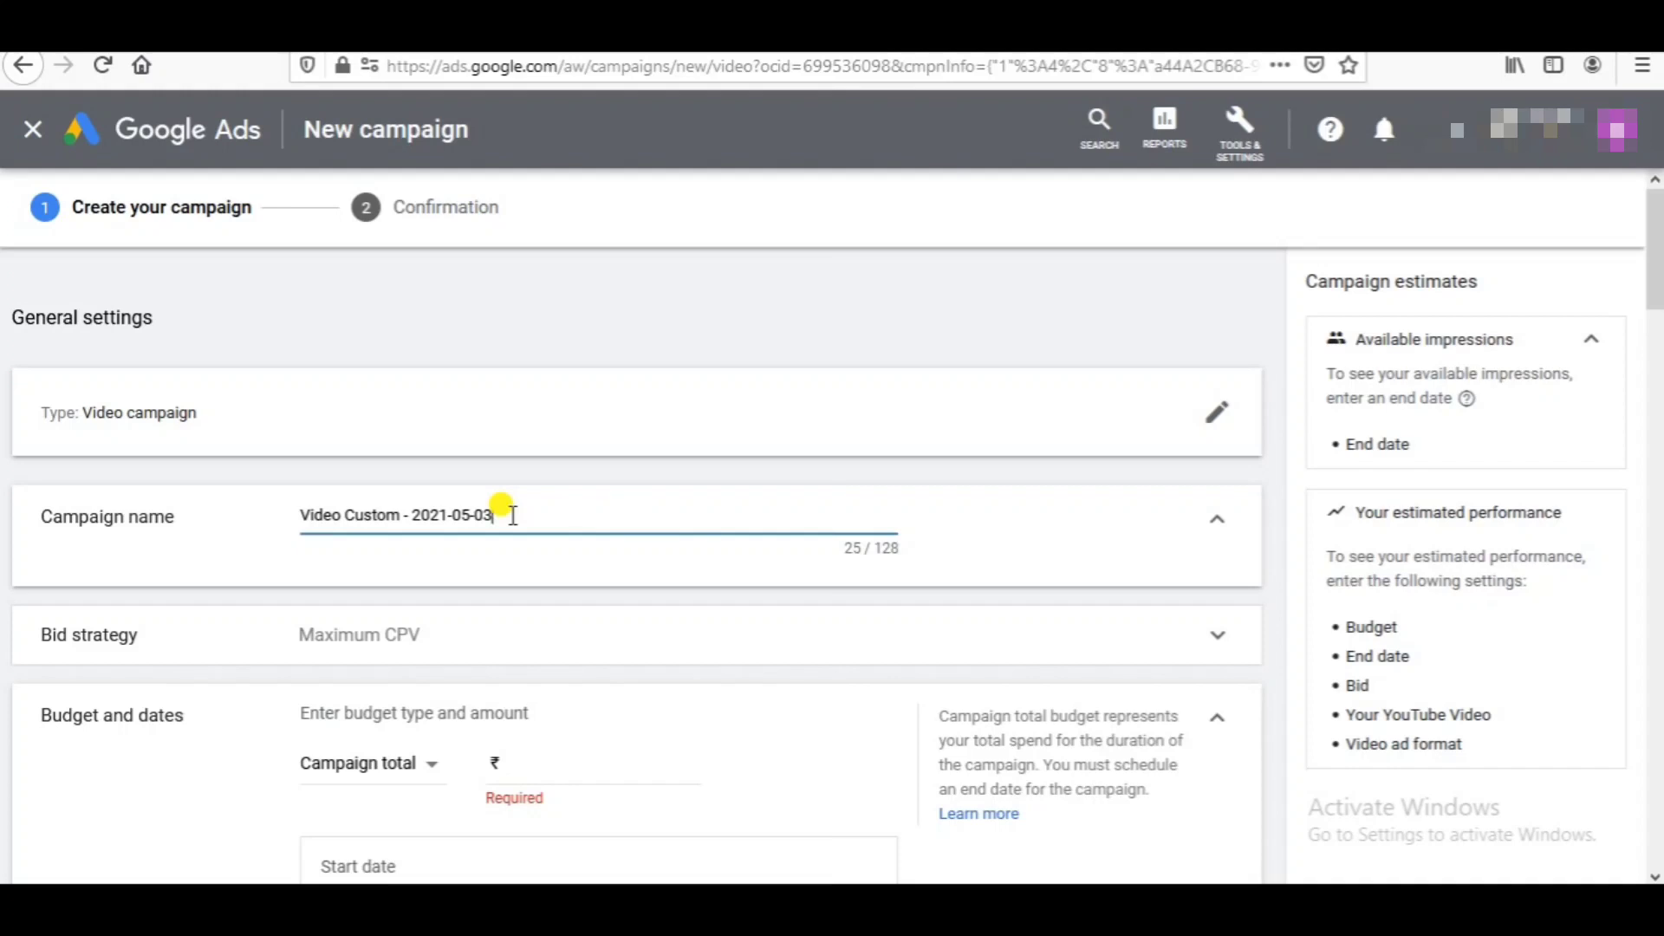
key(ctrl+a)
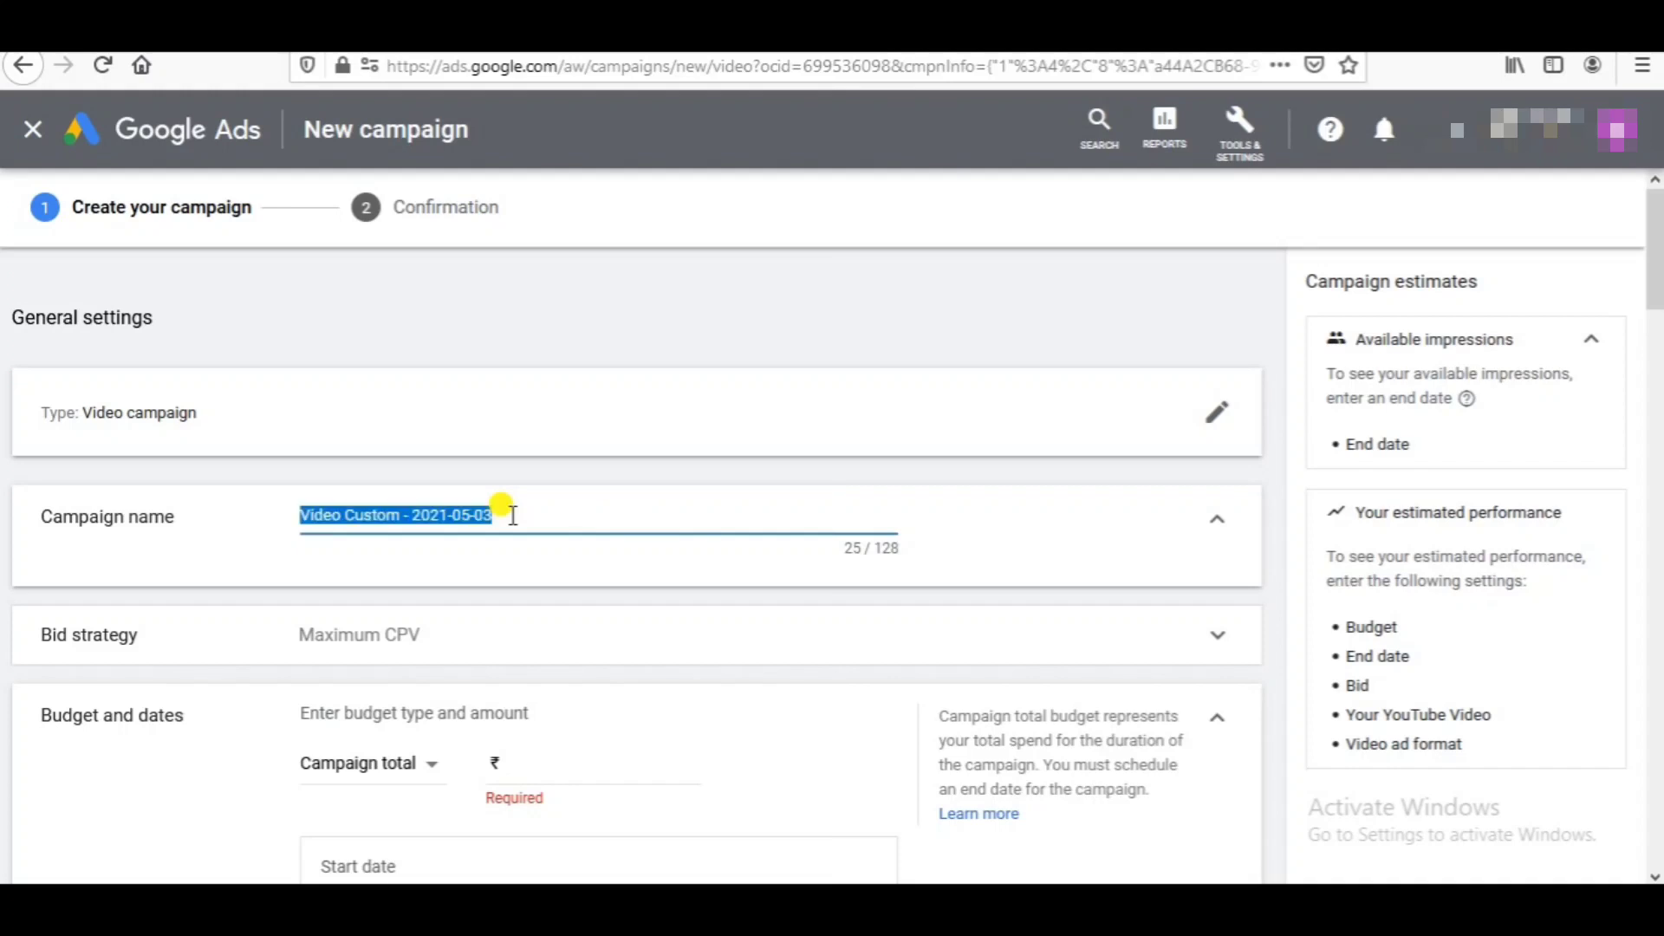
text(redmi note 10 gameplay)
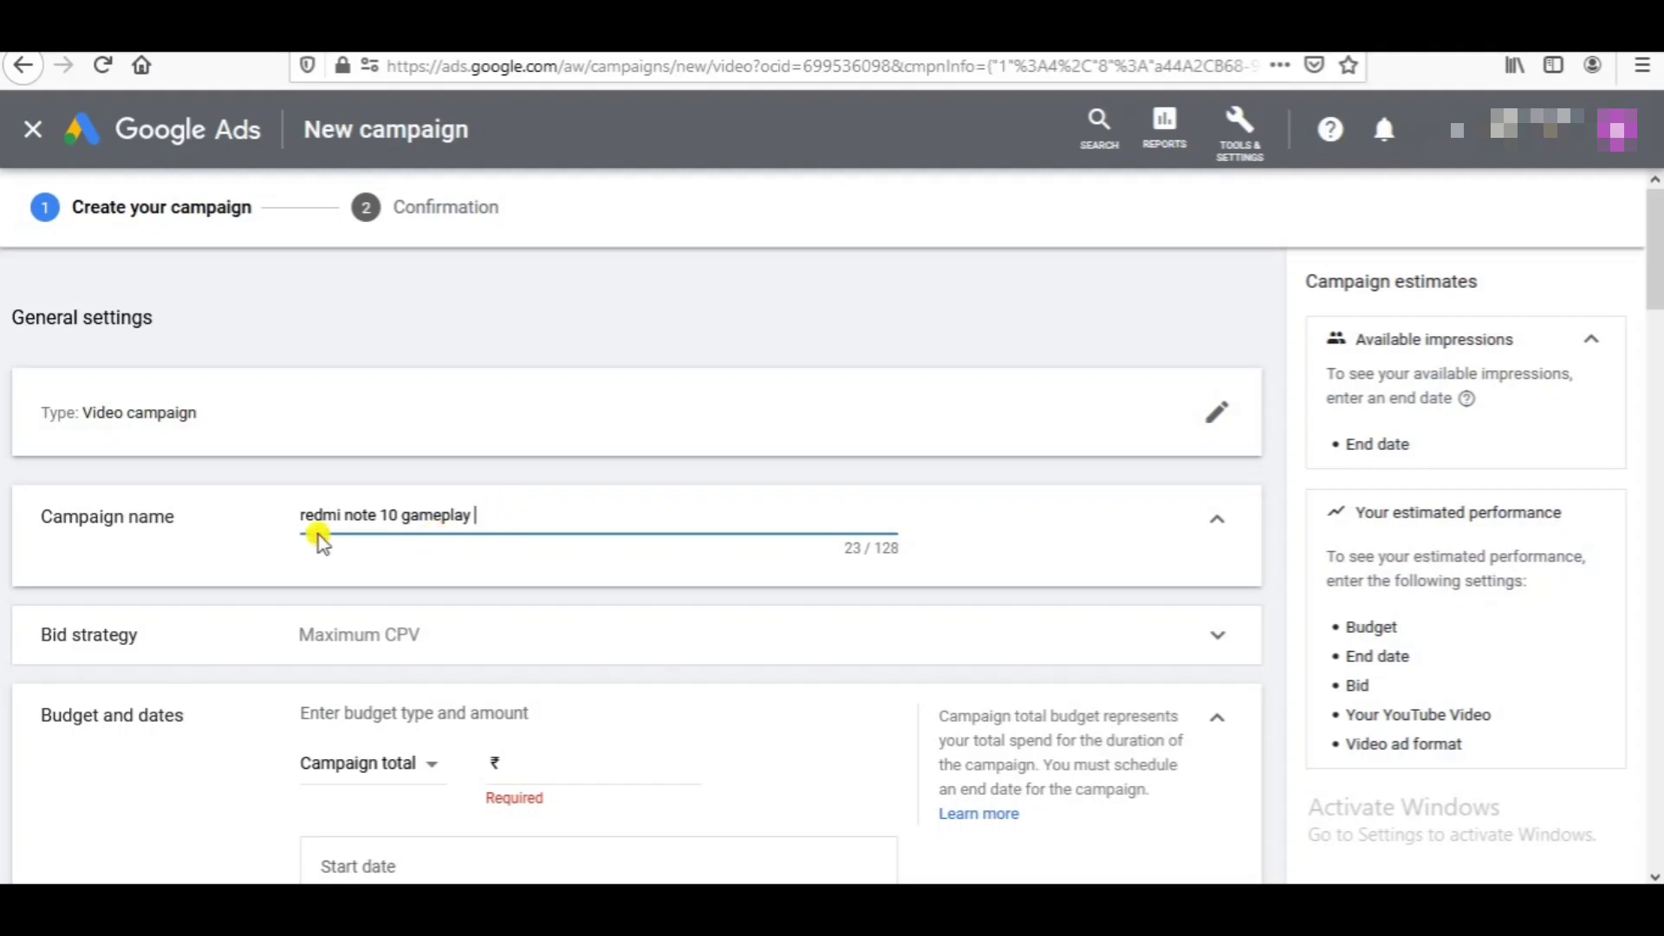
click(338, 515)
key(BackSpace)
text(e)
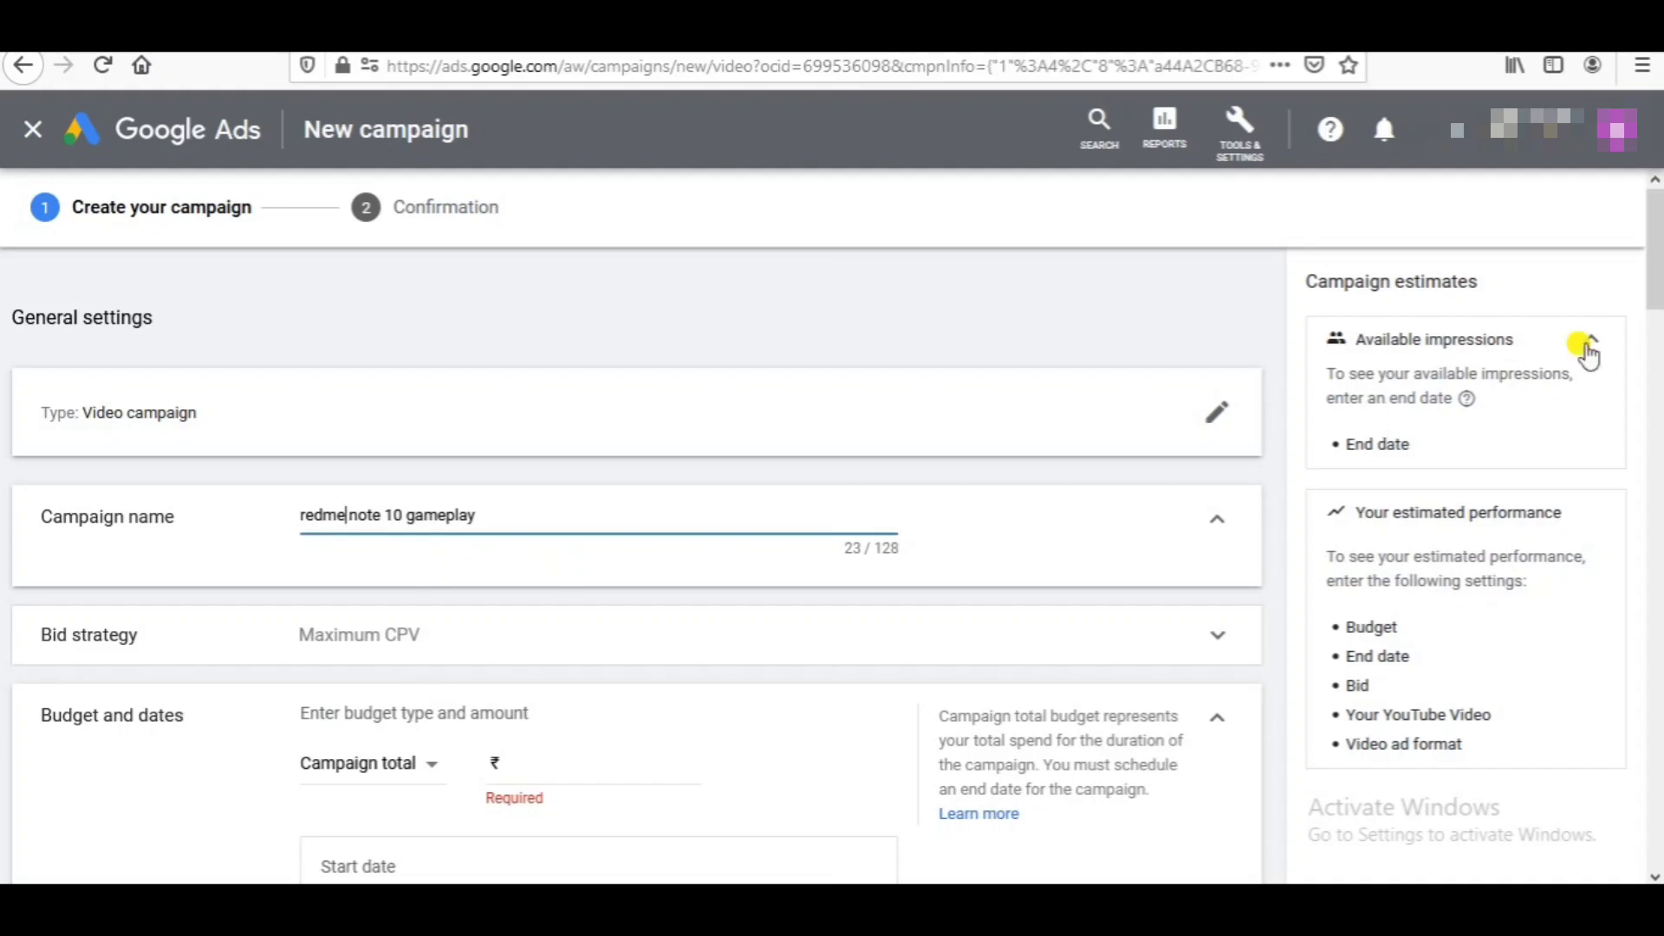
Step: Choose Maximum CPV as the campaign's bid strategy and collapse that section
drag(1652, 289, 1657, 343)
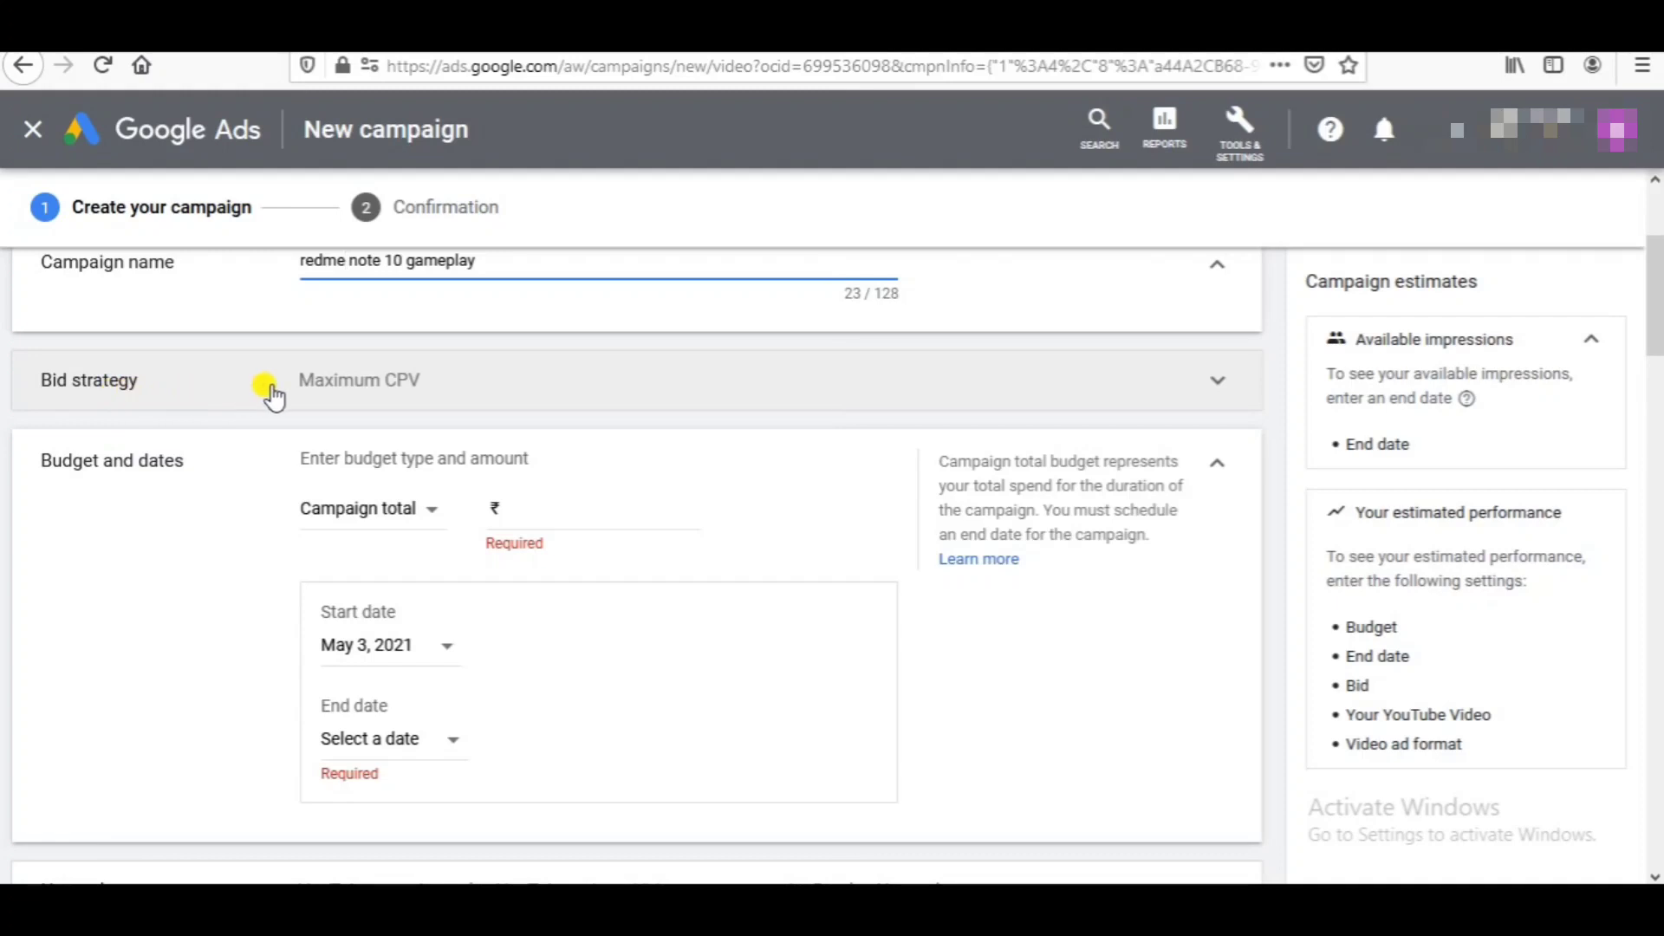
click(1216, 387)
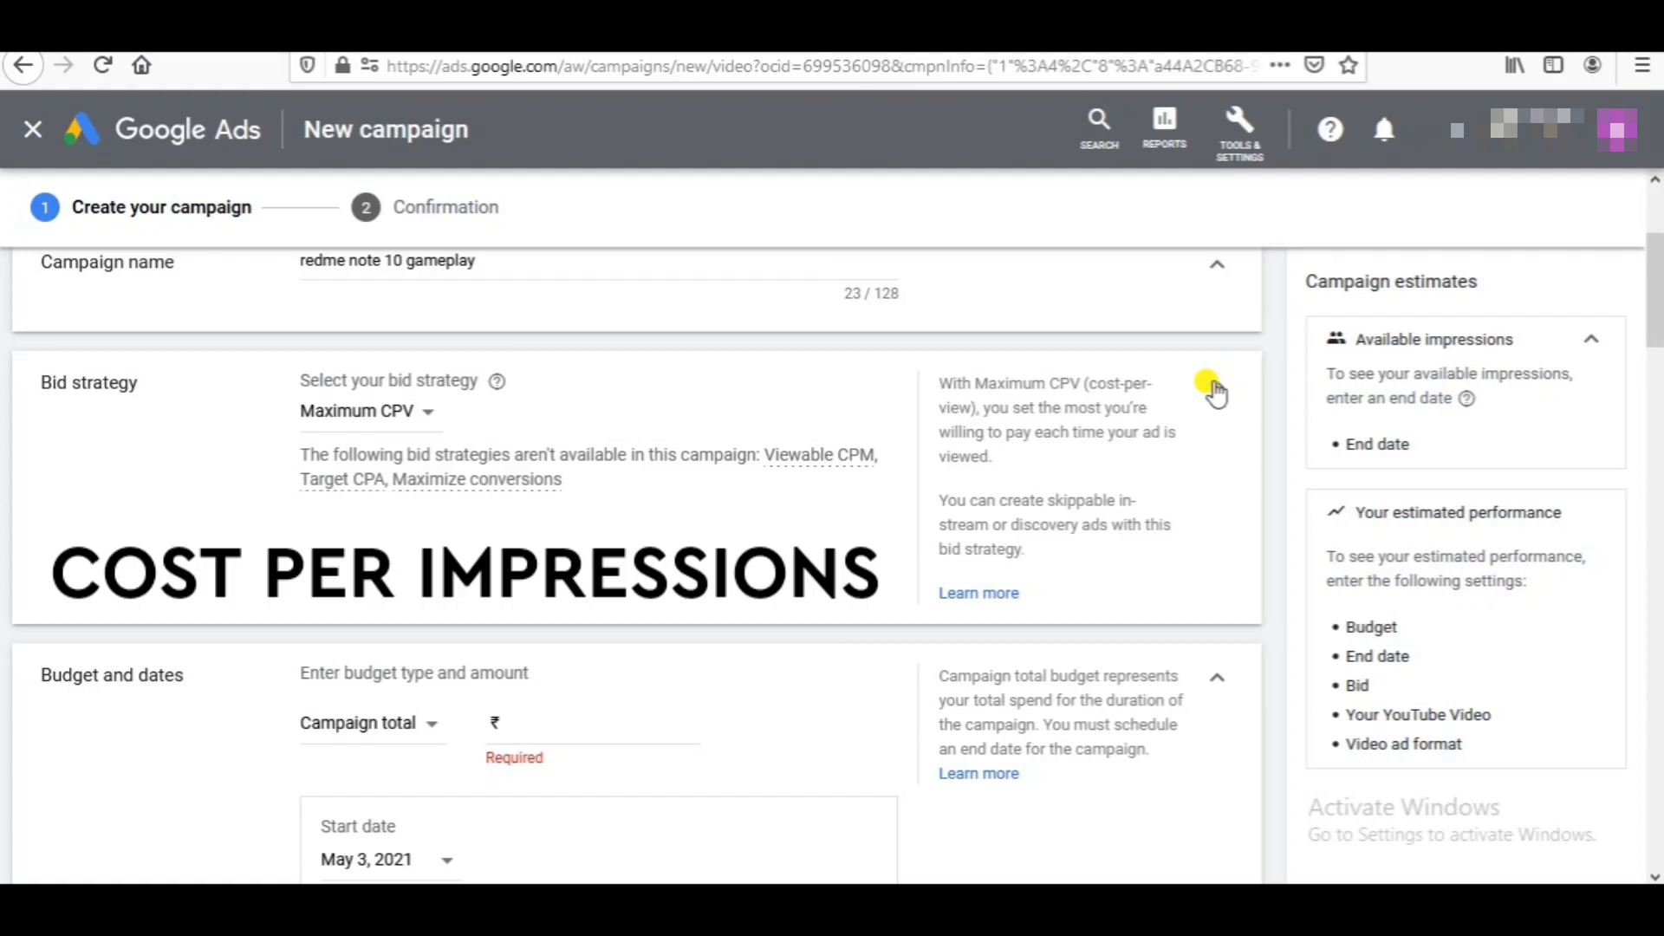
click(425, 414)
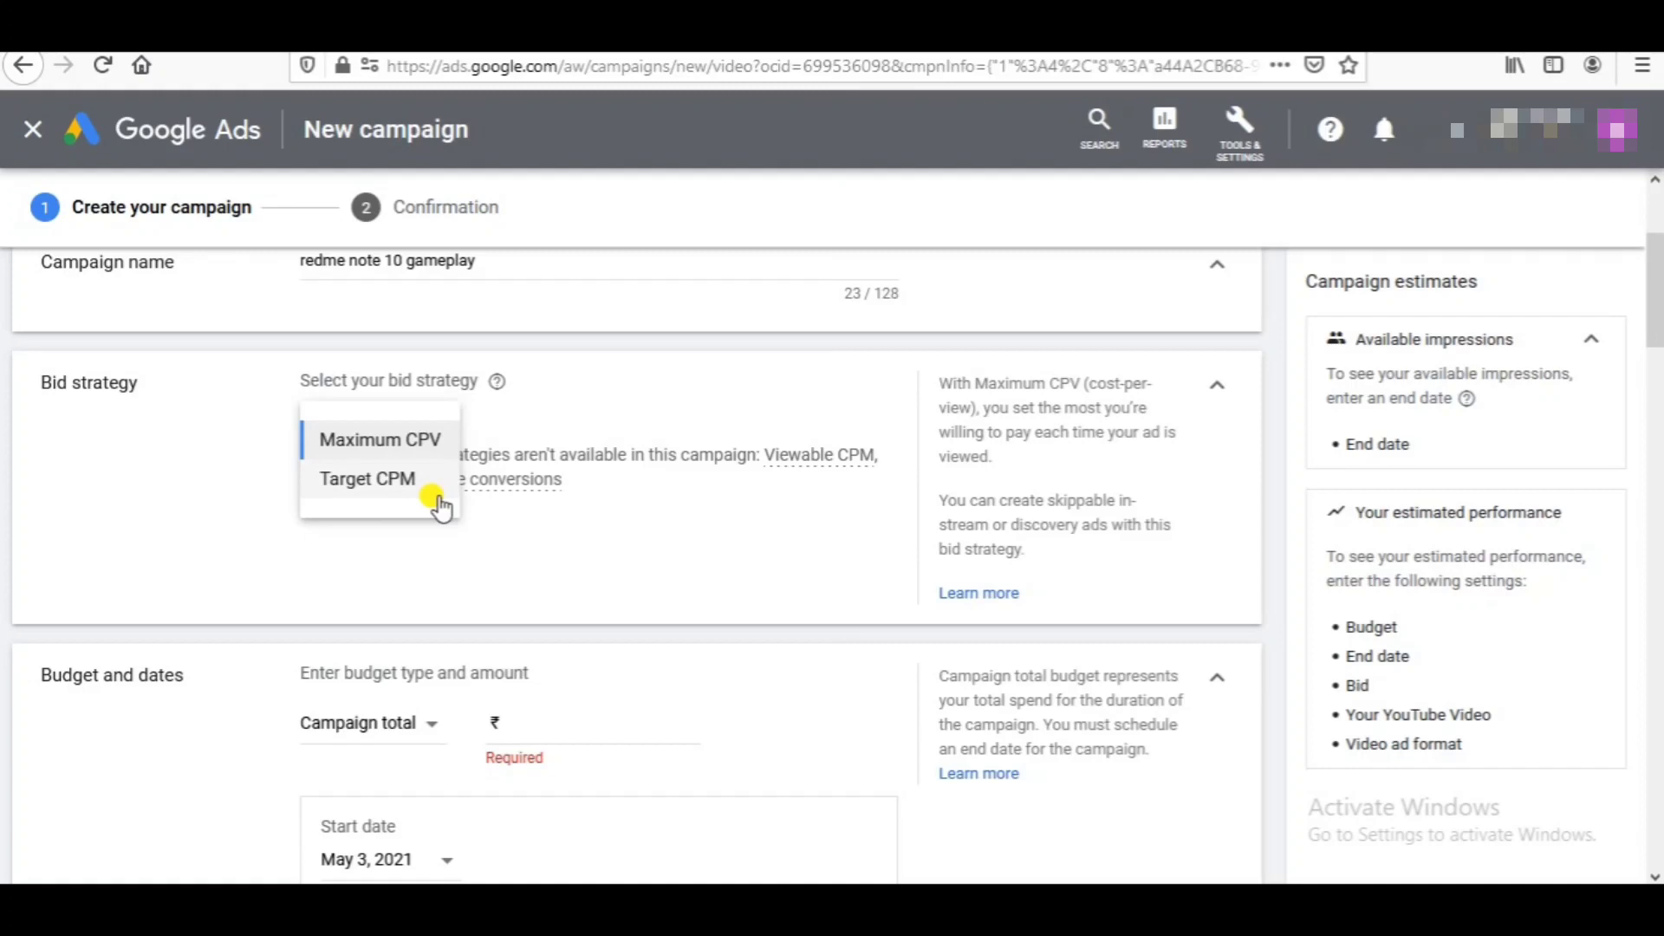
click(429, 439)
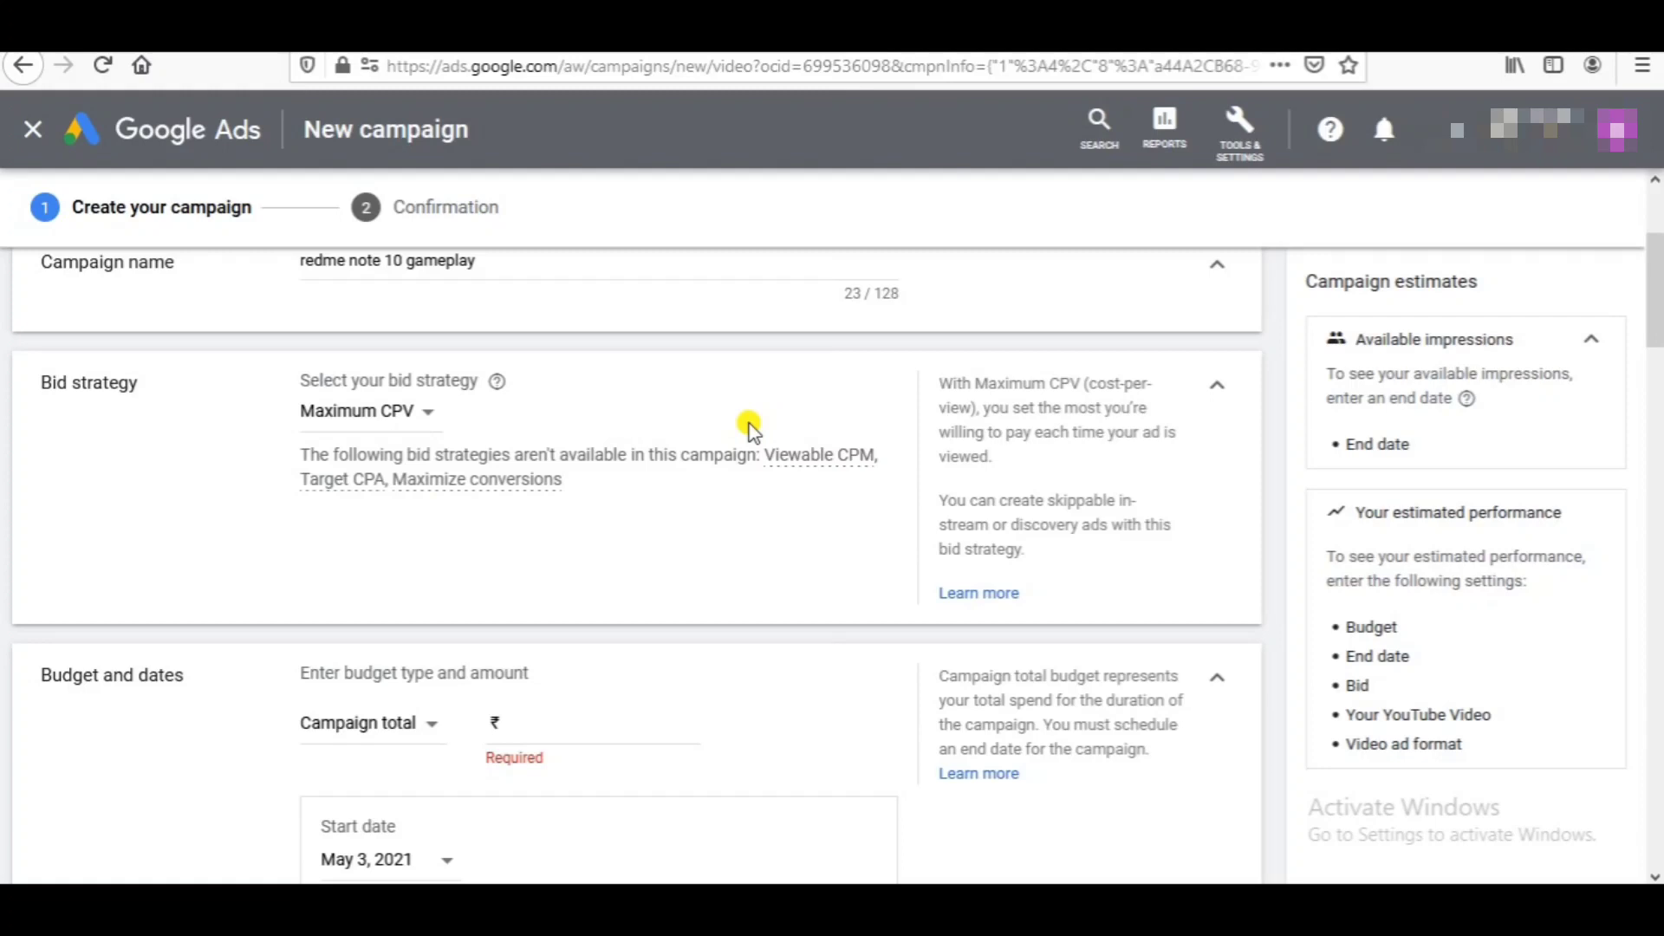
click(1217, 385)
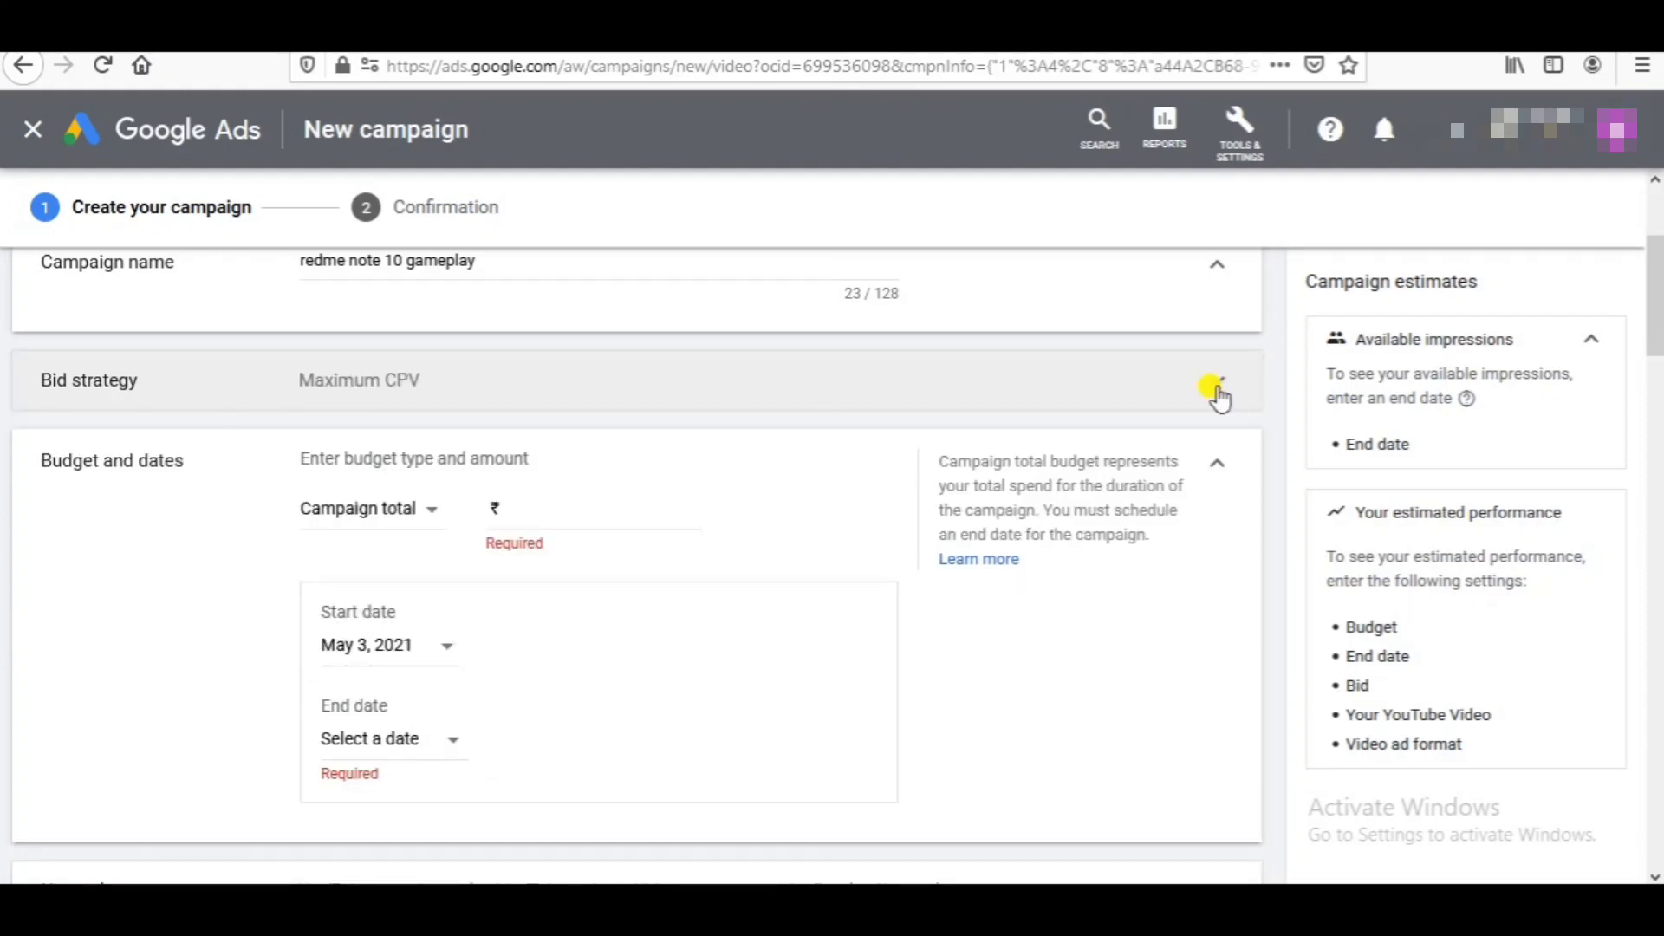
Step: Set the budget type to Campaign total with an amount of ₹500
drag(1655, 337, 1657, 357)
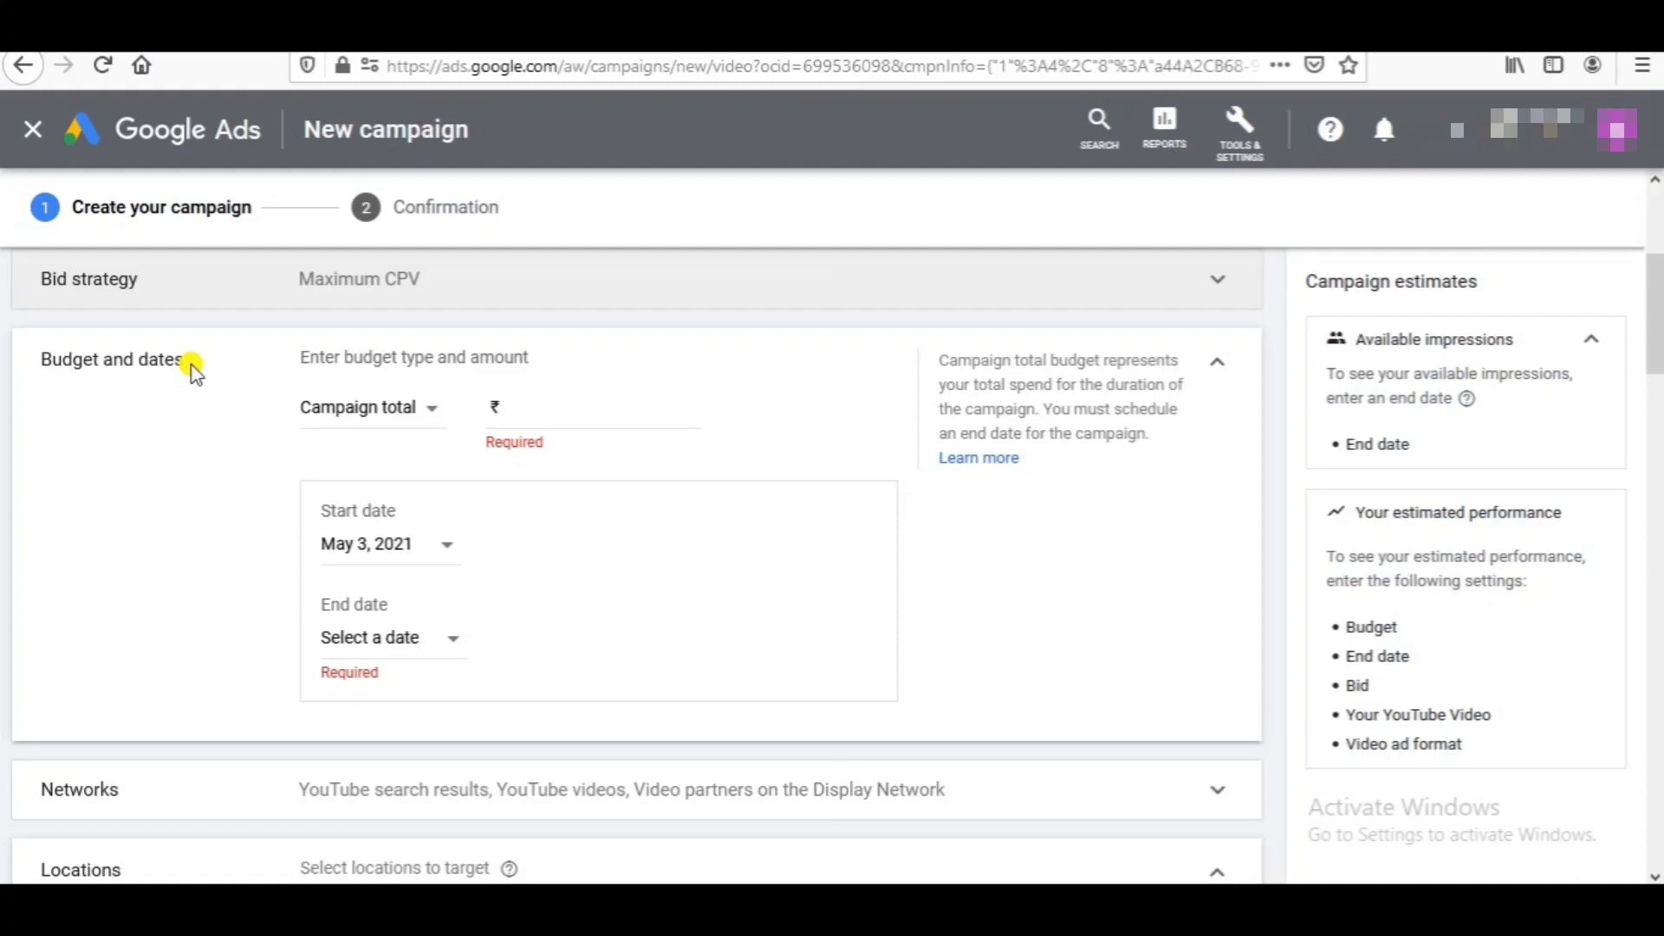
click(425, 411)
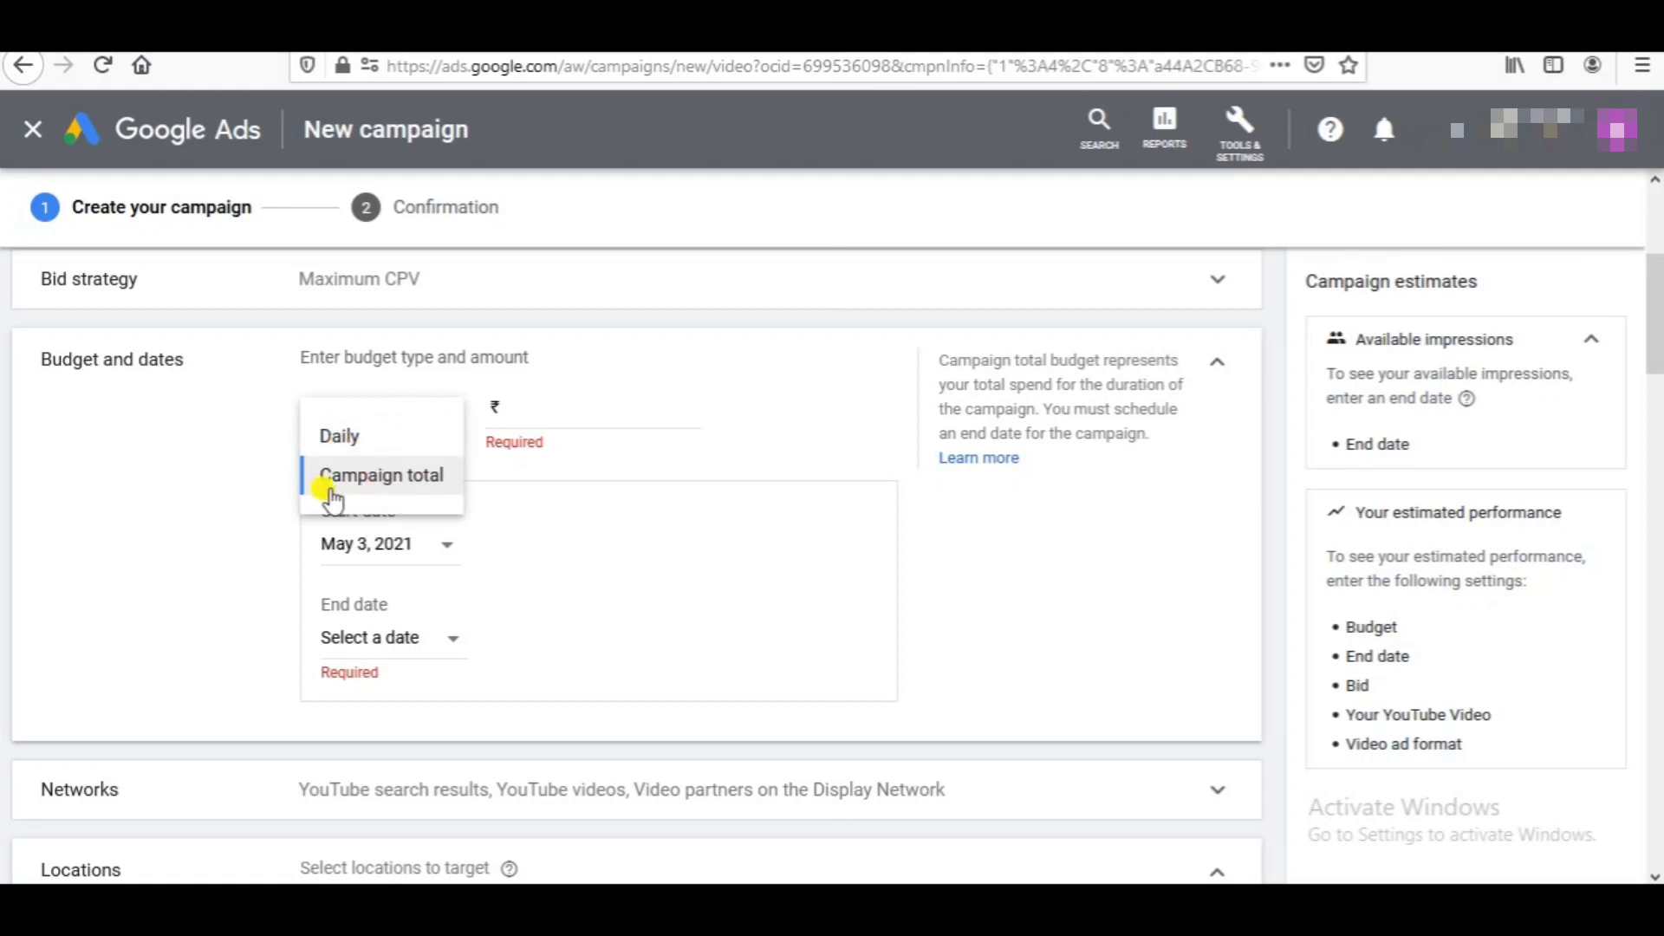
click(382, 486)
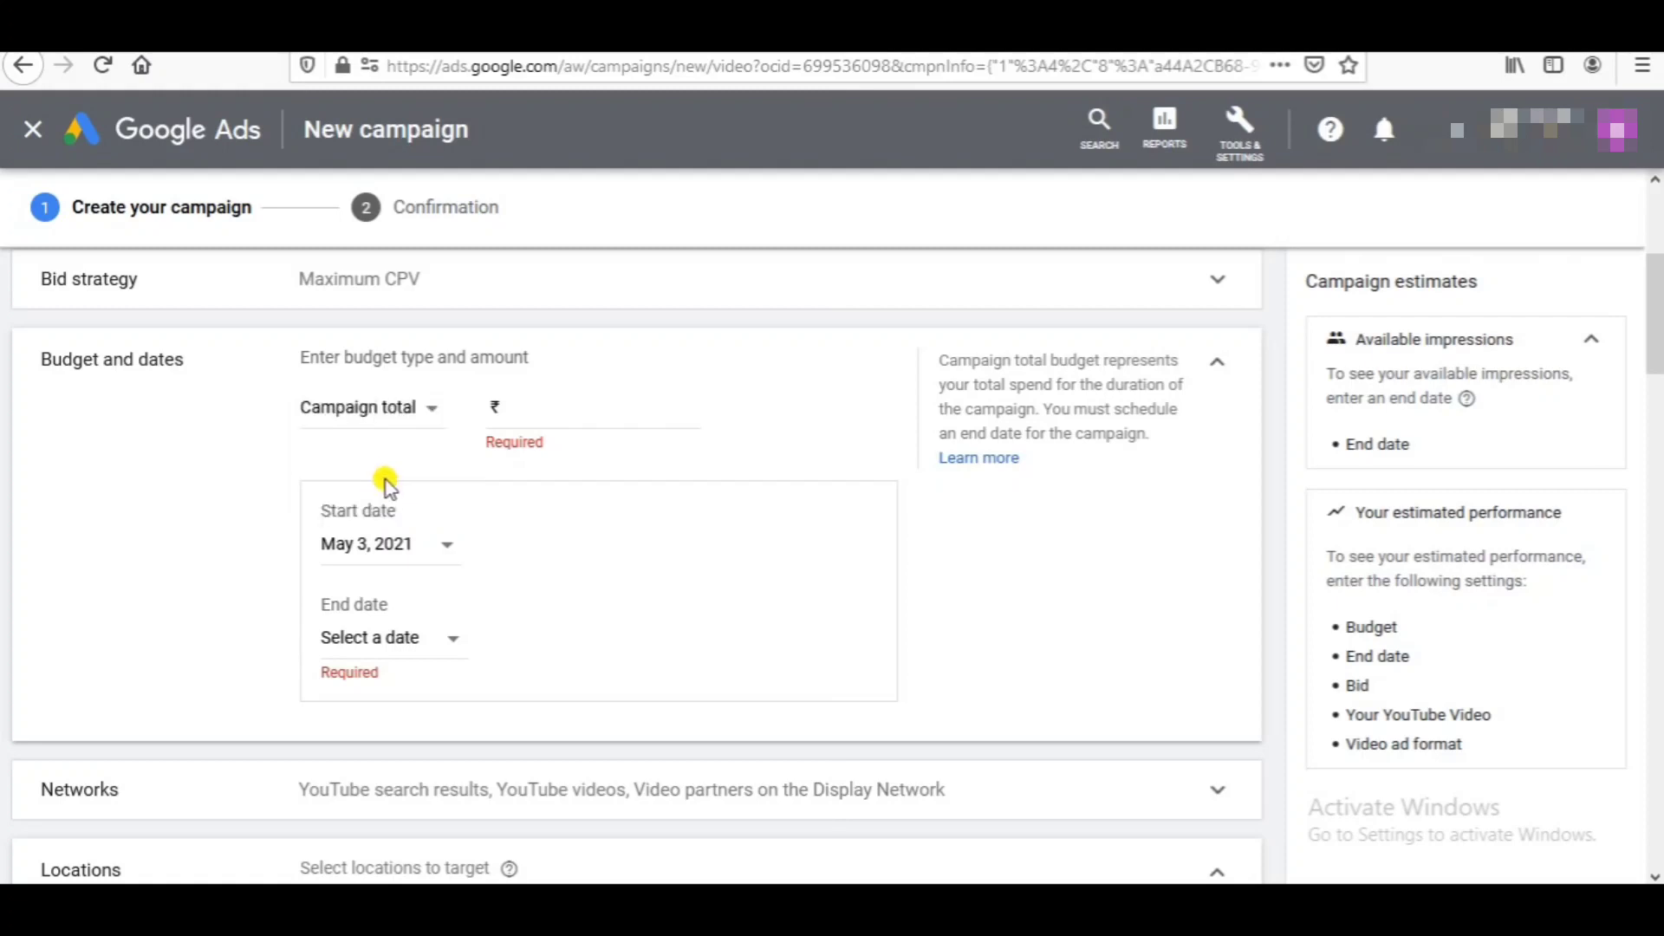
click(613, 404)
text(5)
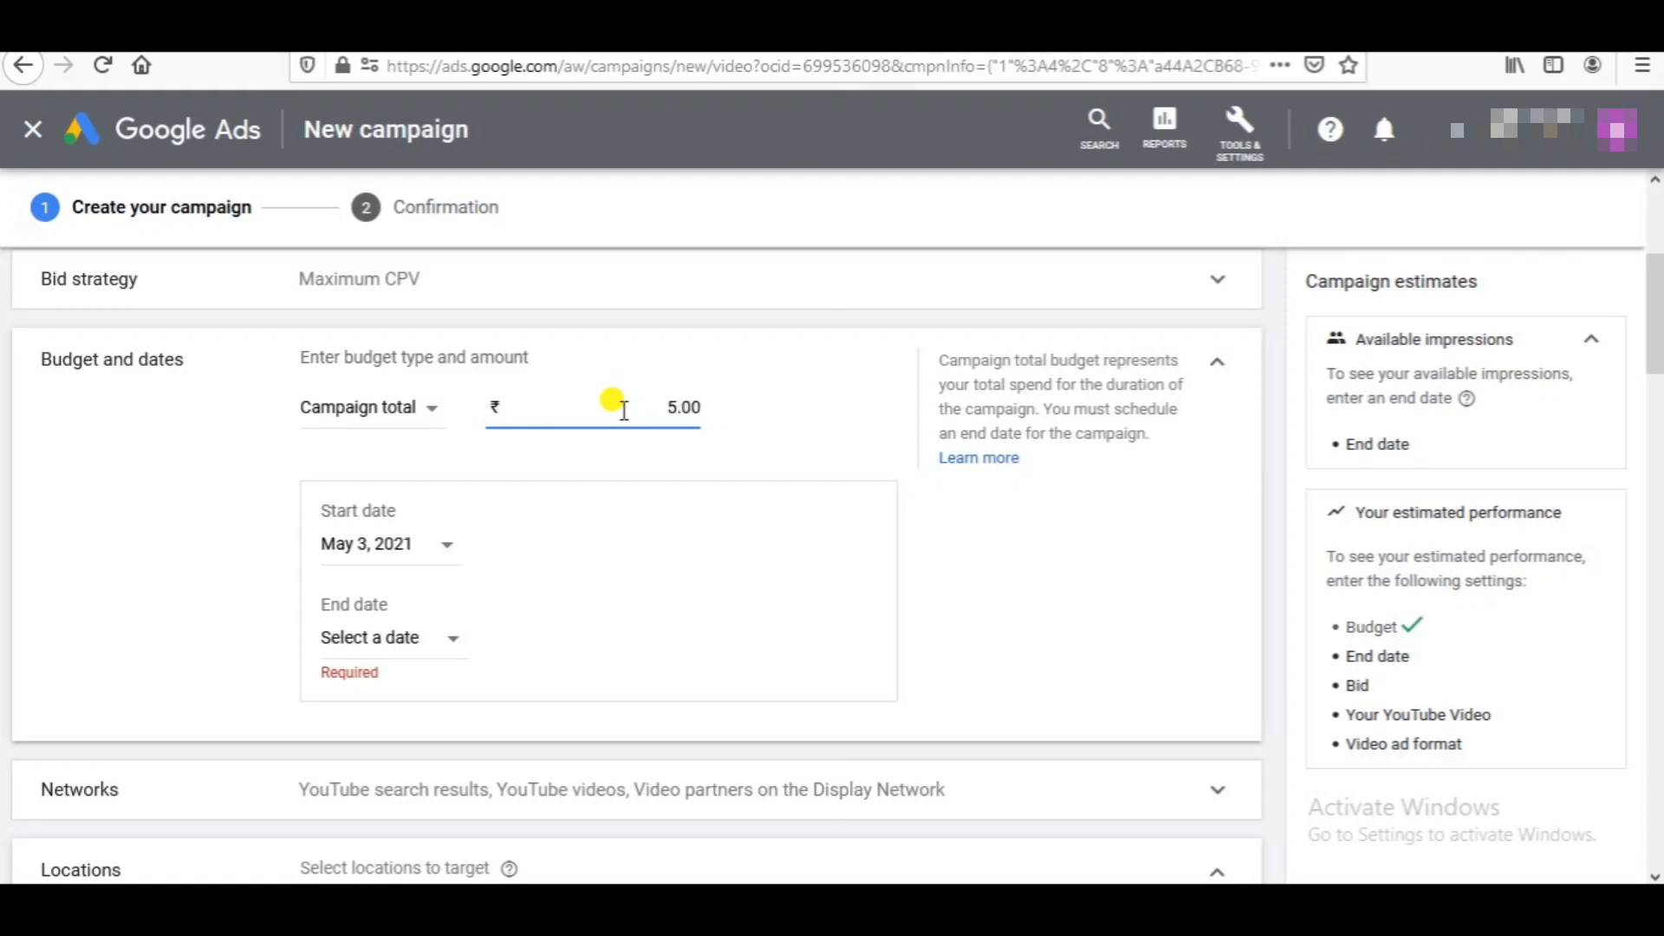
text(00)
click(820, 428)
Step: Set the campaign's end date to May 7, 2021 and collapse the budget and dates section
click(441, 638)
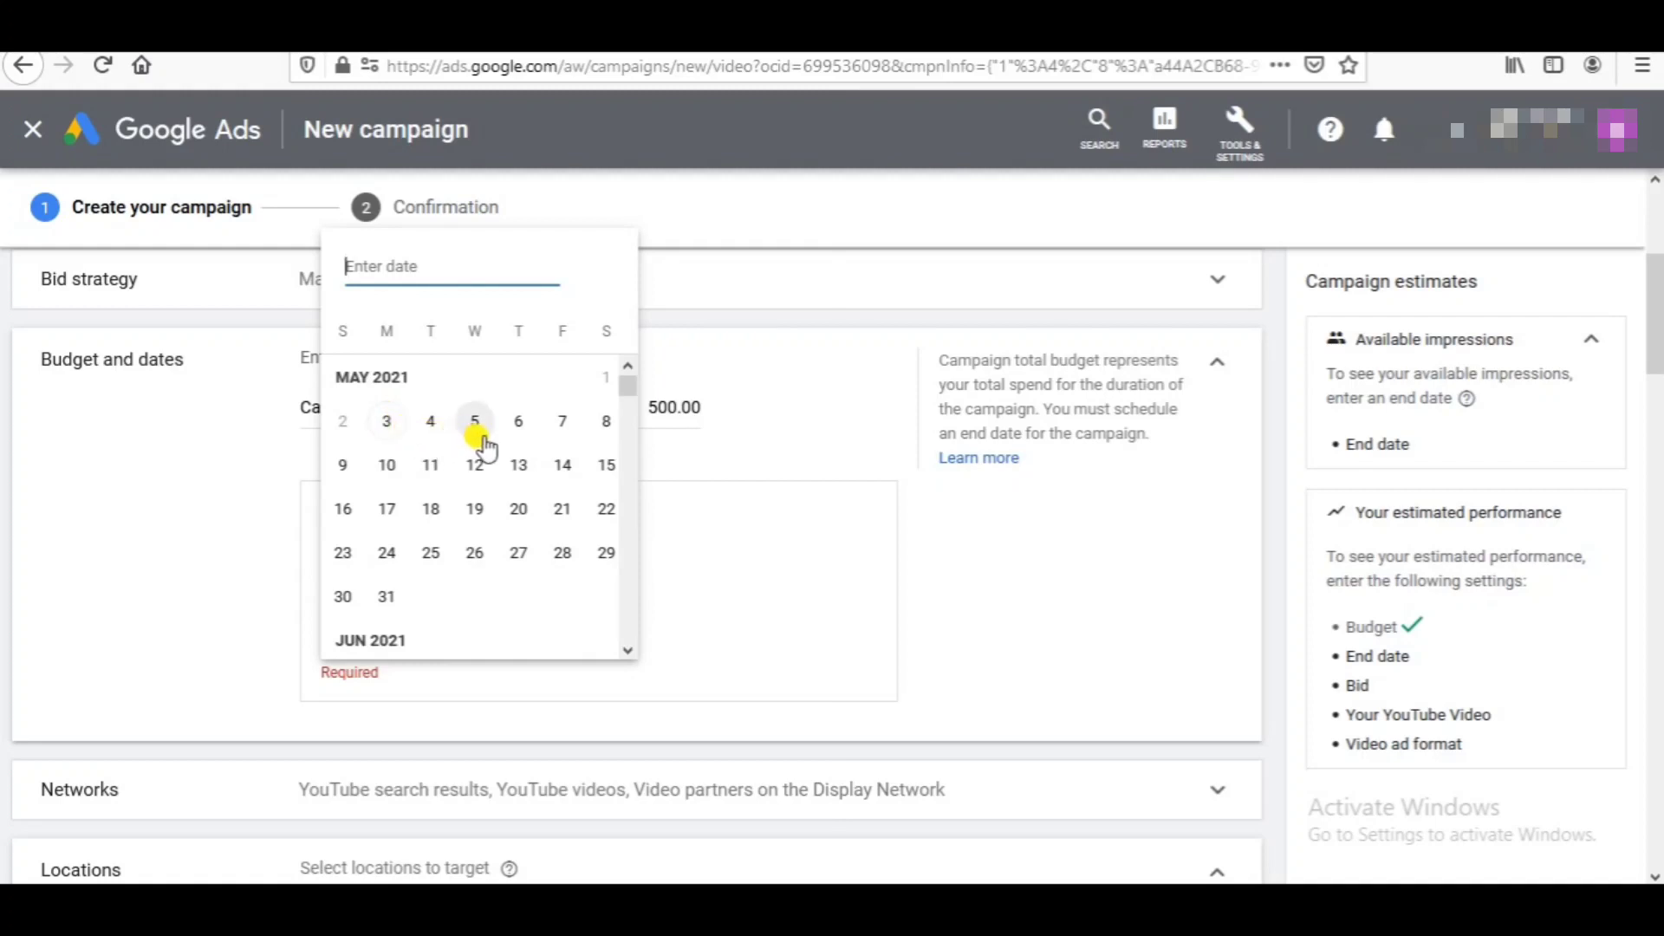
click(561, 423)
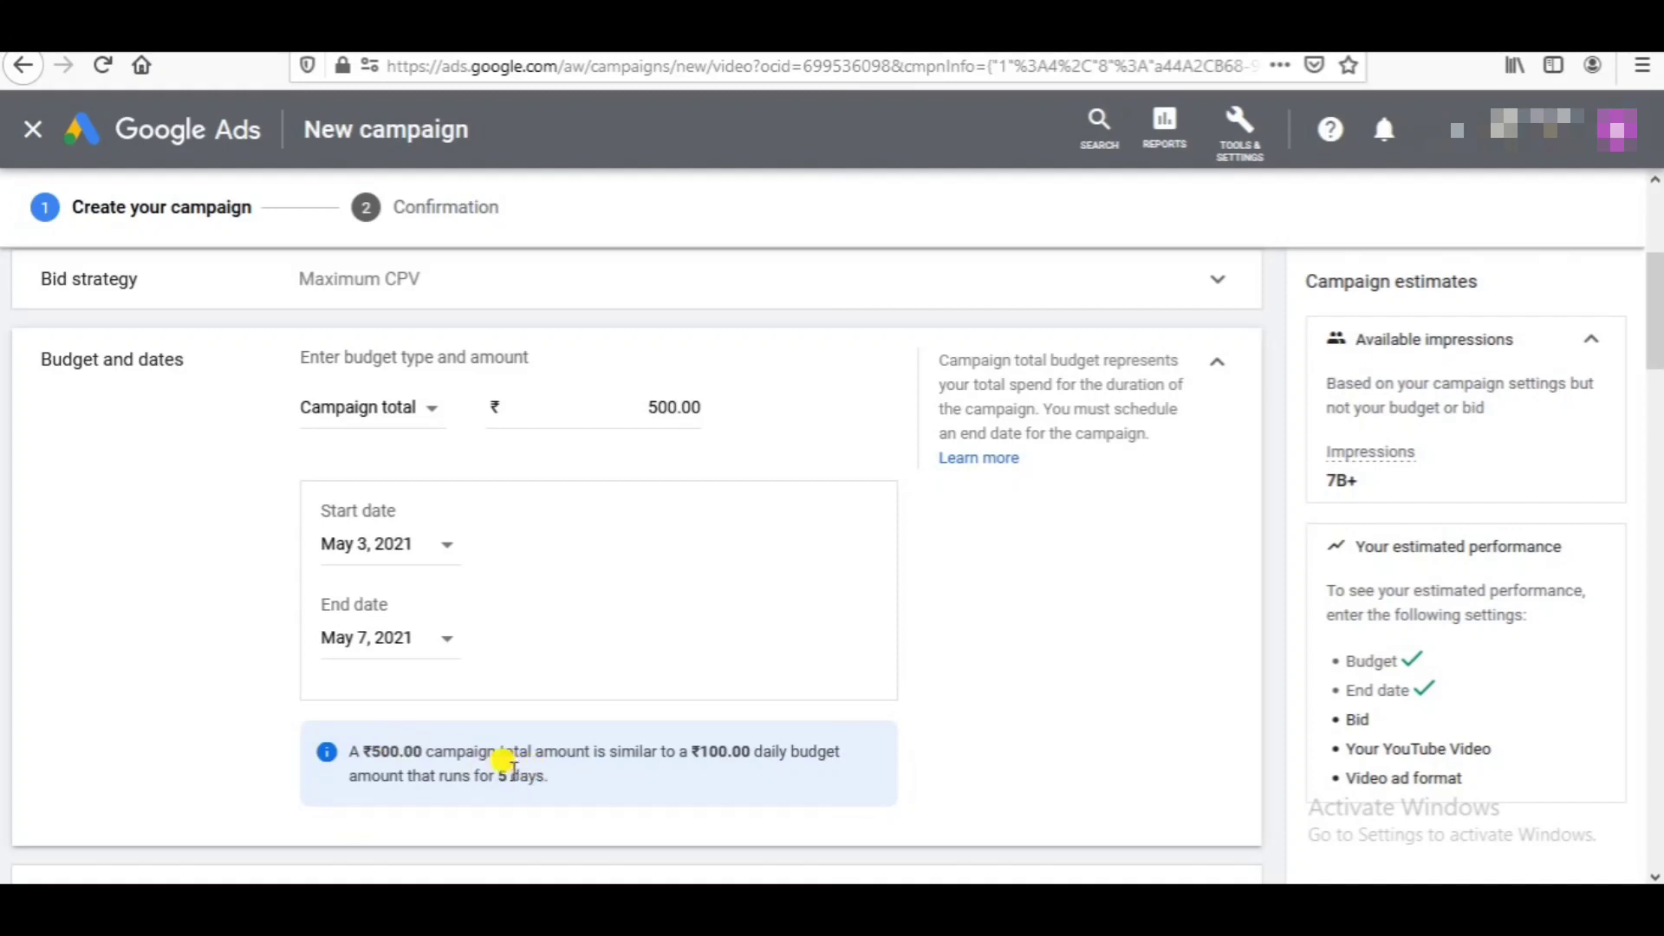
drag(691, 750, 838, 751)
click(1003, 750)
click(1218, 373)
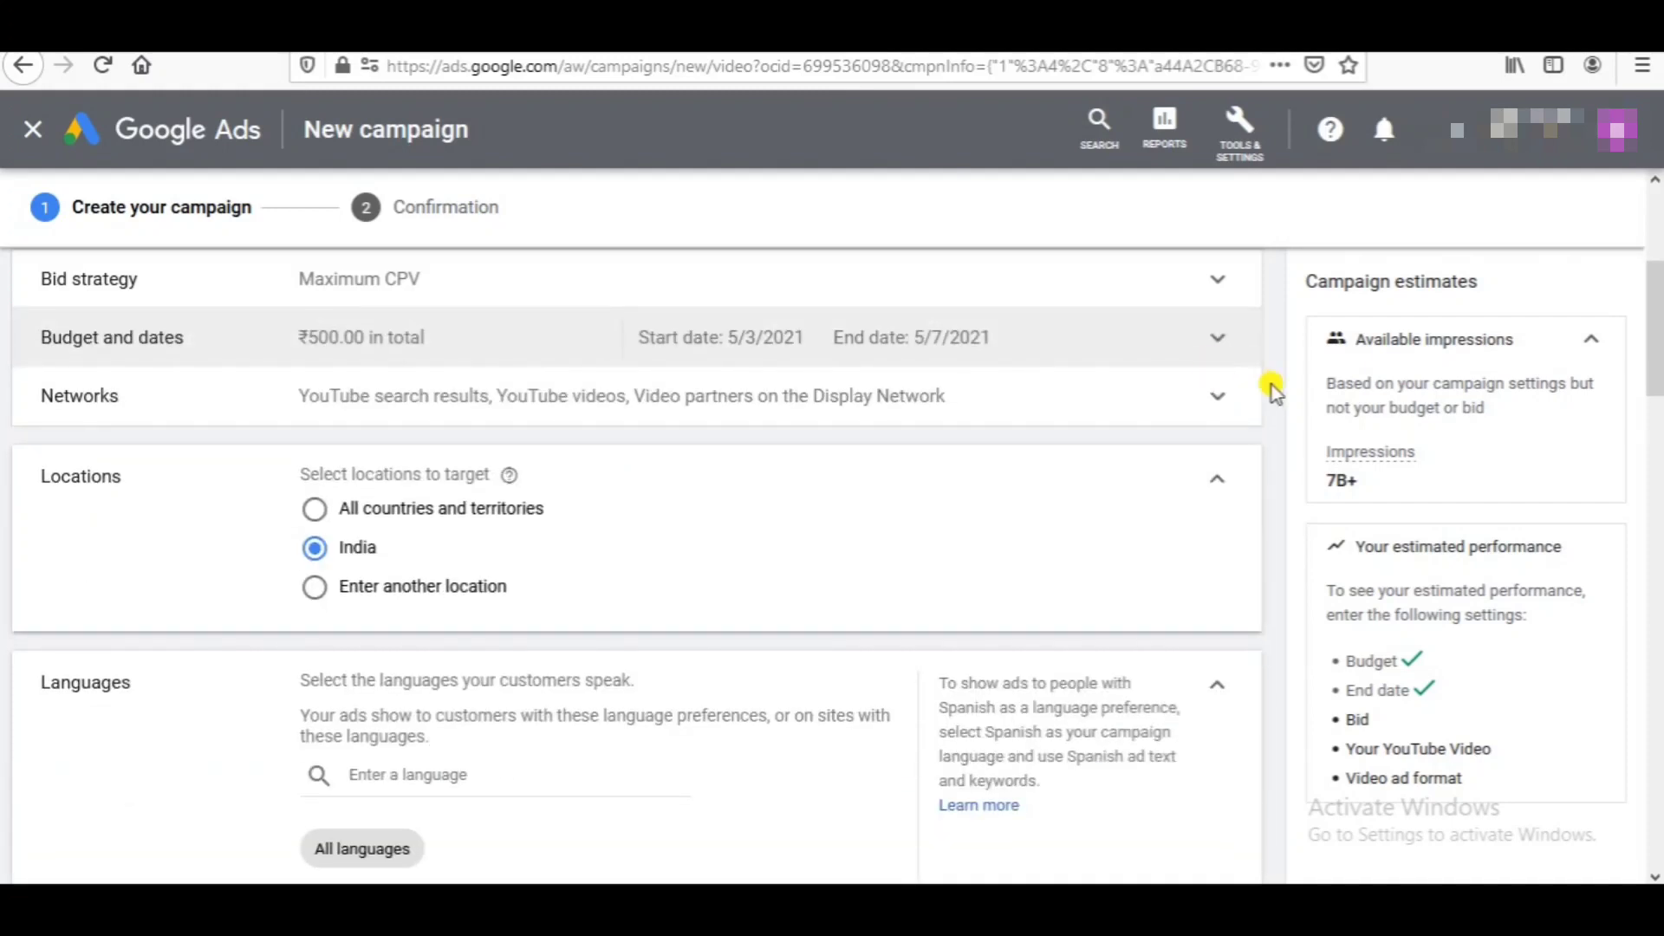
Step: Exclude Video partners on the Display Network from the campaign's networks and collapse the section
click(1222, 396)
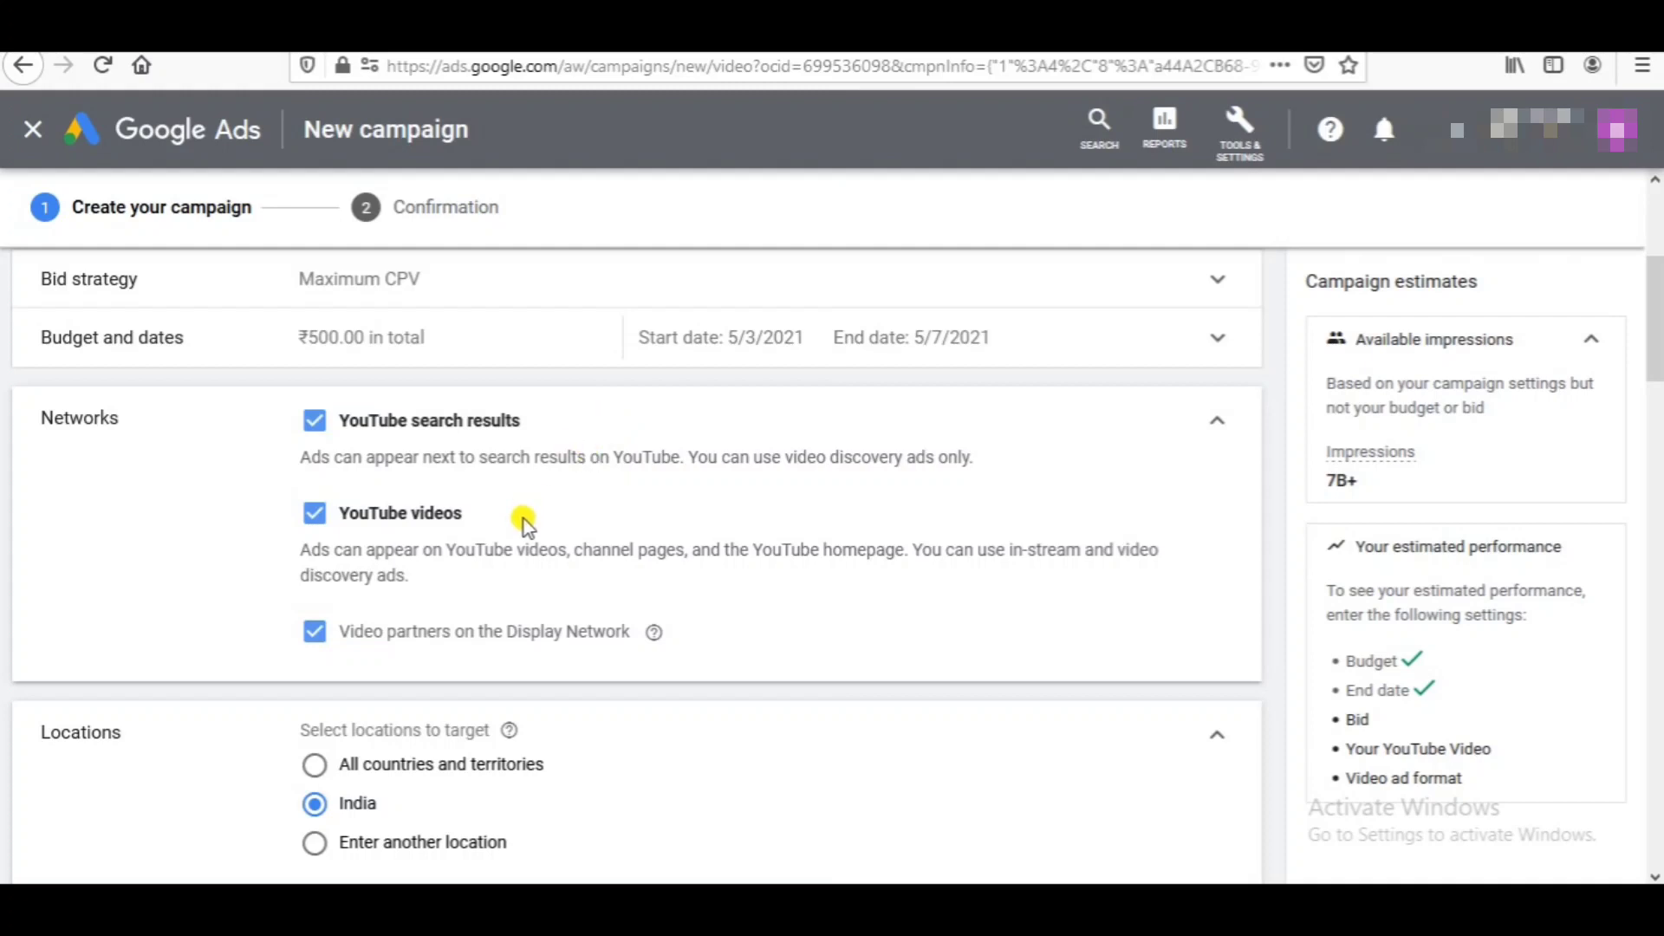
click(314, 635)
click(1219, 427)
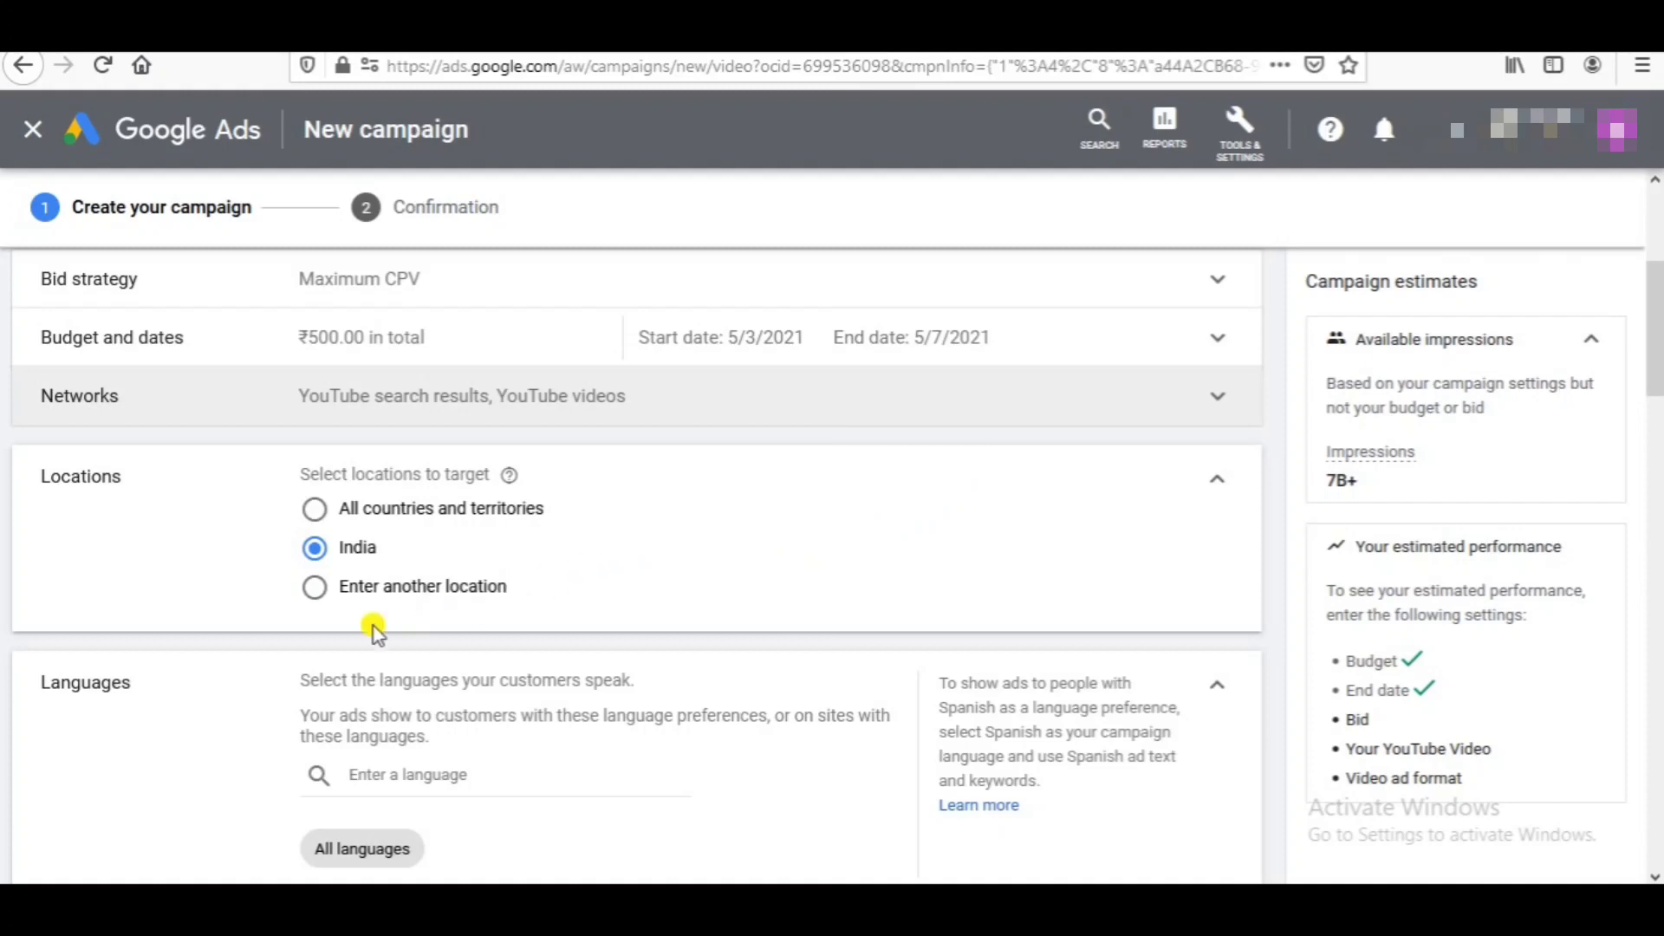
Step: Switch location targeting to Enter another location and target the country India
click(472, 596)
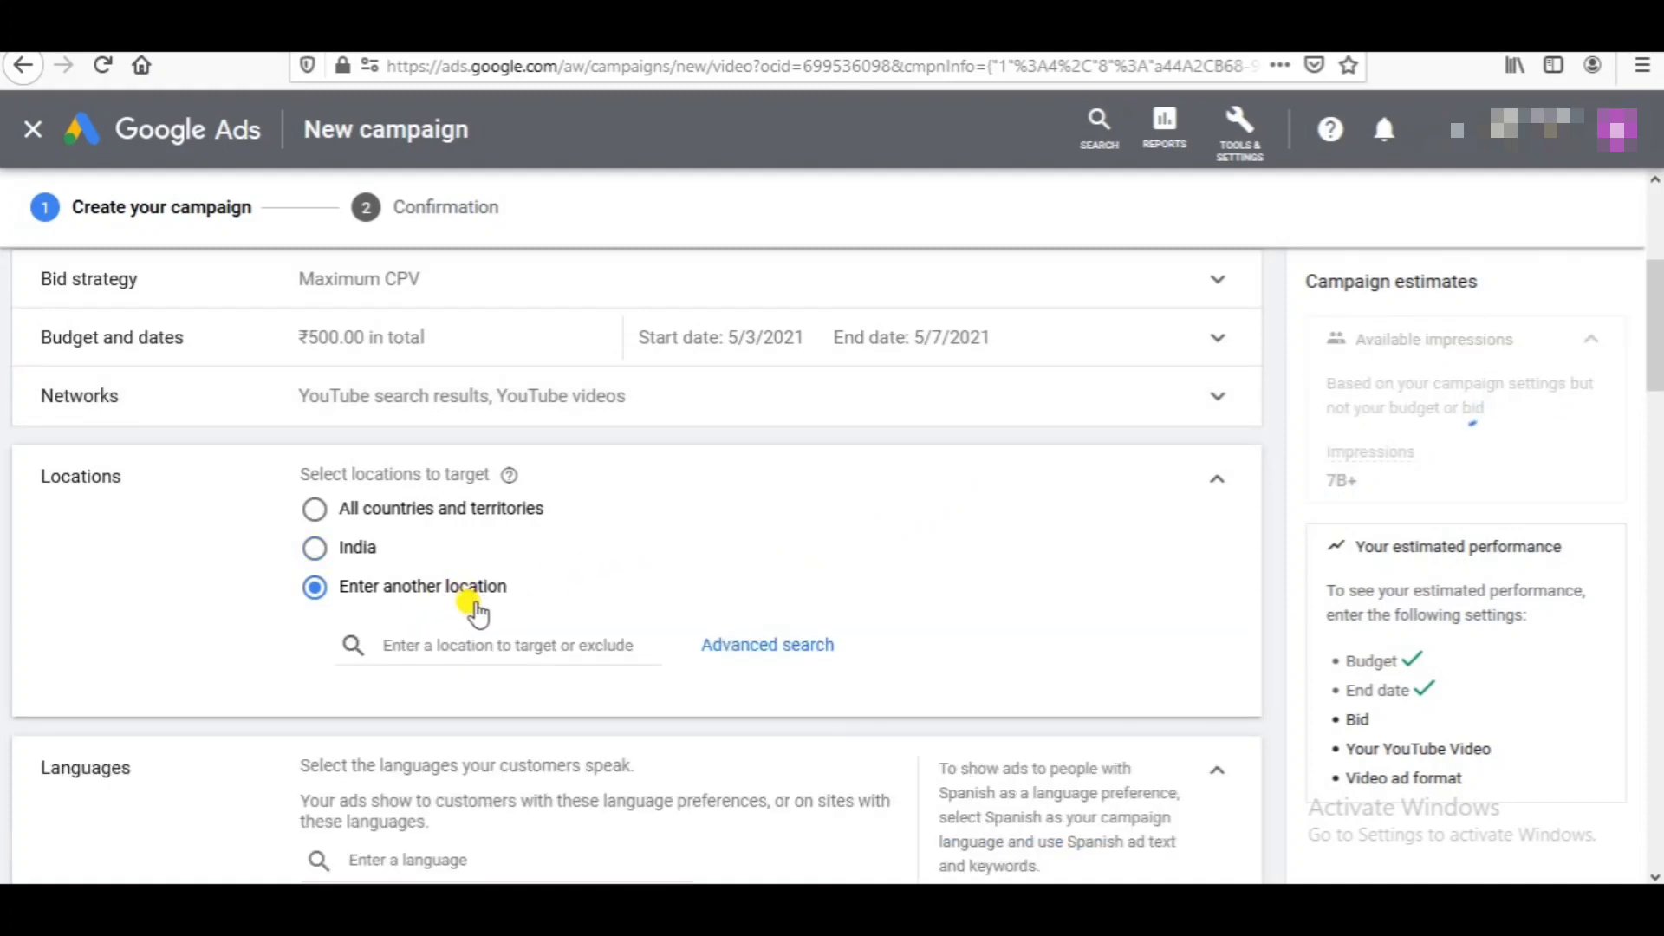
click(482, 645)
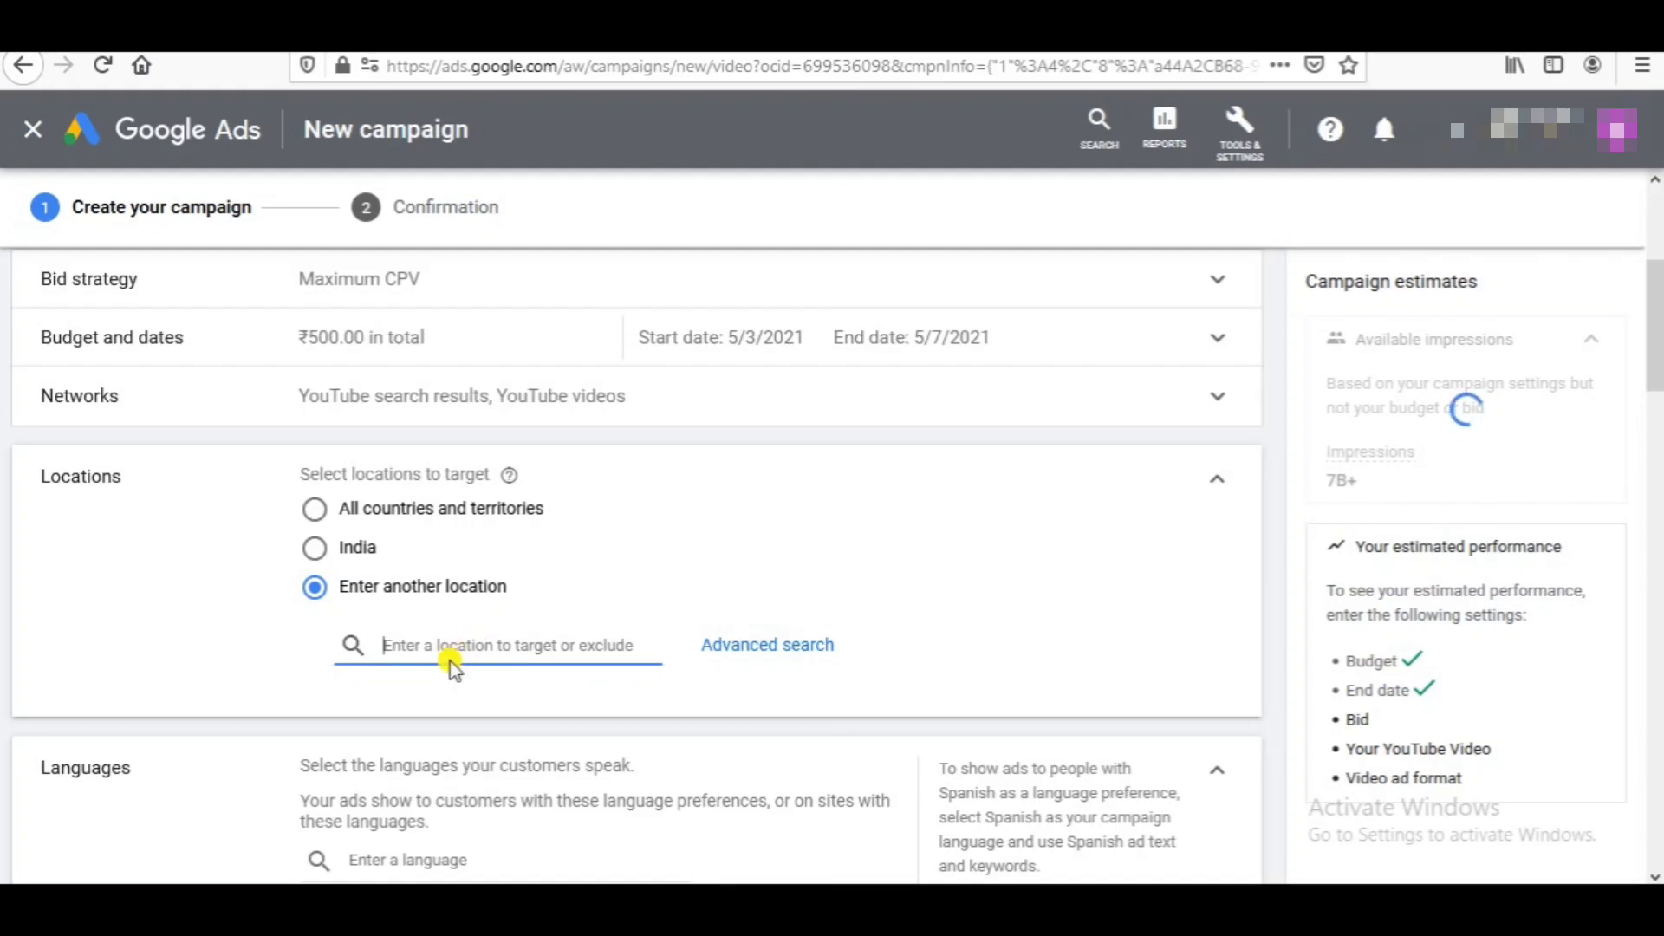
text(indi)
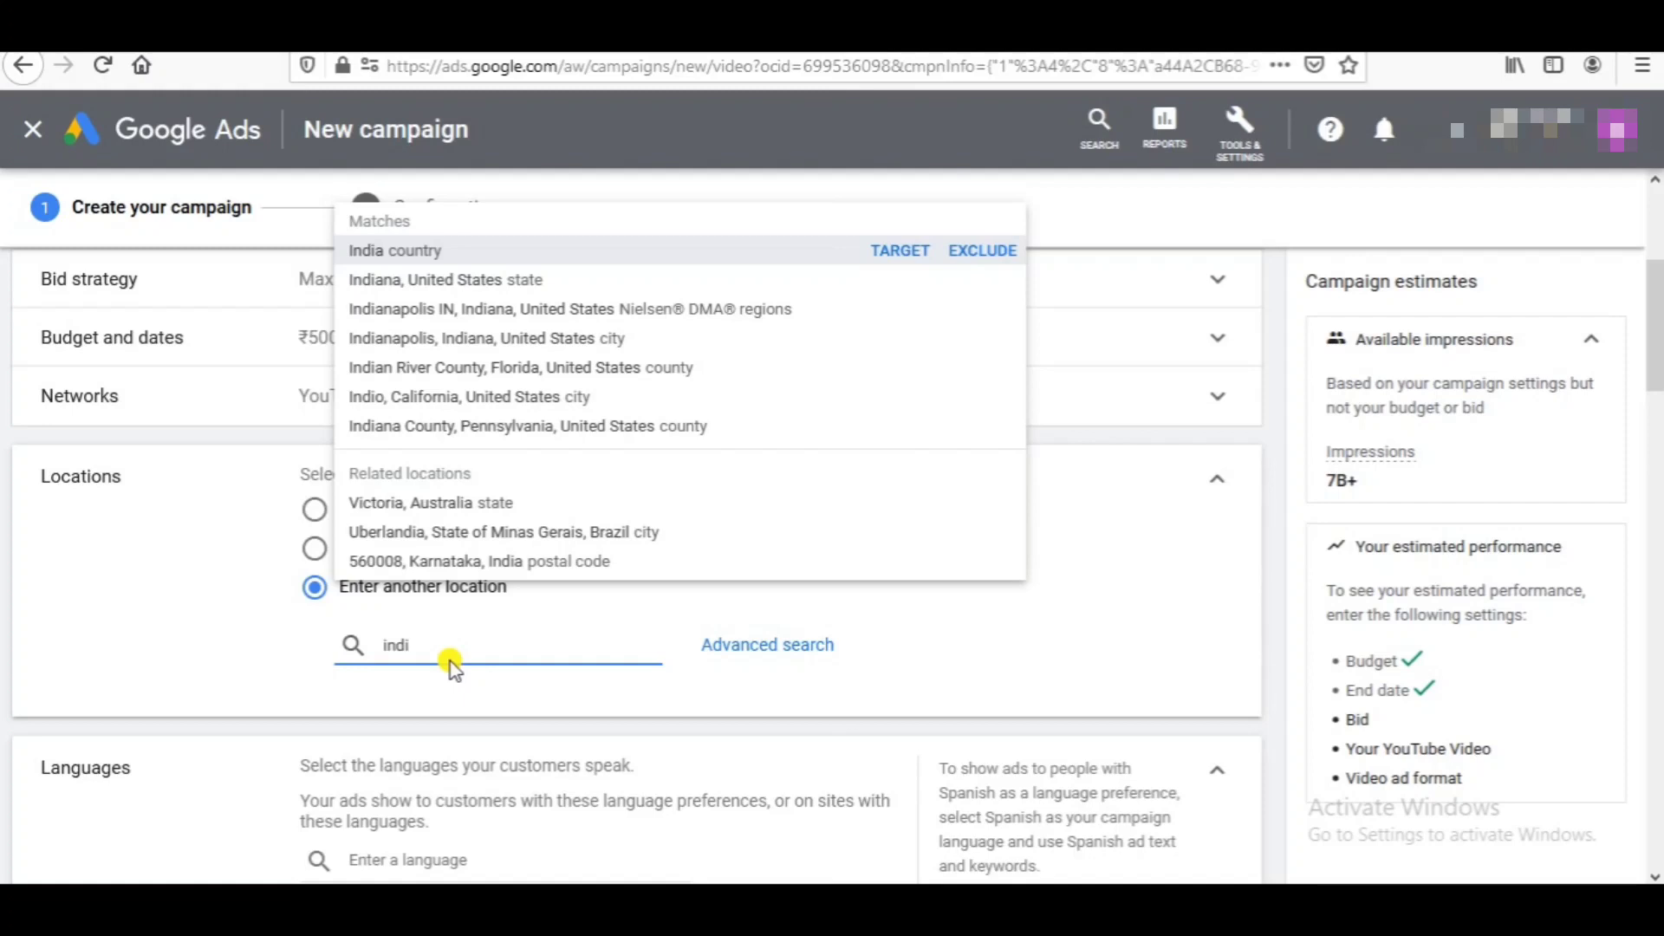
key(Return)
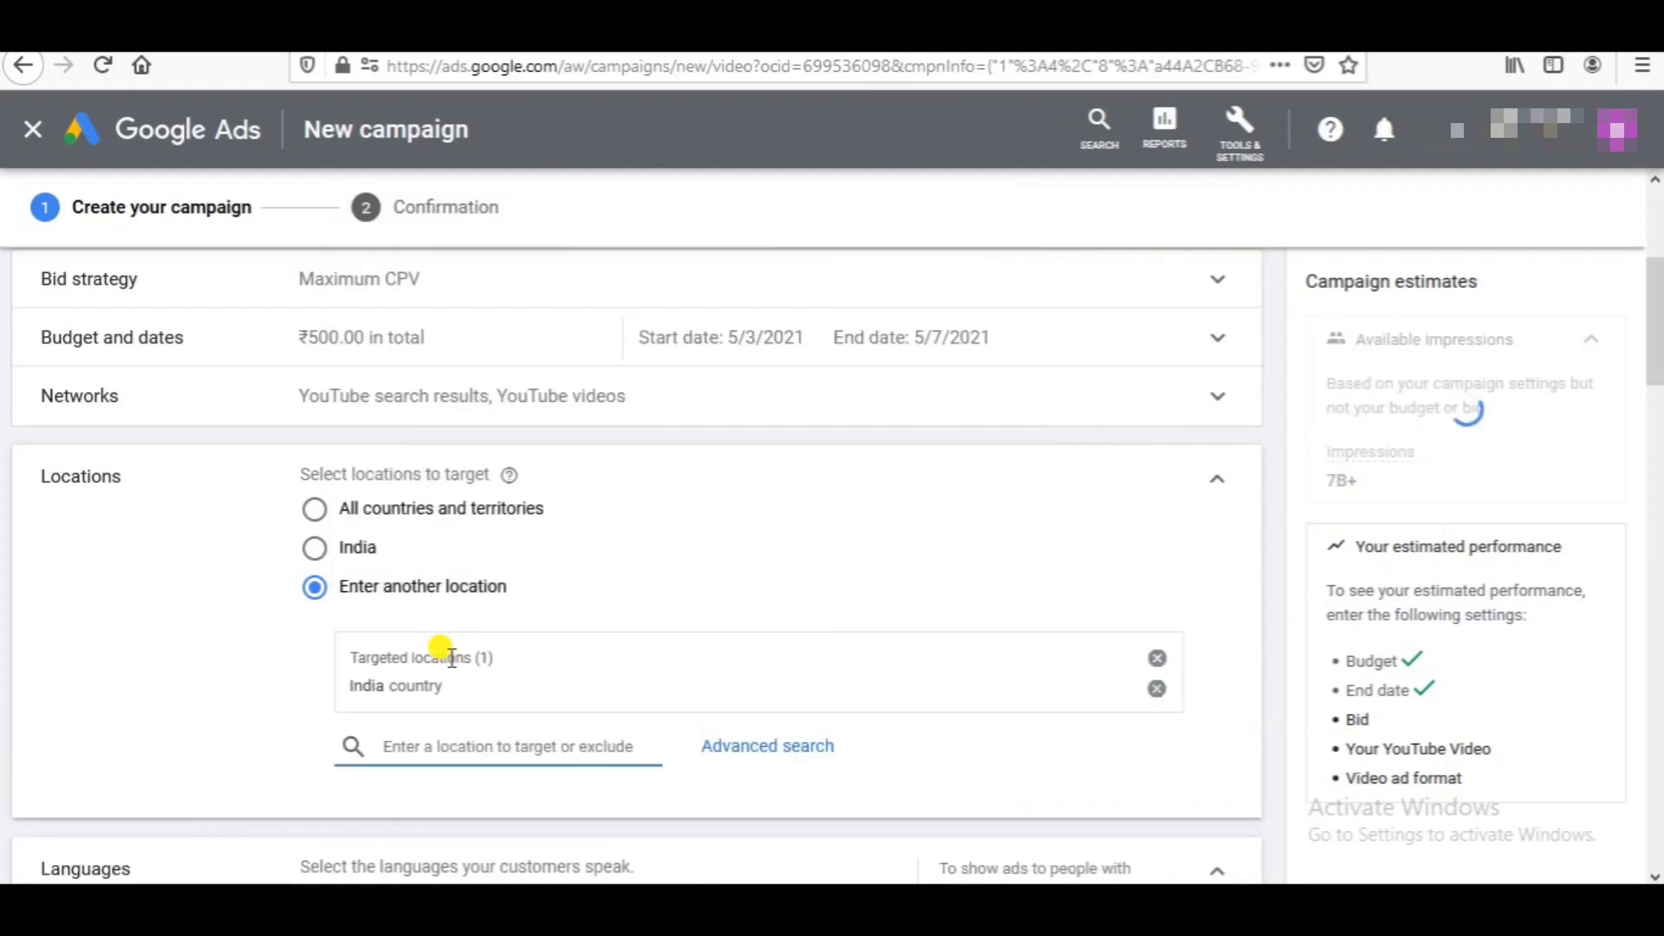
Step: Add Pakistan, Bangladesh, Nepal and Bhutan as targeted countries and collapse the locations section
text(pi)
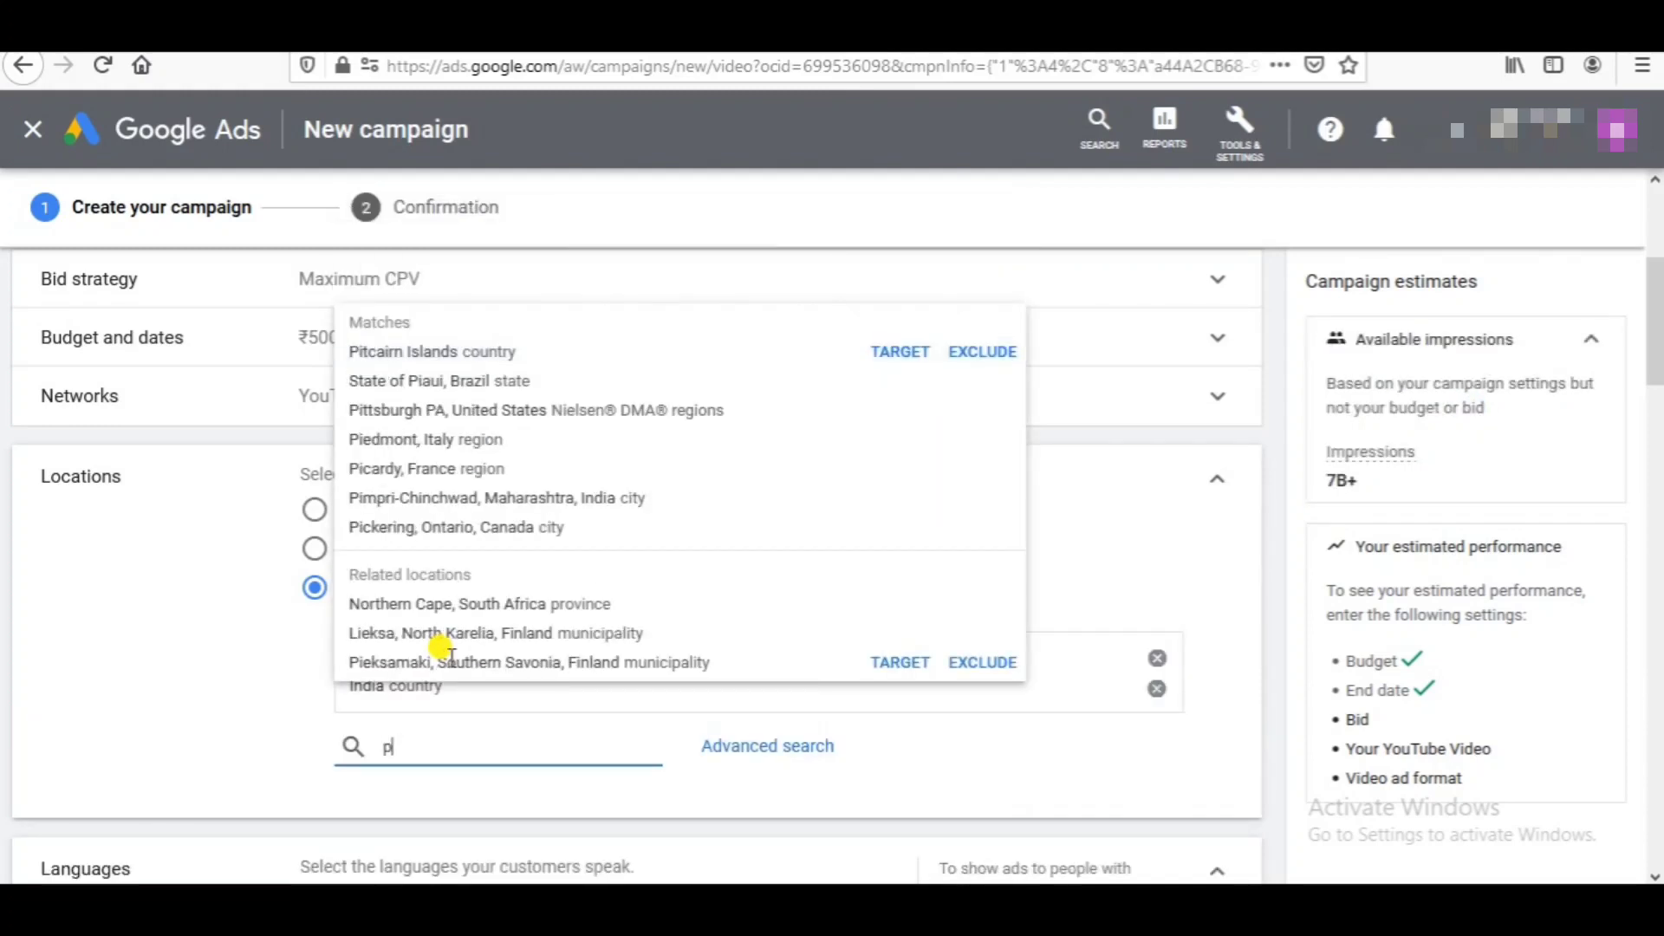
key(BackSpace)
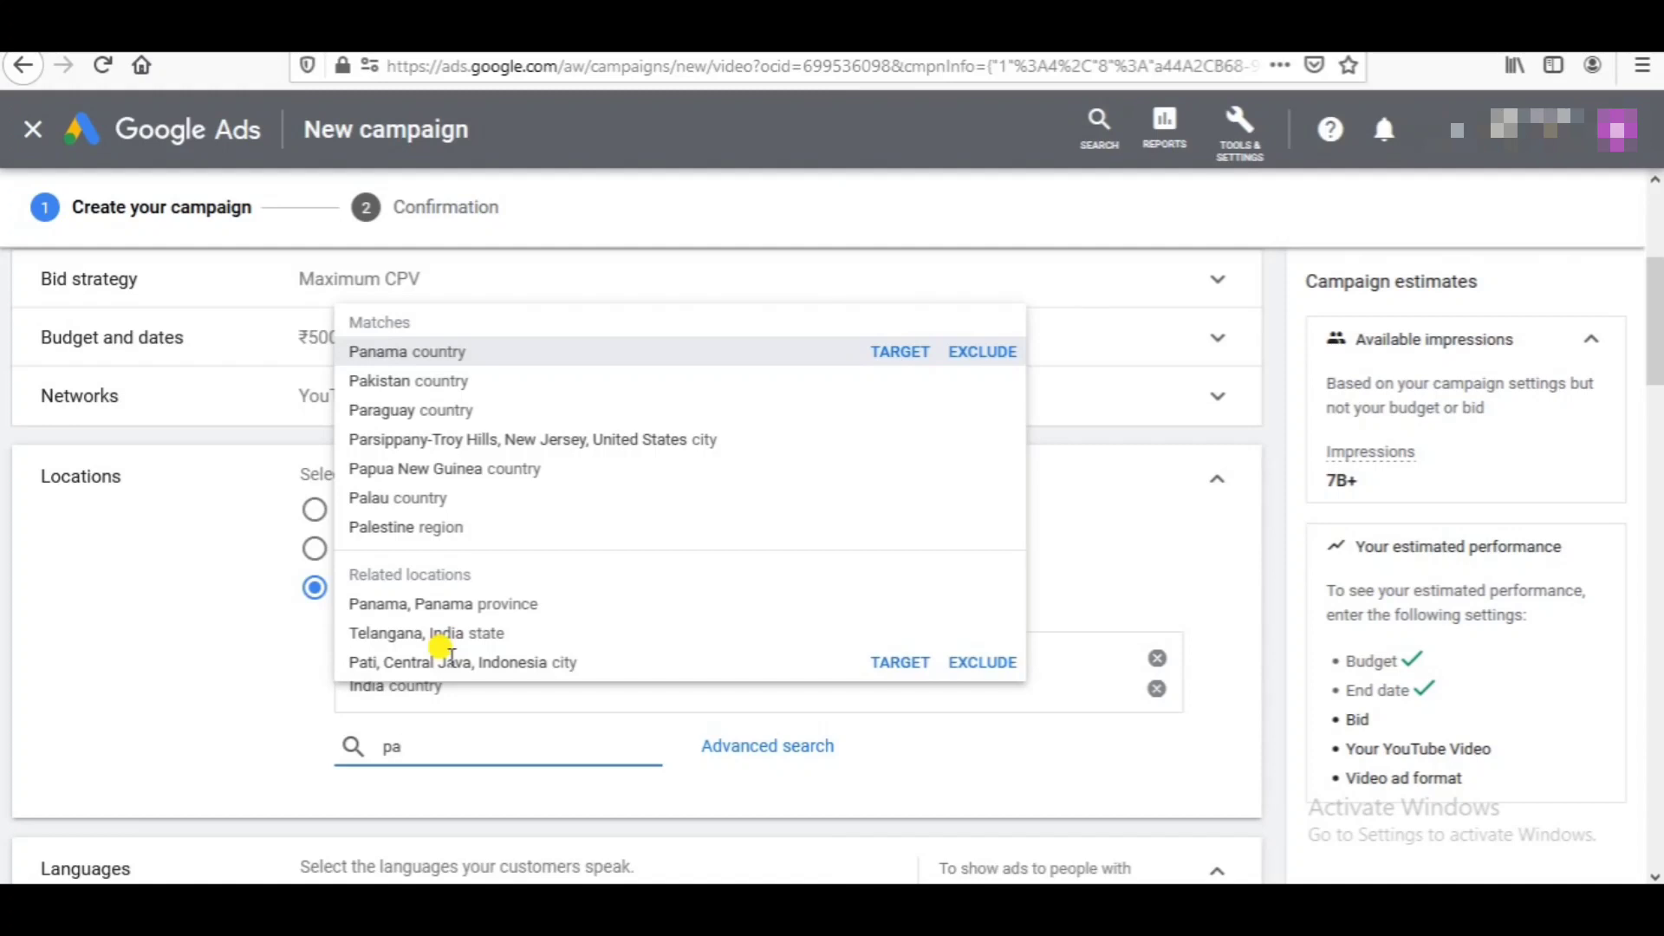
key(Down)
key(Return)
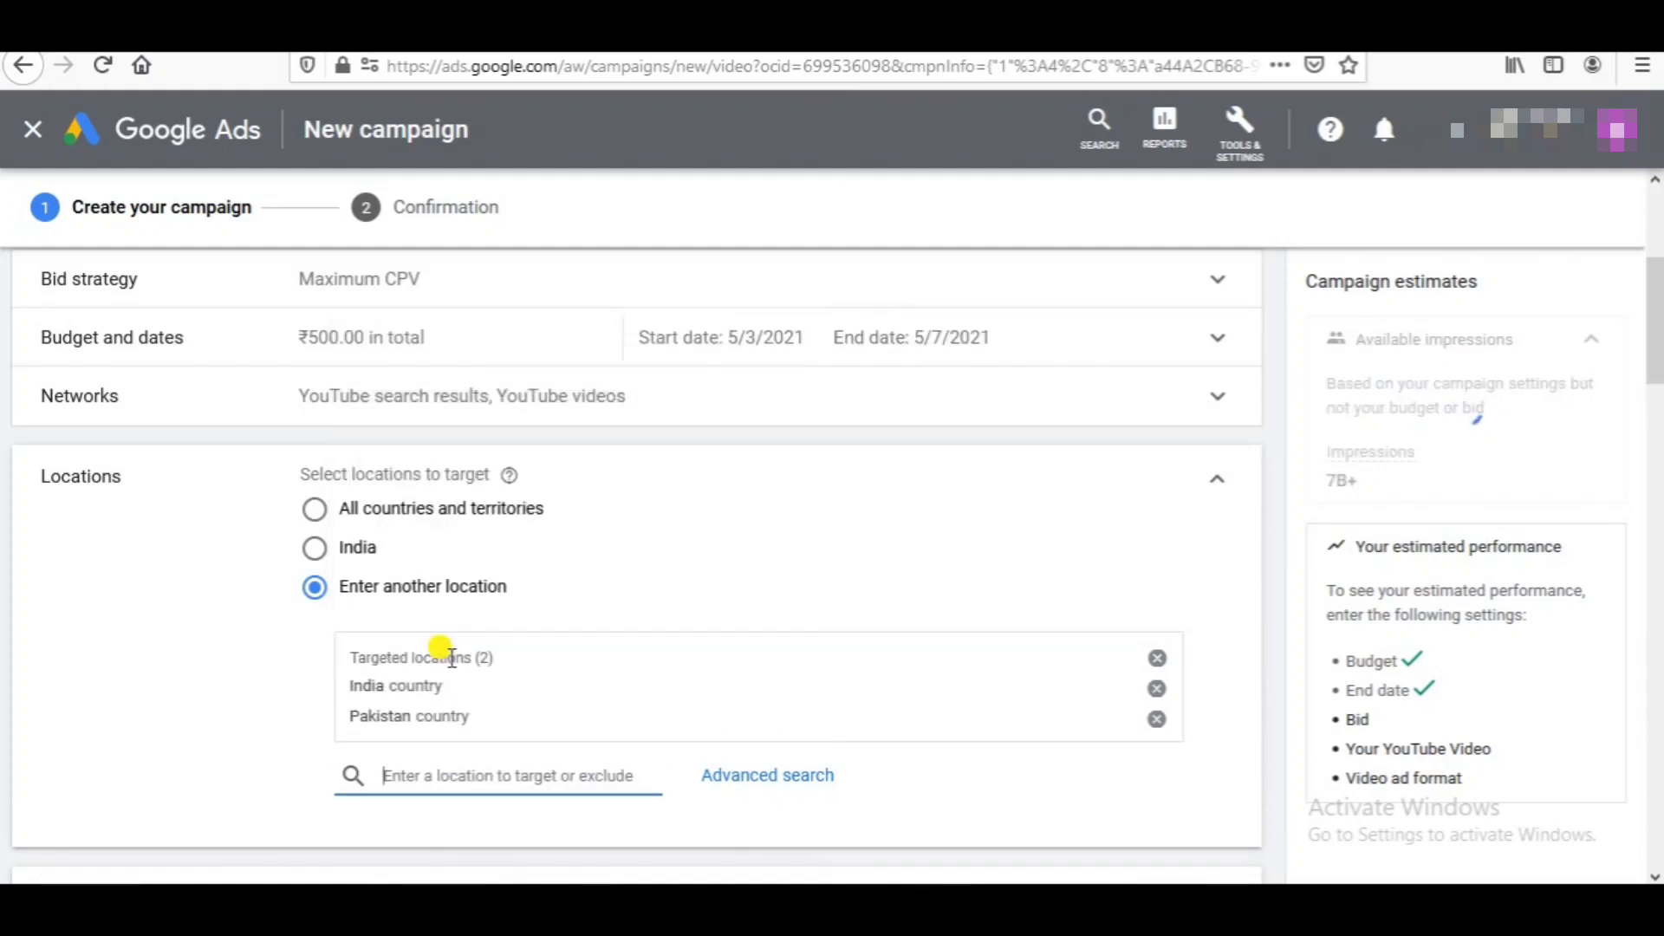
text(ban)
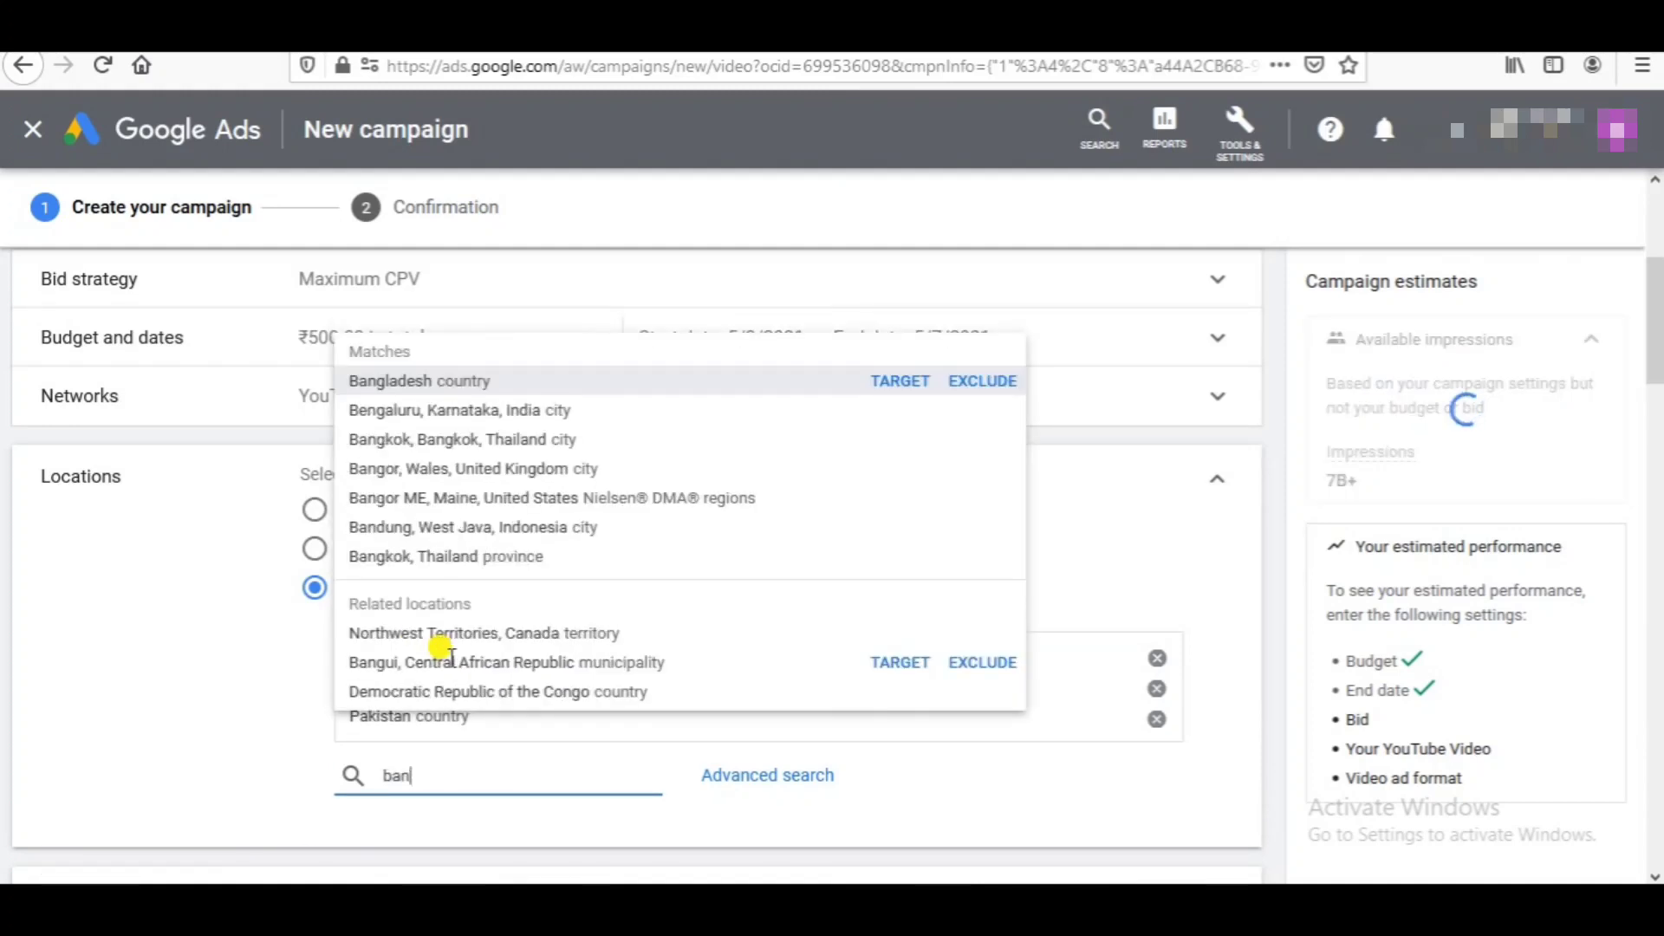
key(Return)
text(nep)
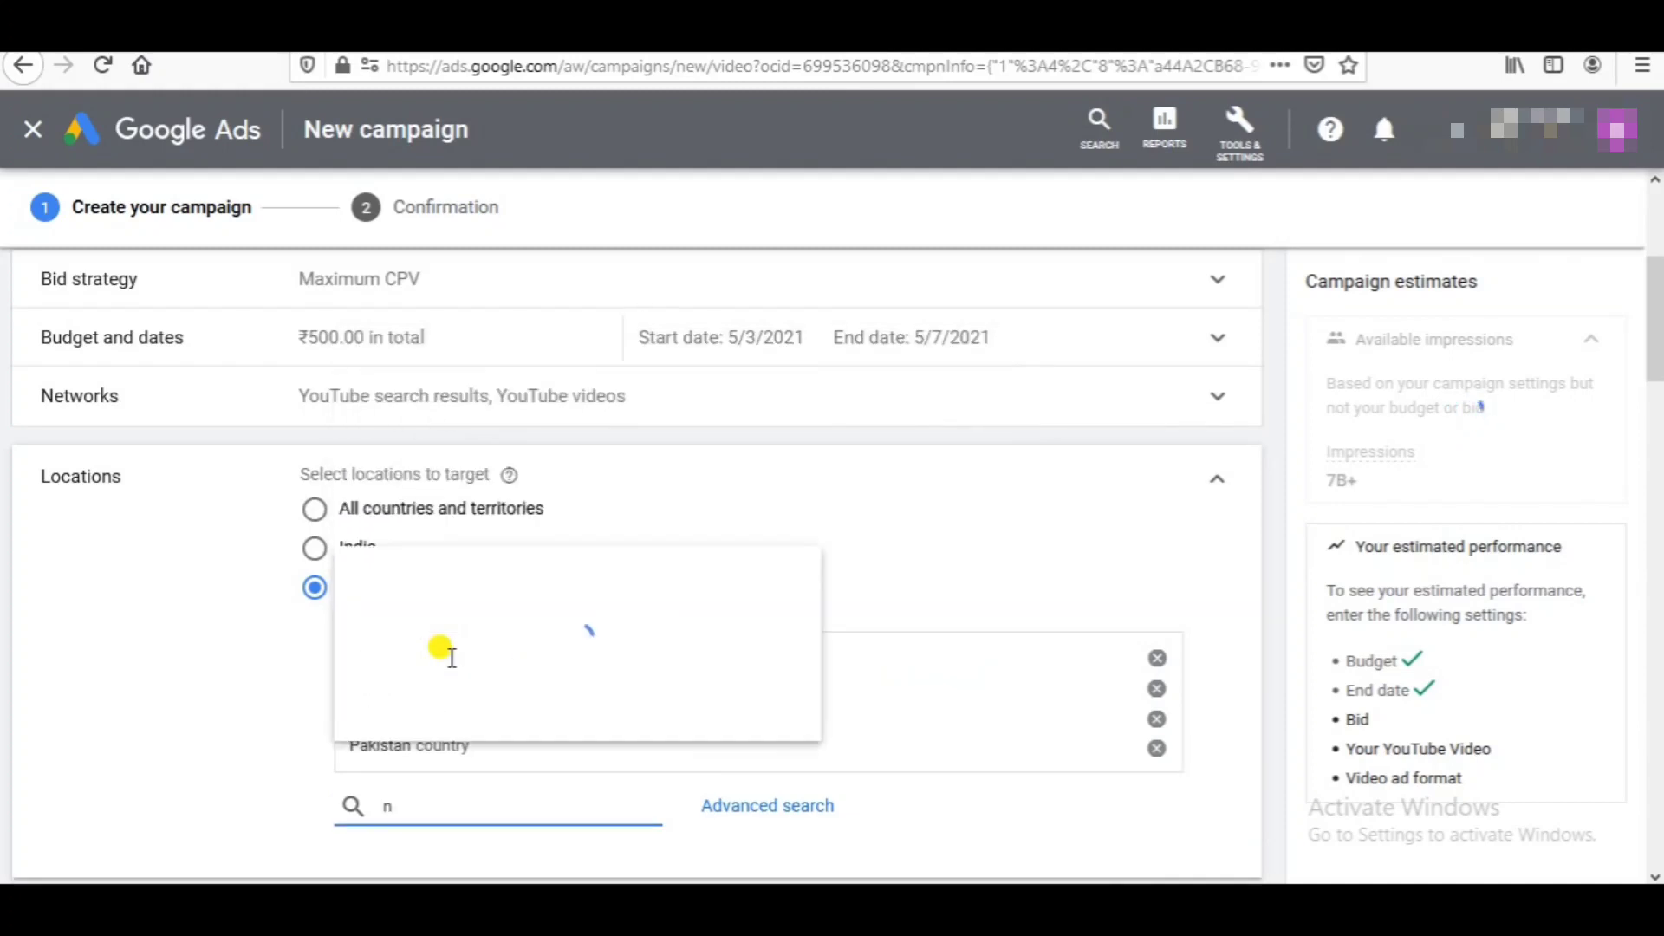
key(Return)
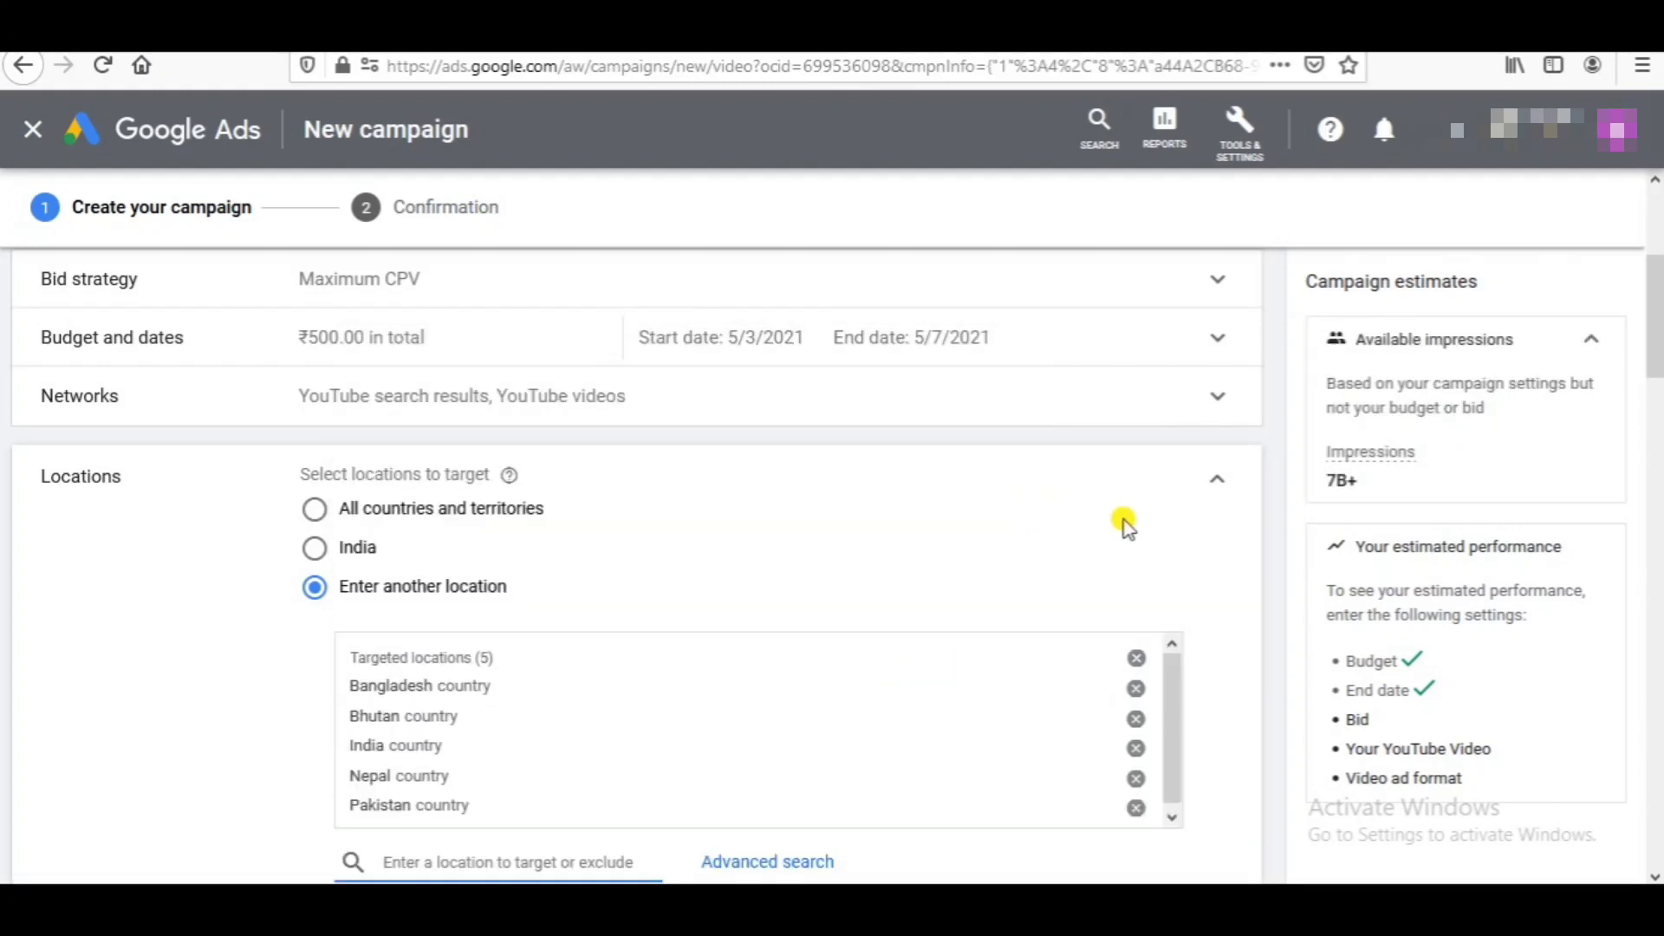
click(1216, 481)
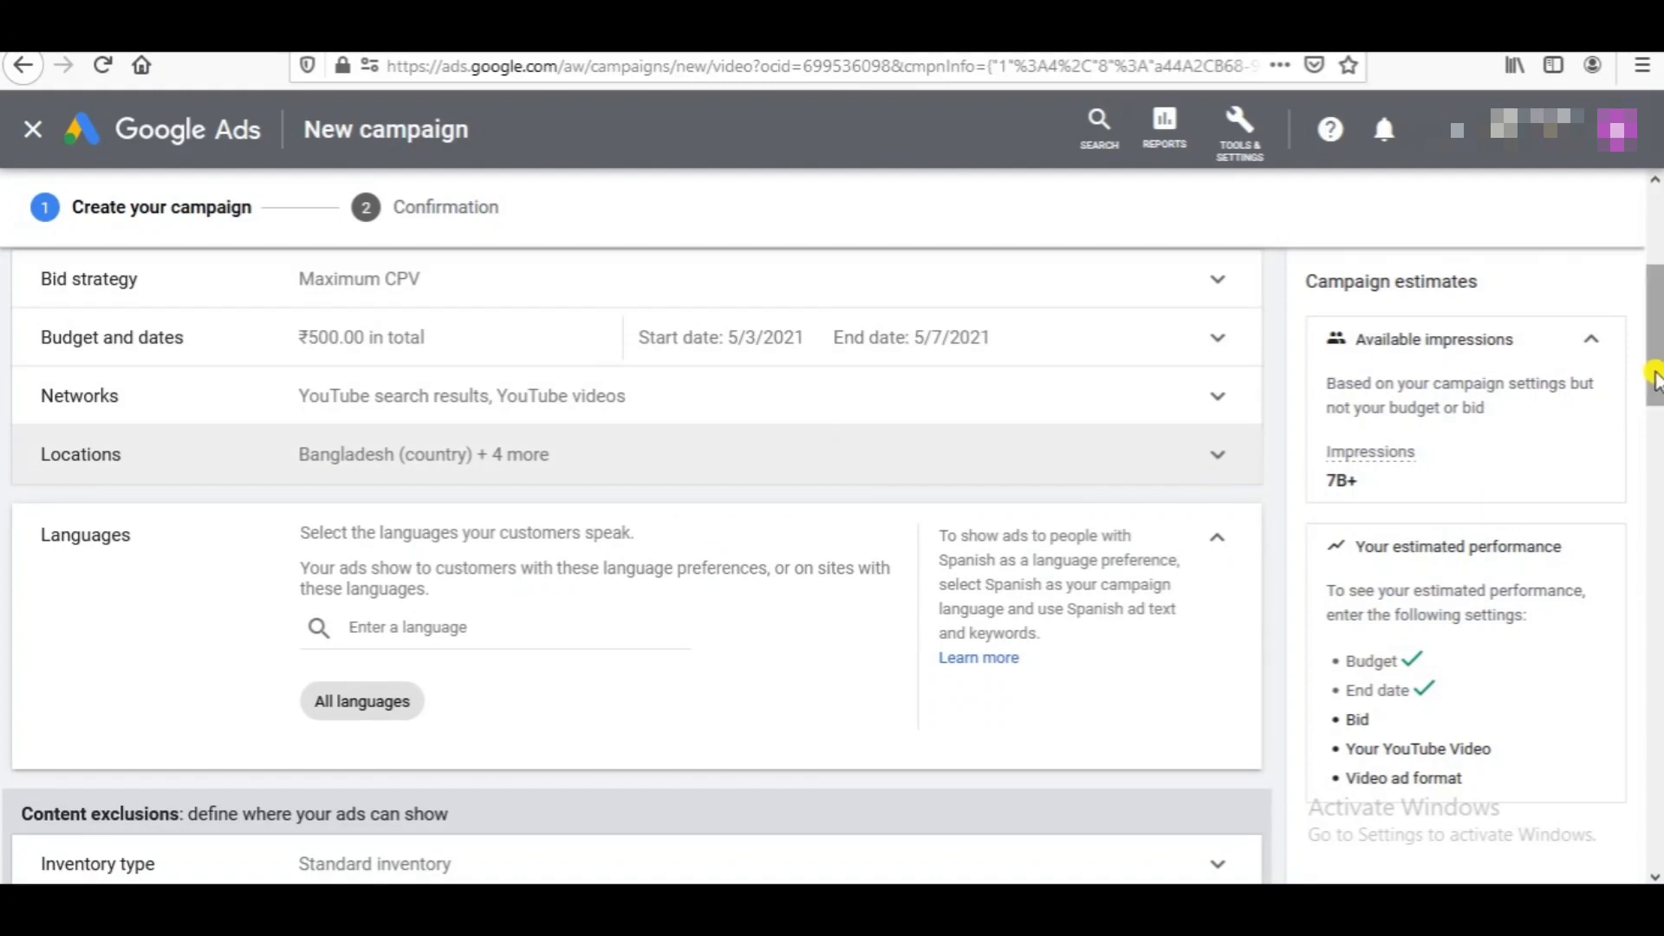
Step: Set the campaign language to Hindi and collapse the languages section
scroll(1655, 356, down, 2)
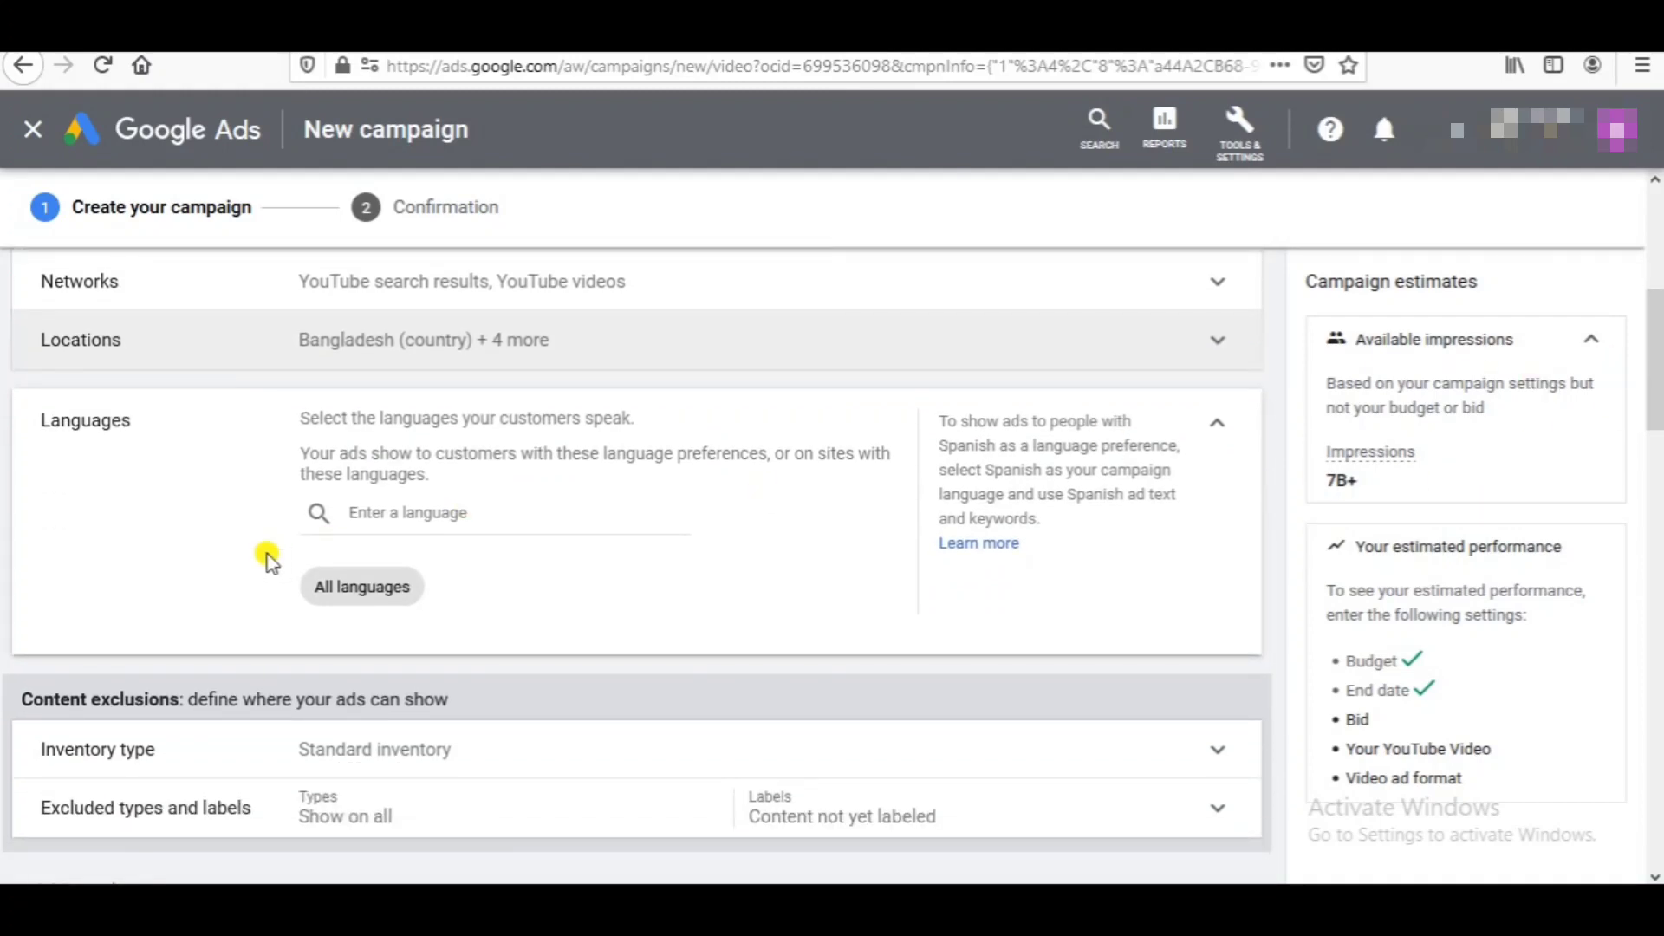
click(408, 512)
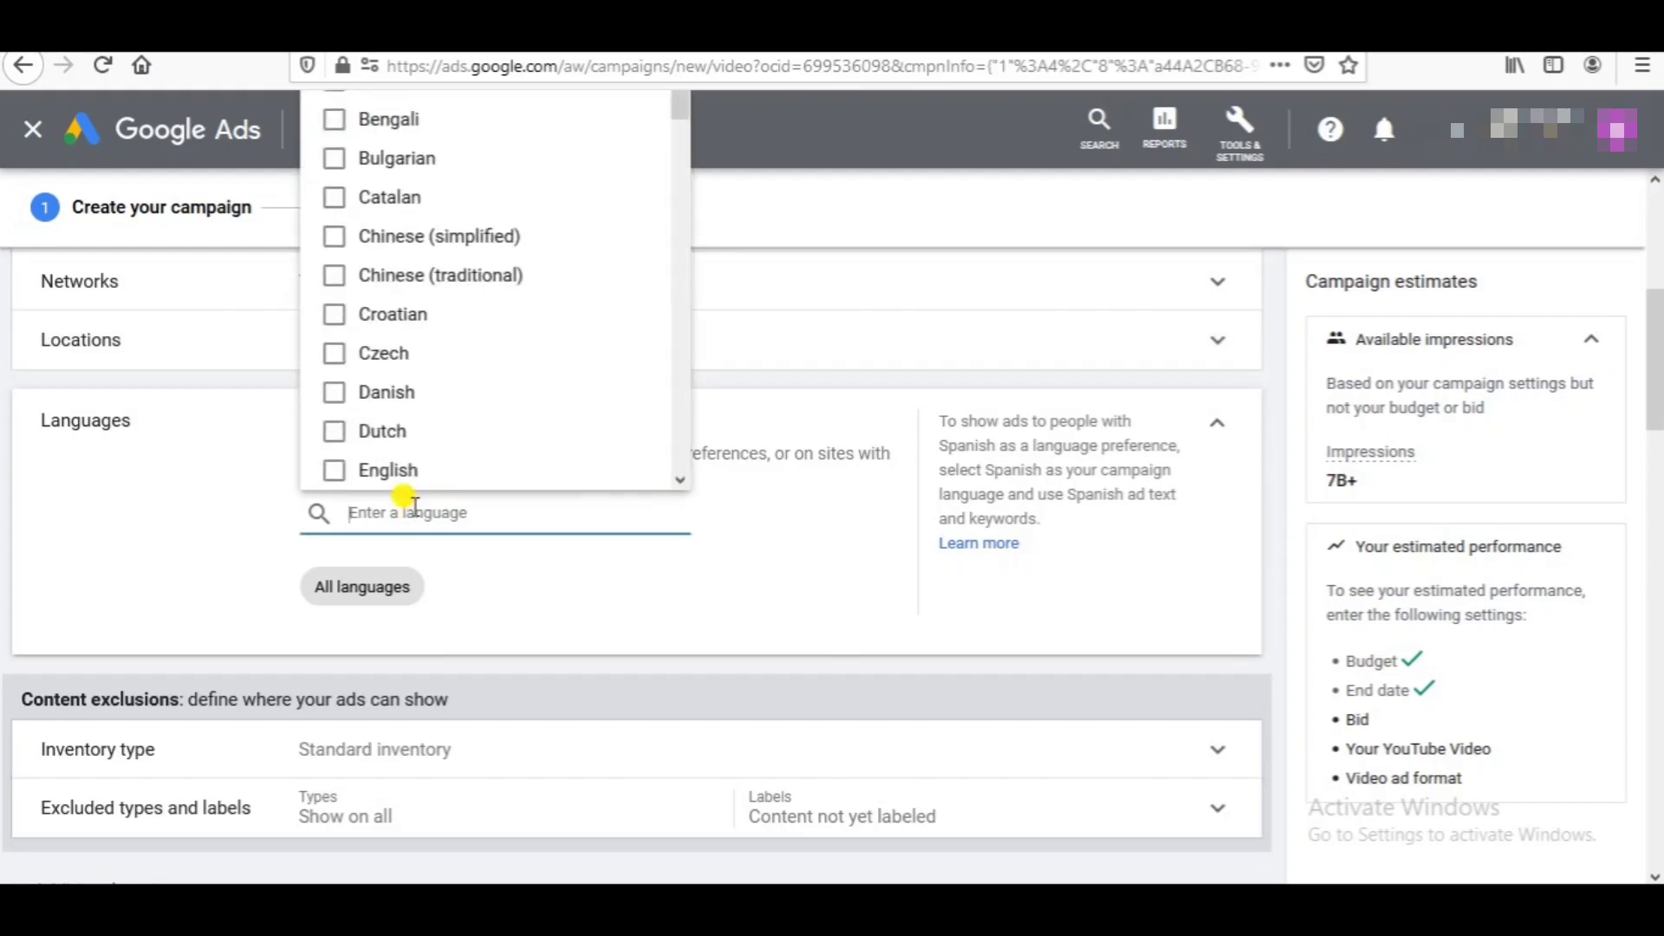
text(hi)
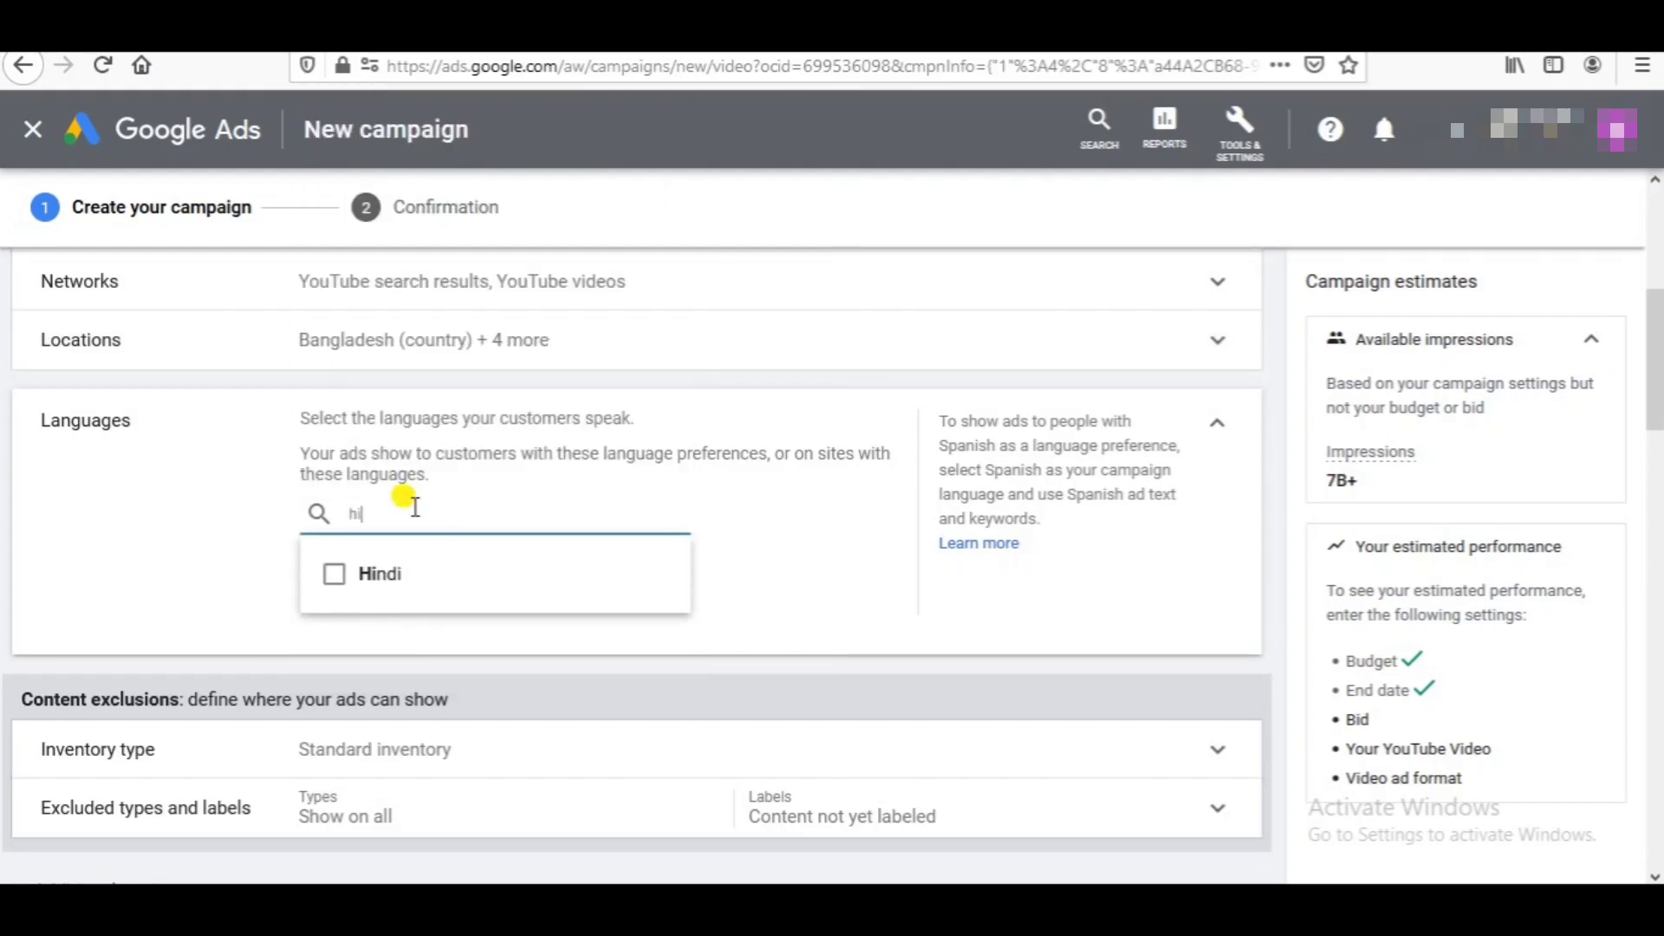
text(ndi)
click(335, 580)
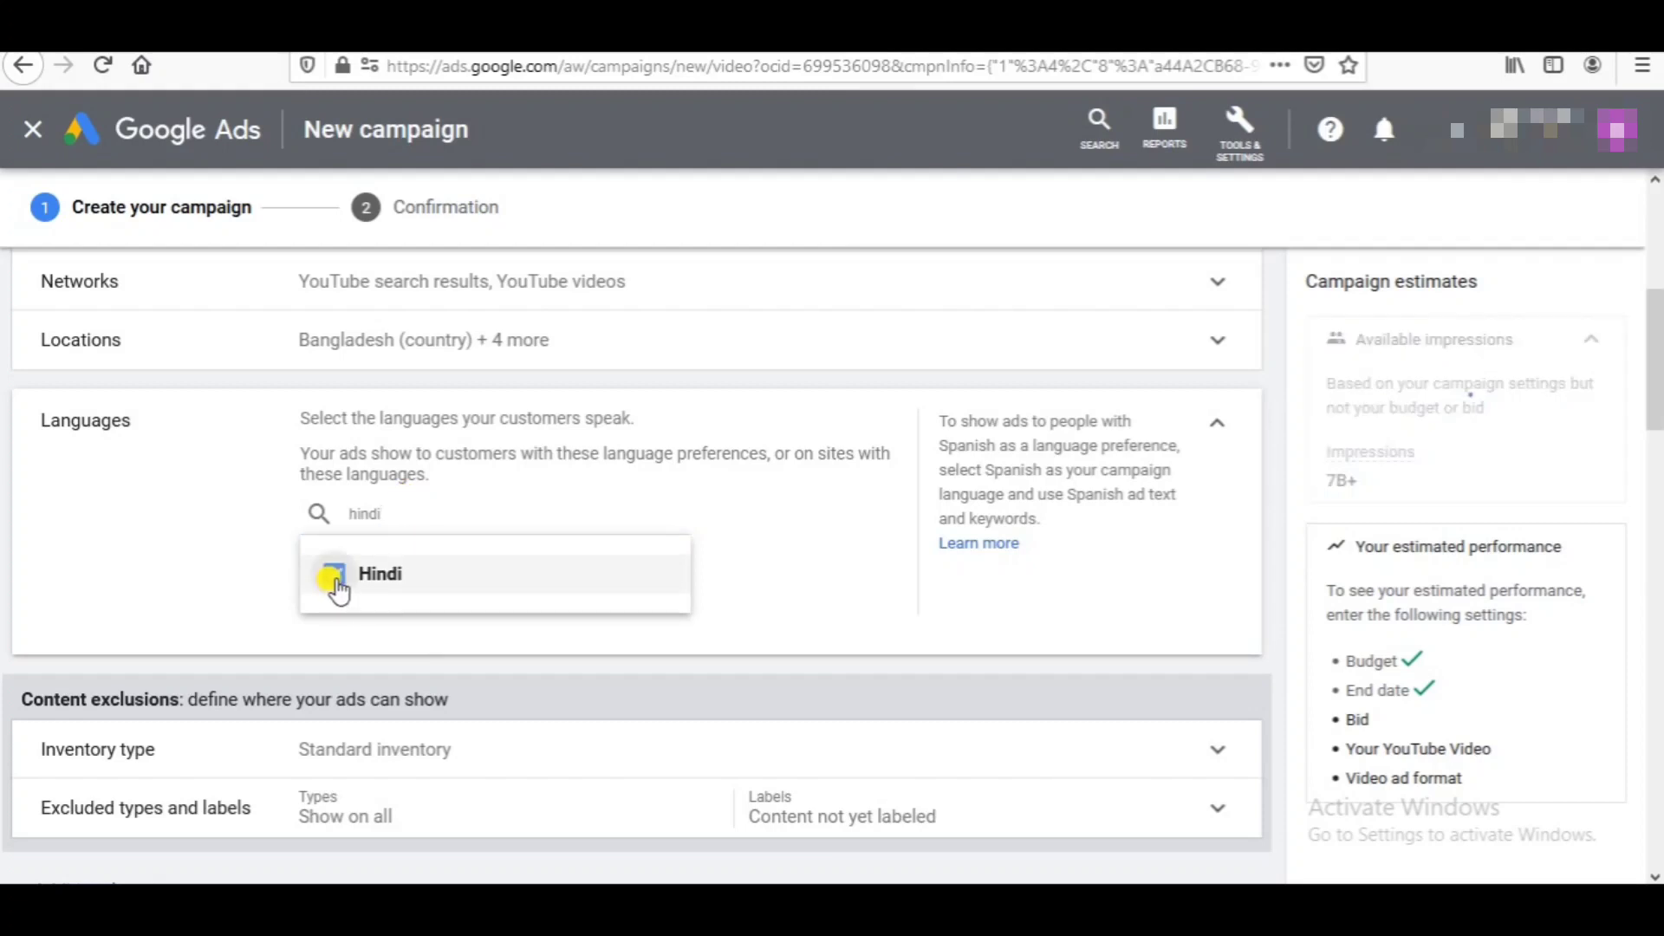
click(838, 568)
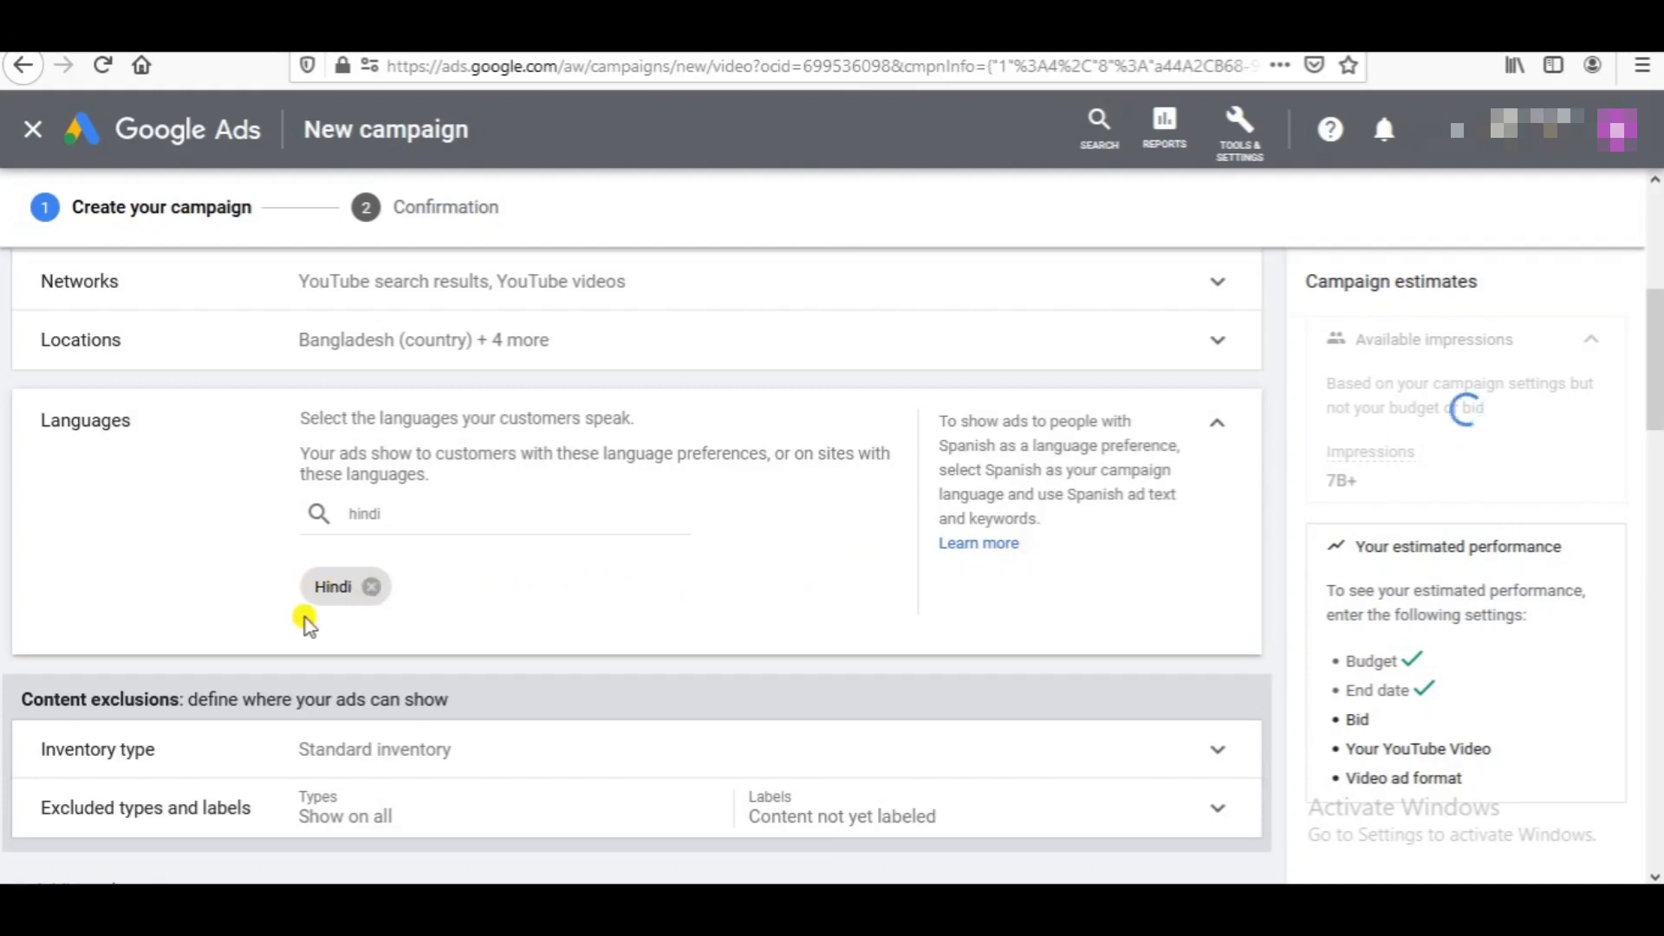
click(1217, 425)
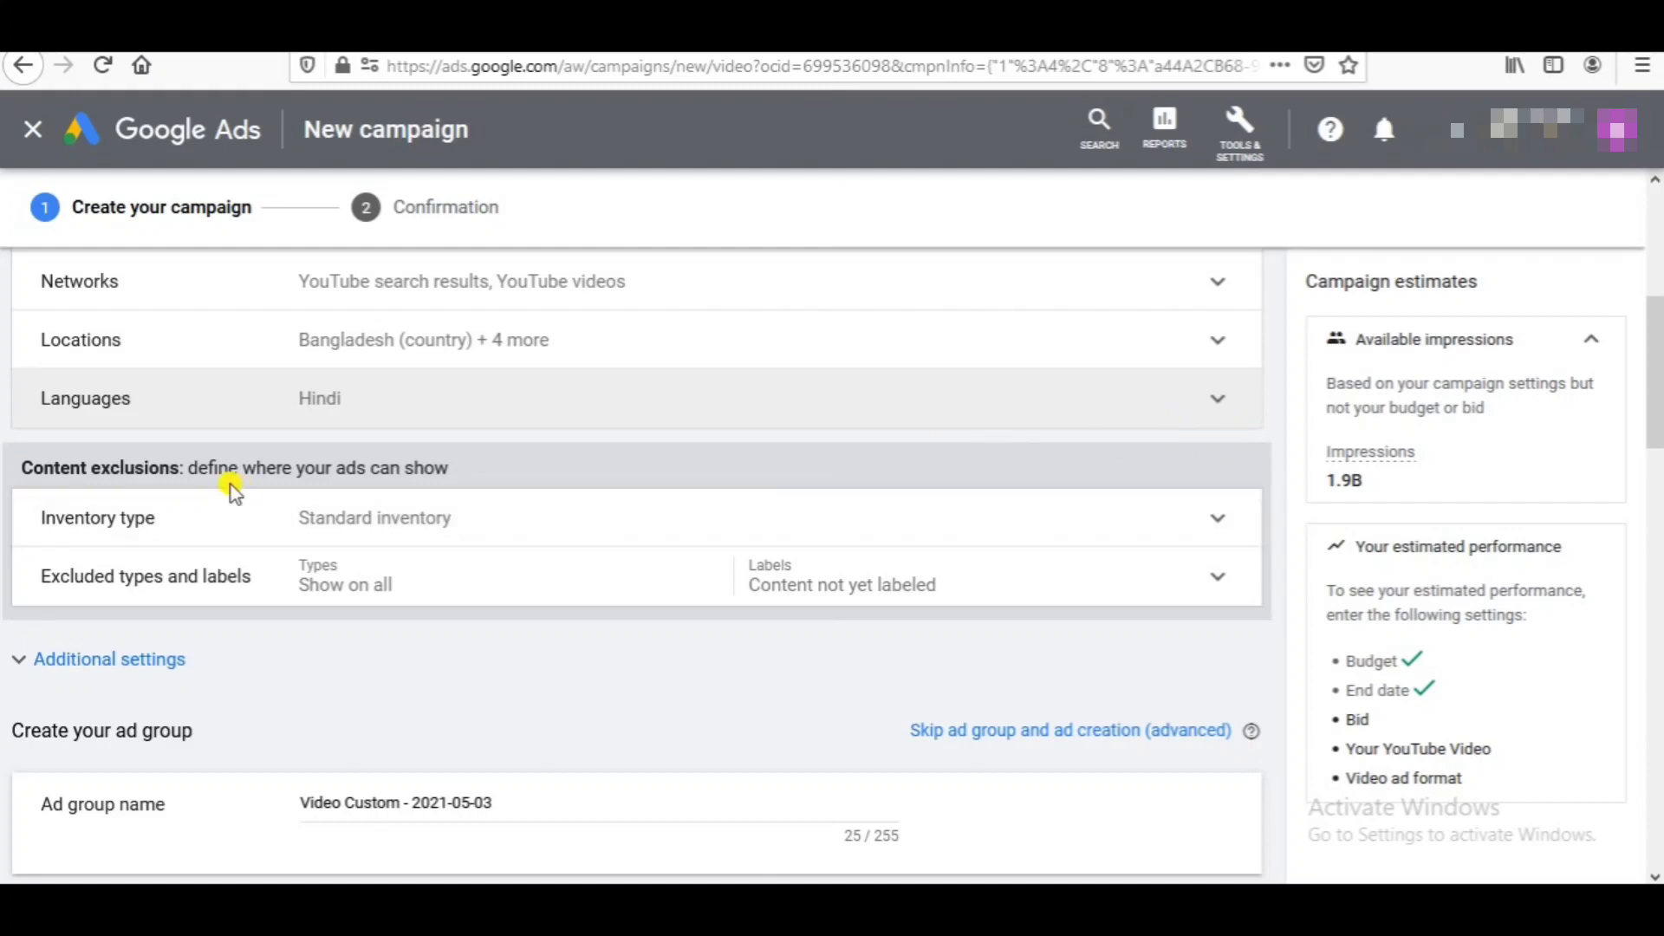
Step: Set the content exclusions' inventory type to Expanded inventory and collapse the section
click(1209, 520)
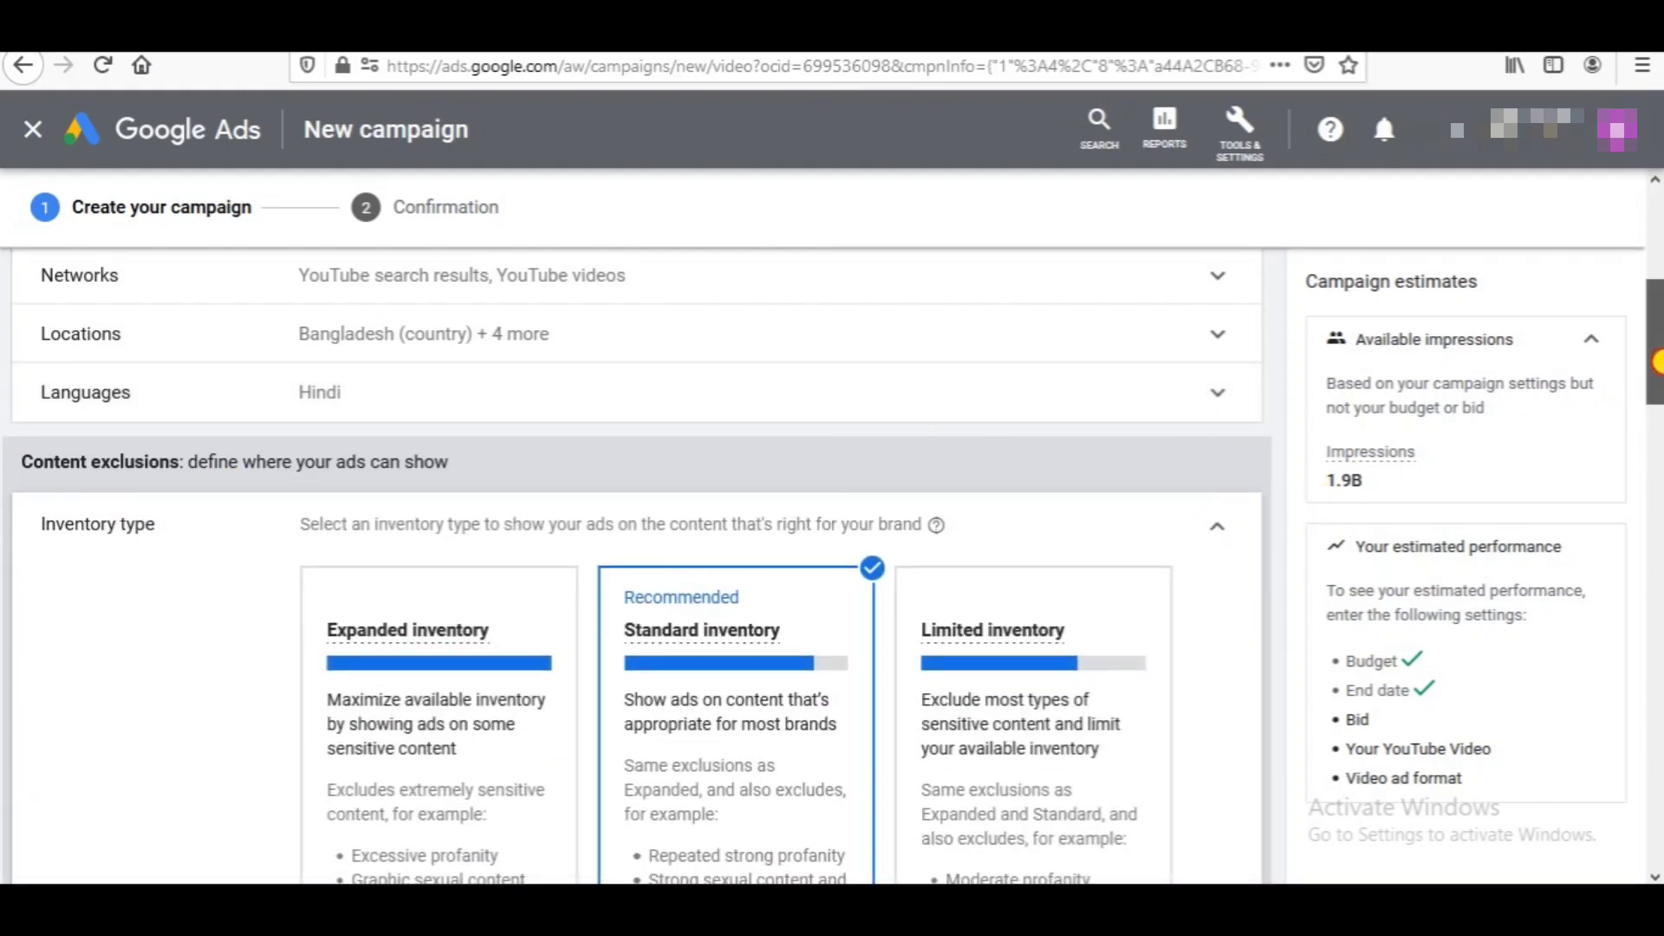
scroll(1651, 394, down, 2)
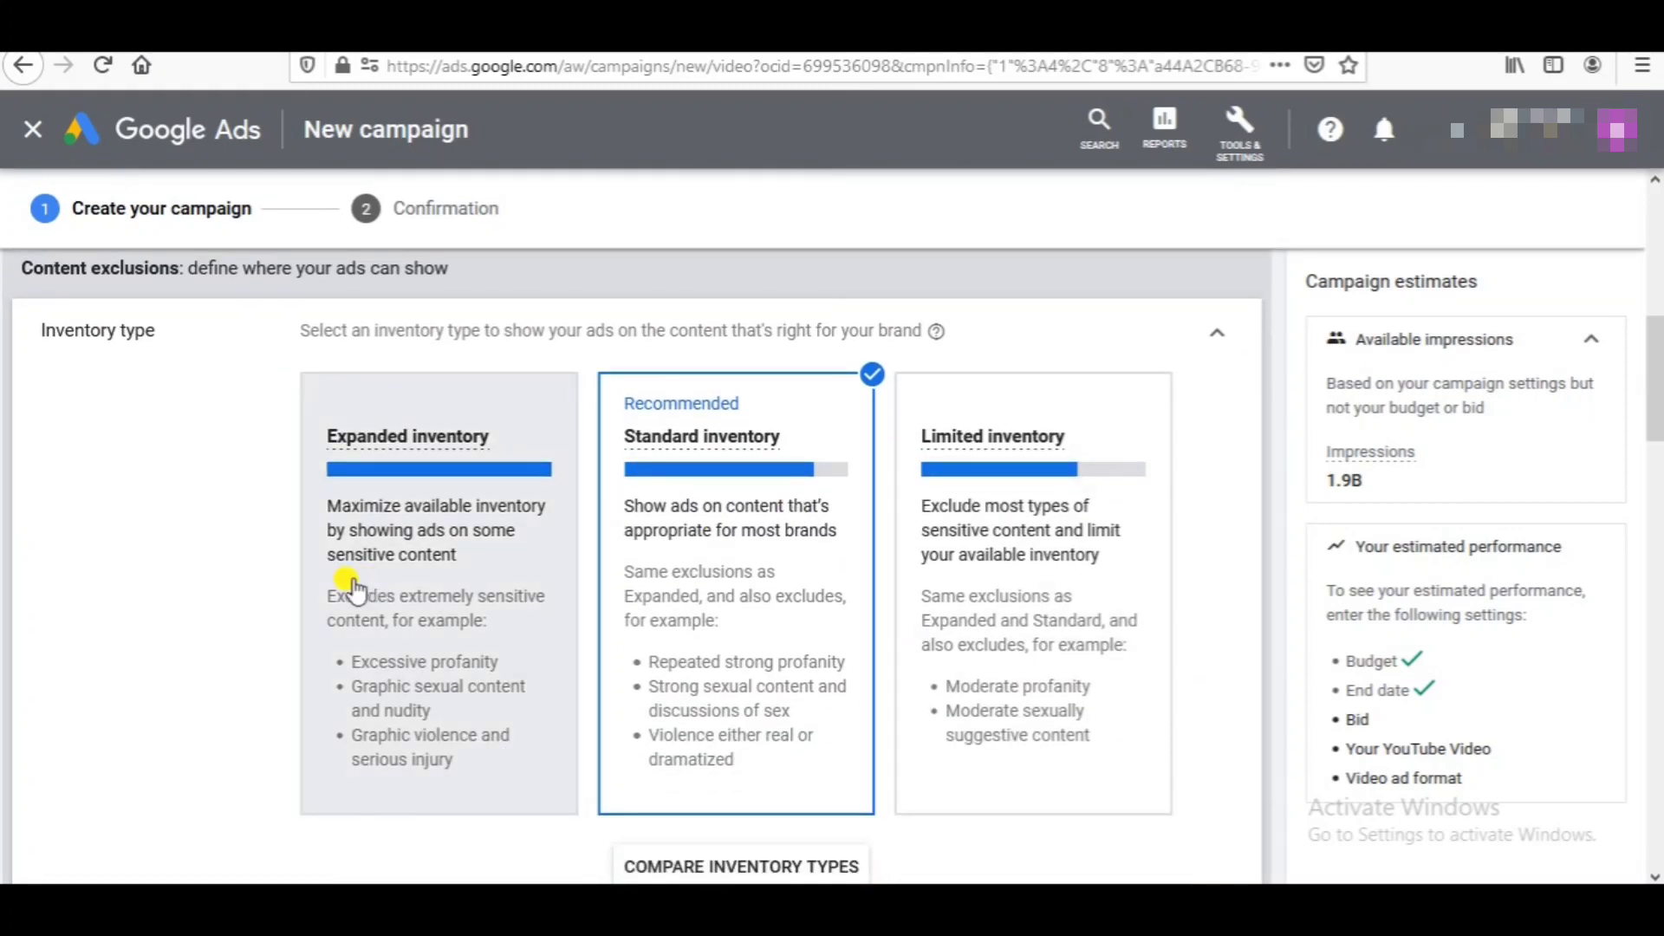
click(426, 602)
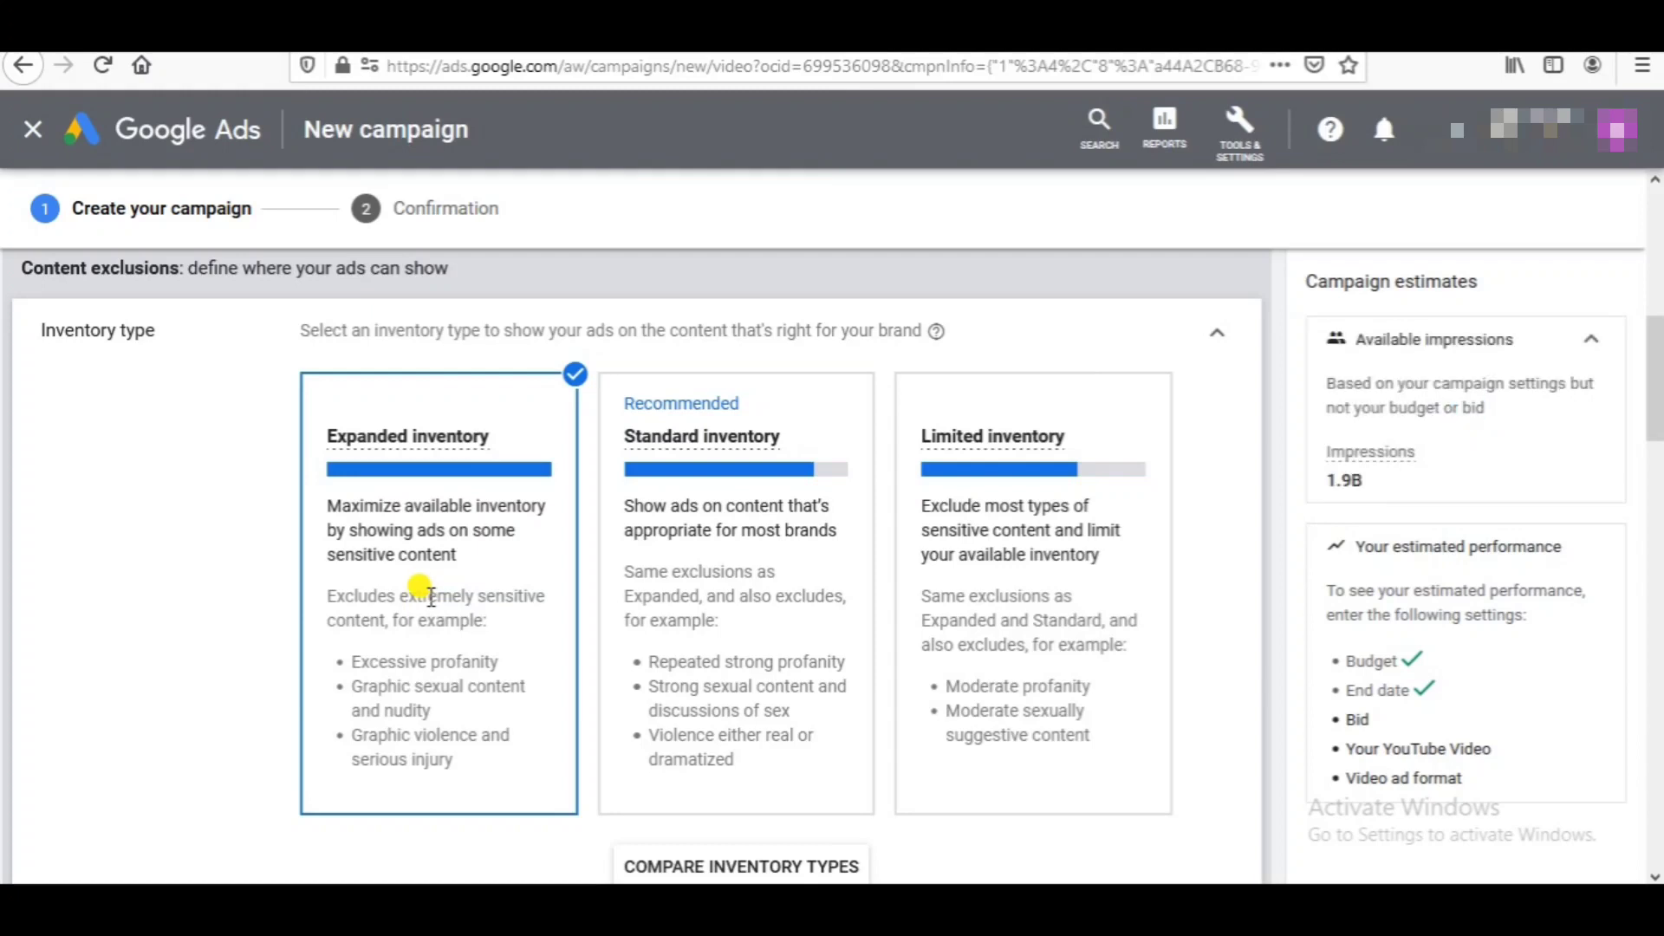
click(1217, 334)
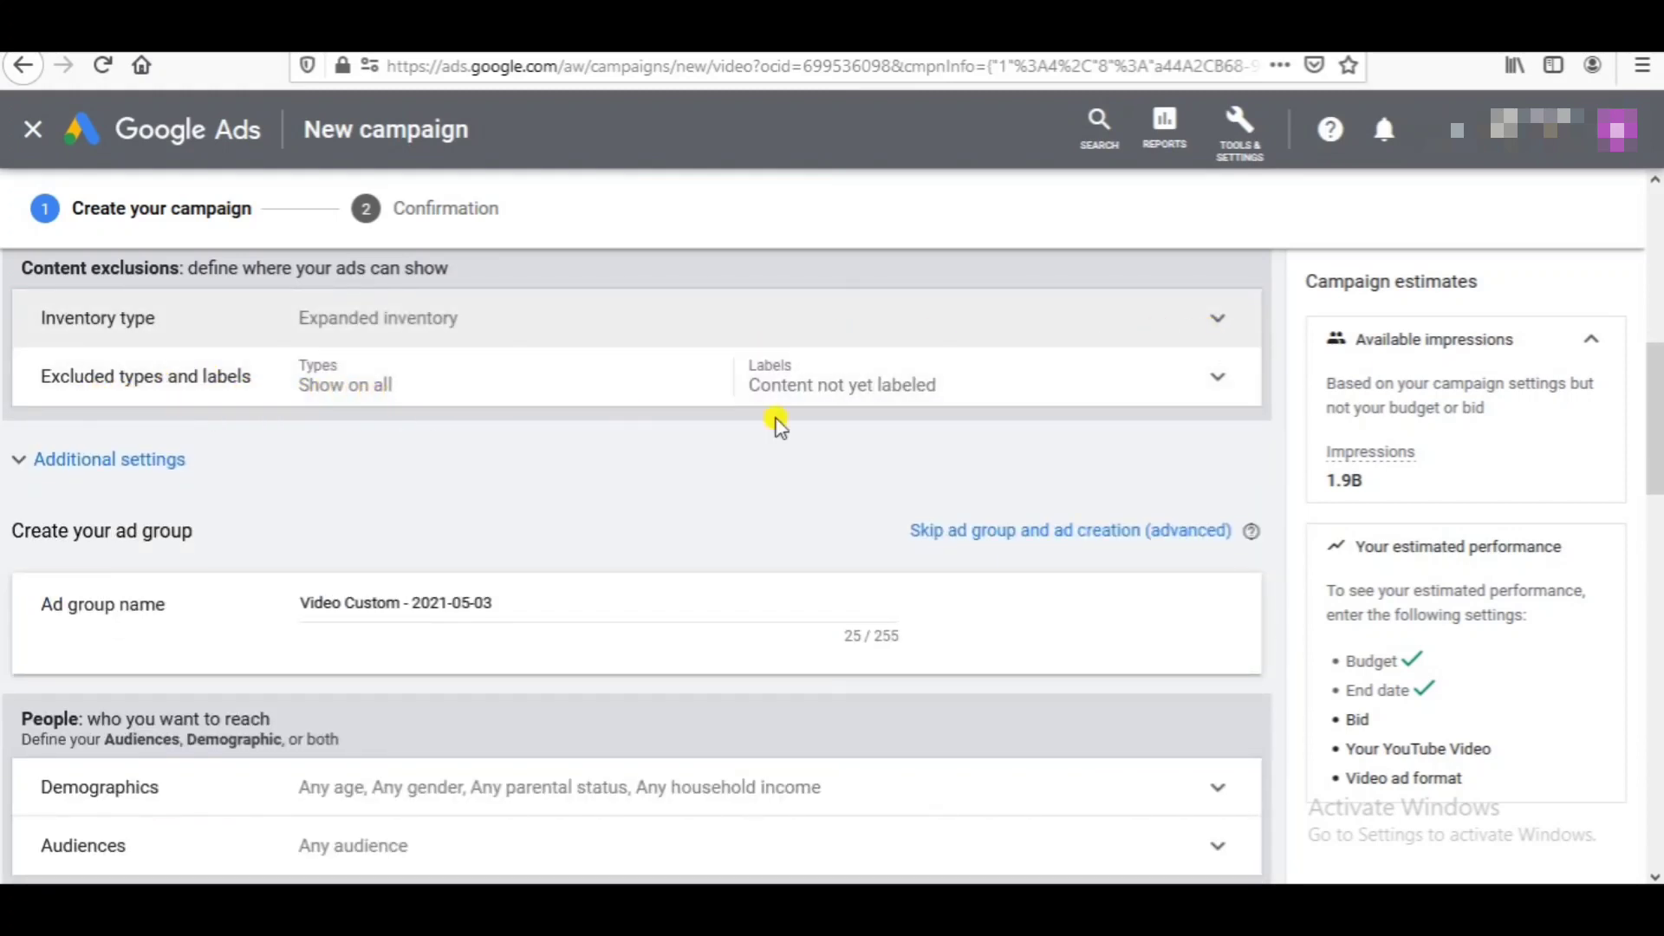
Step: Exclude embedded YouTube videos and live streaming videos, stop excluding content not yet labeled, and collapse the excluded types and labels section
click(1217, 384)
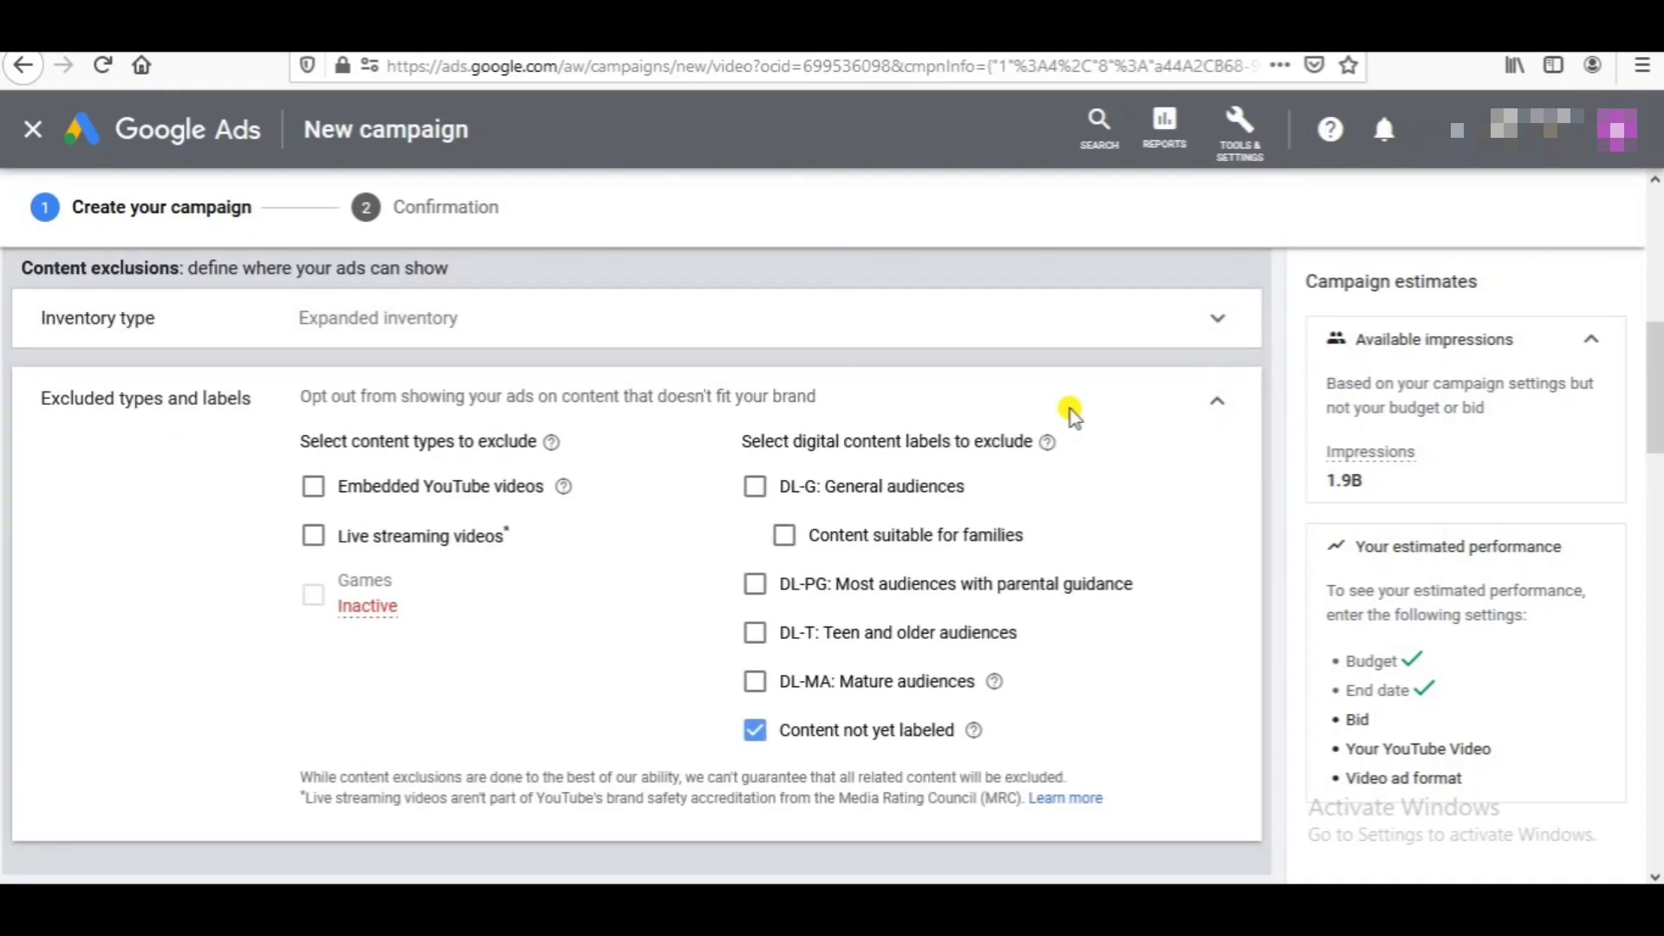
click(353, 487)
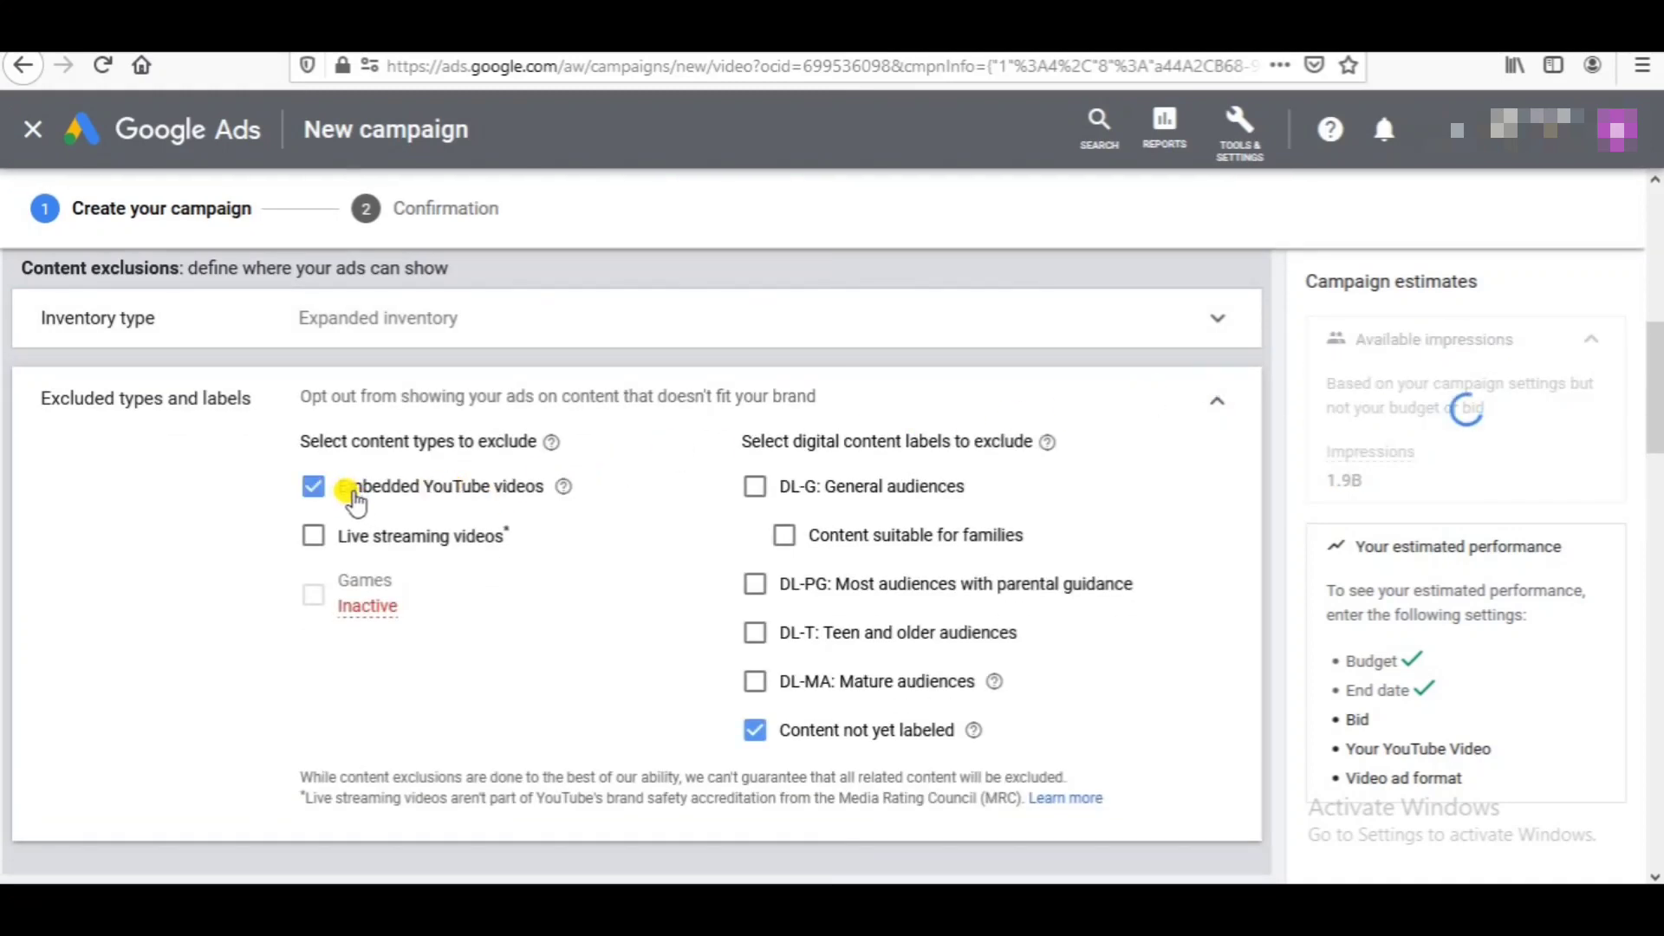
click(373, 541)
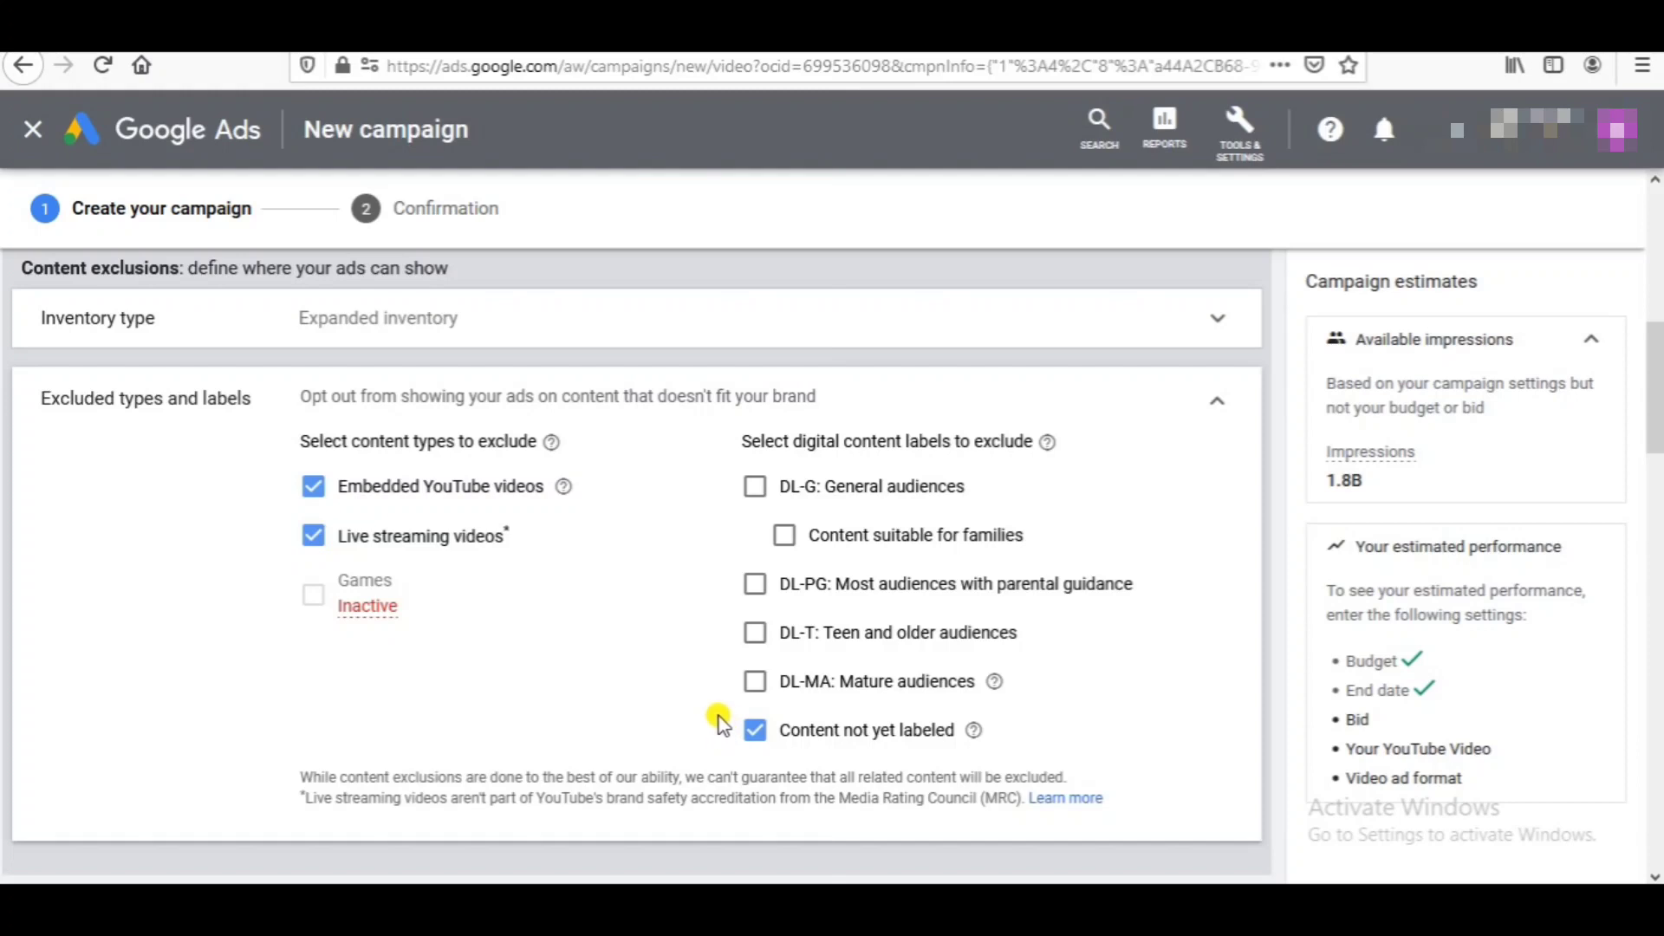
mouse_move(973, 736)
click(756, 731)
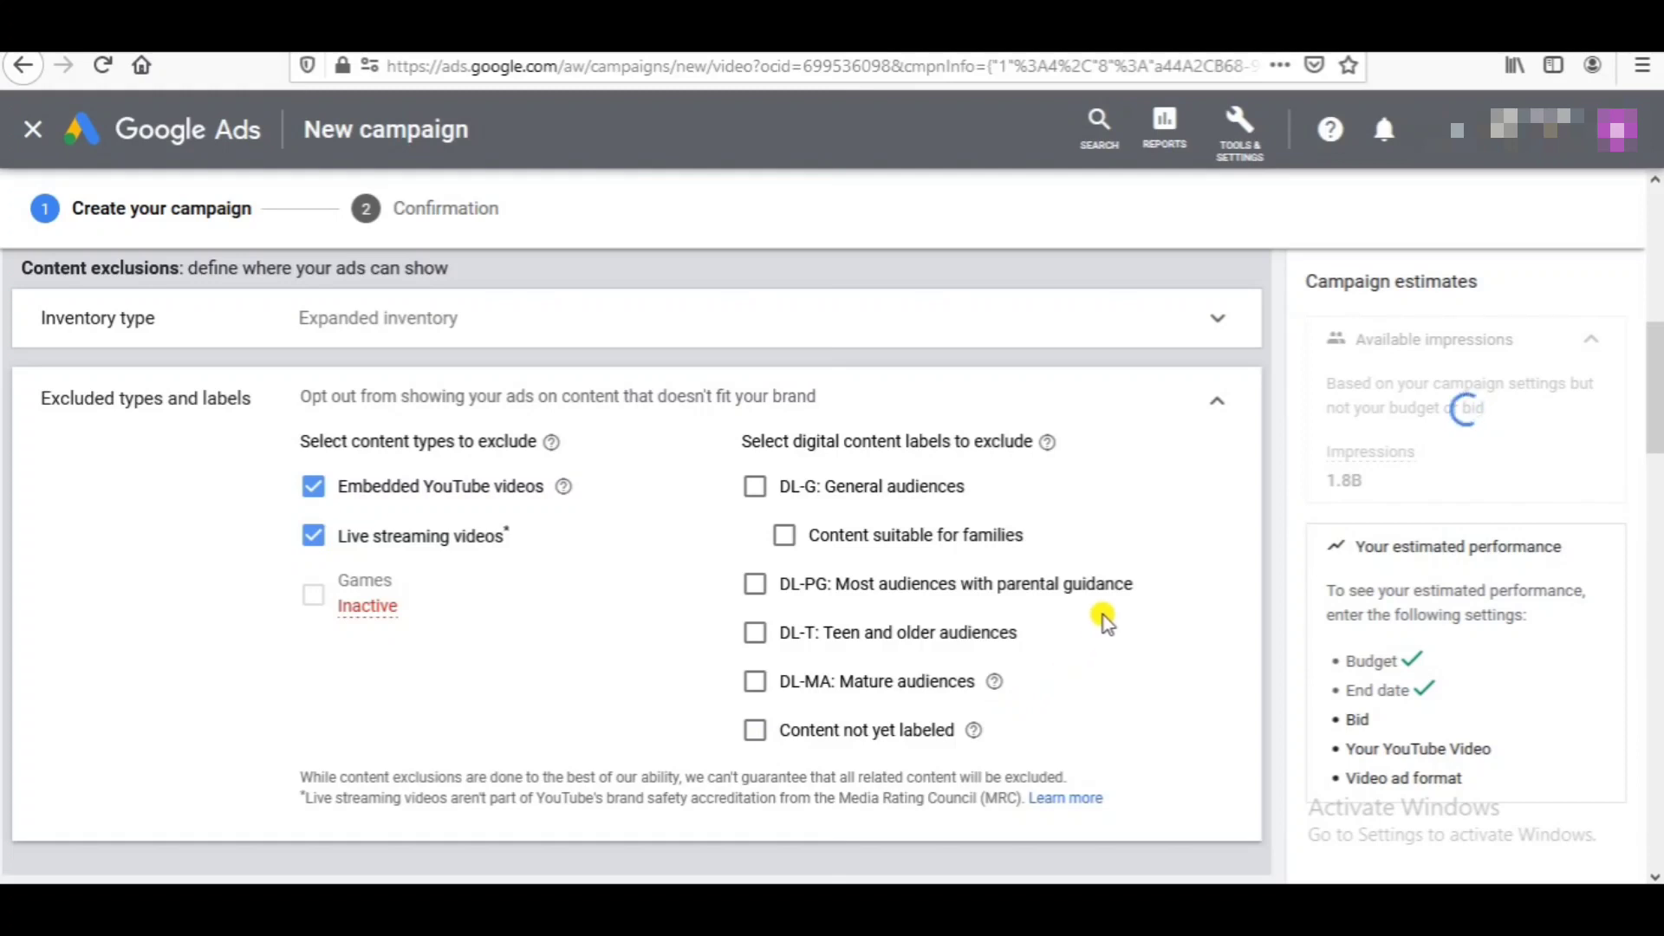
click(1216, 403)
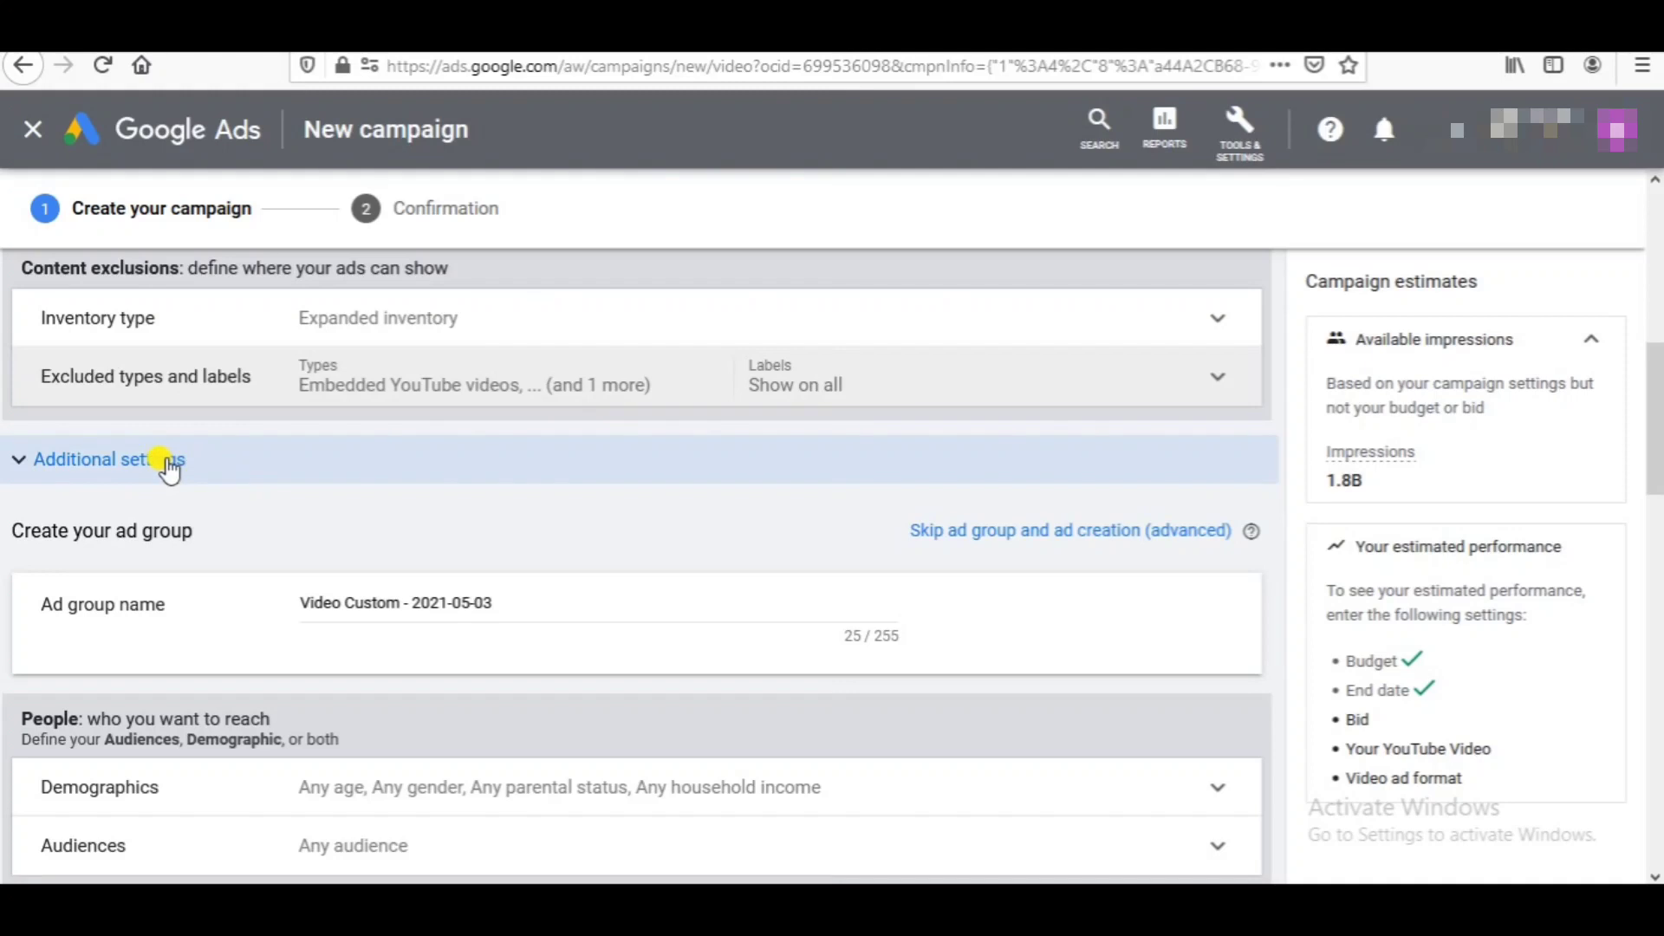
Step: In the additional settings, restrict device targeting to mobile phones only by excluding computers, tablets and TV screens, and collapse the devices section
click(458, 464)
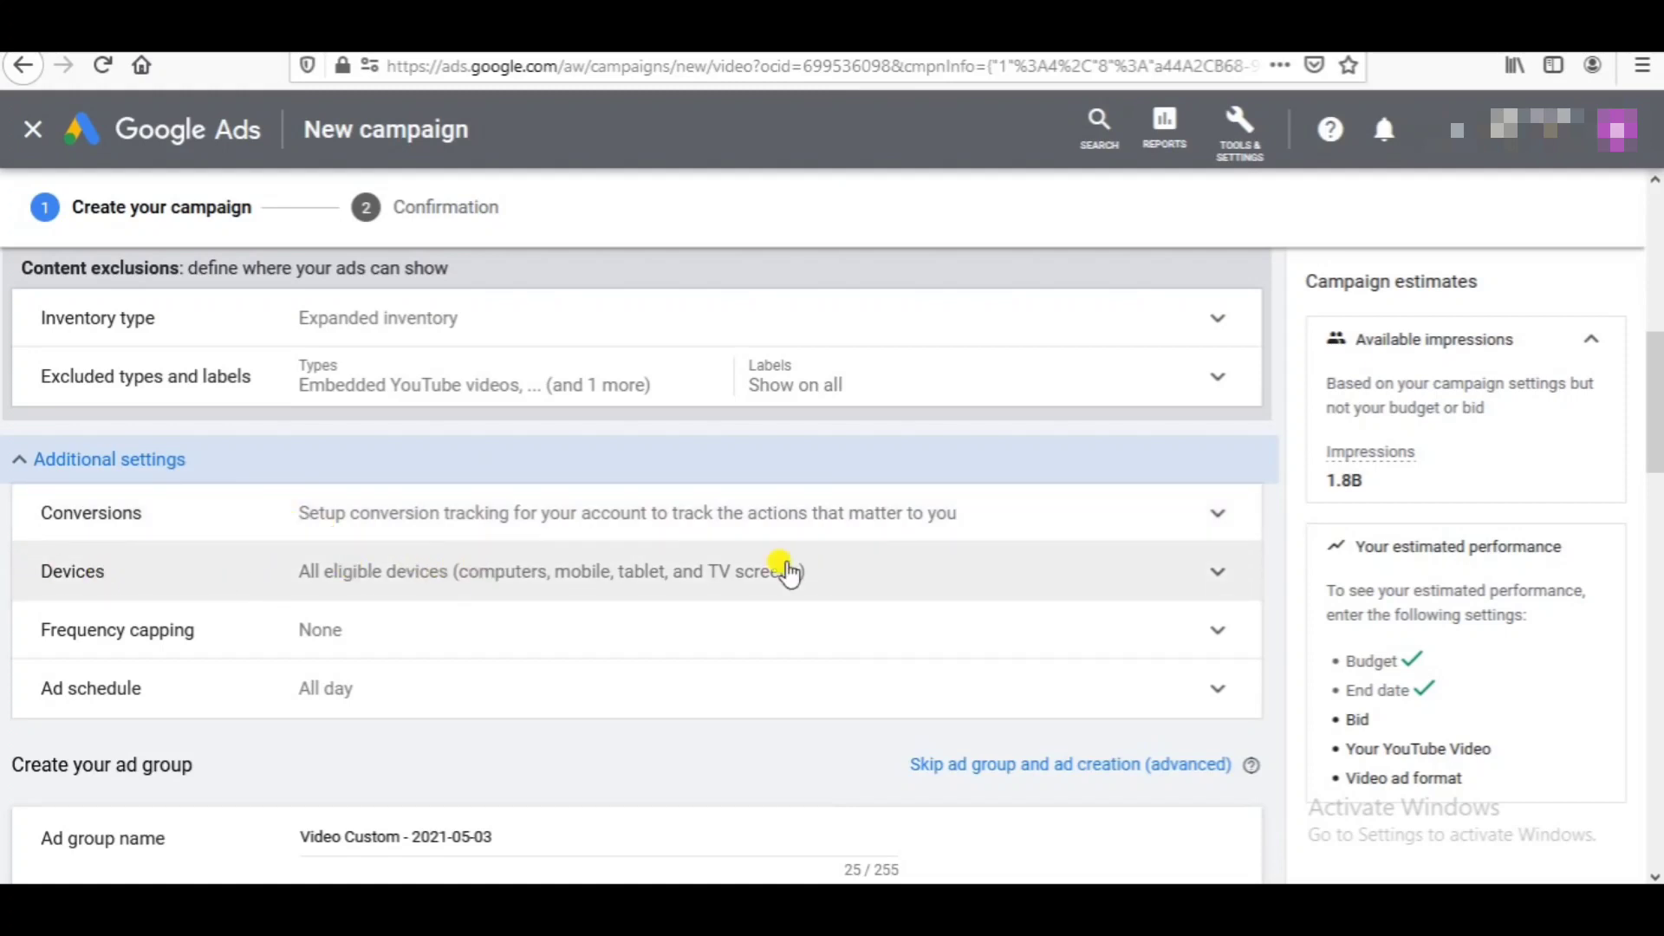
click(1218, 574)
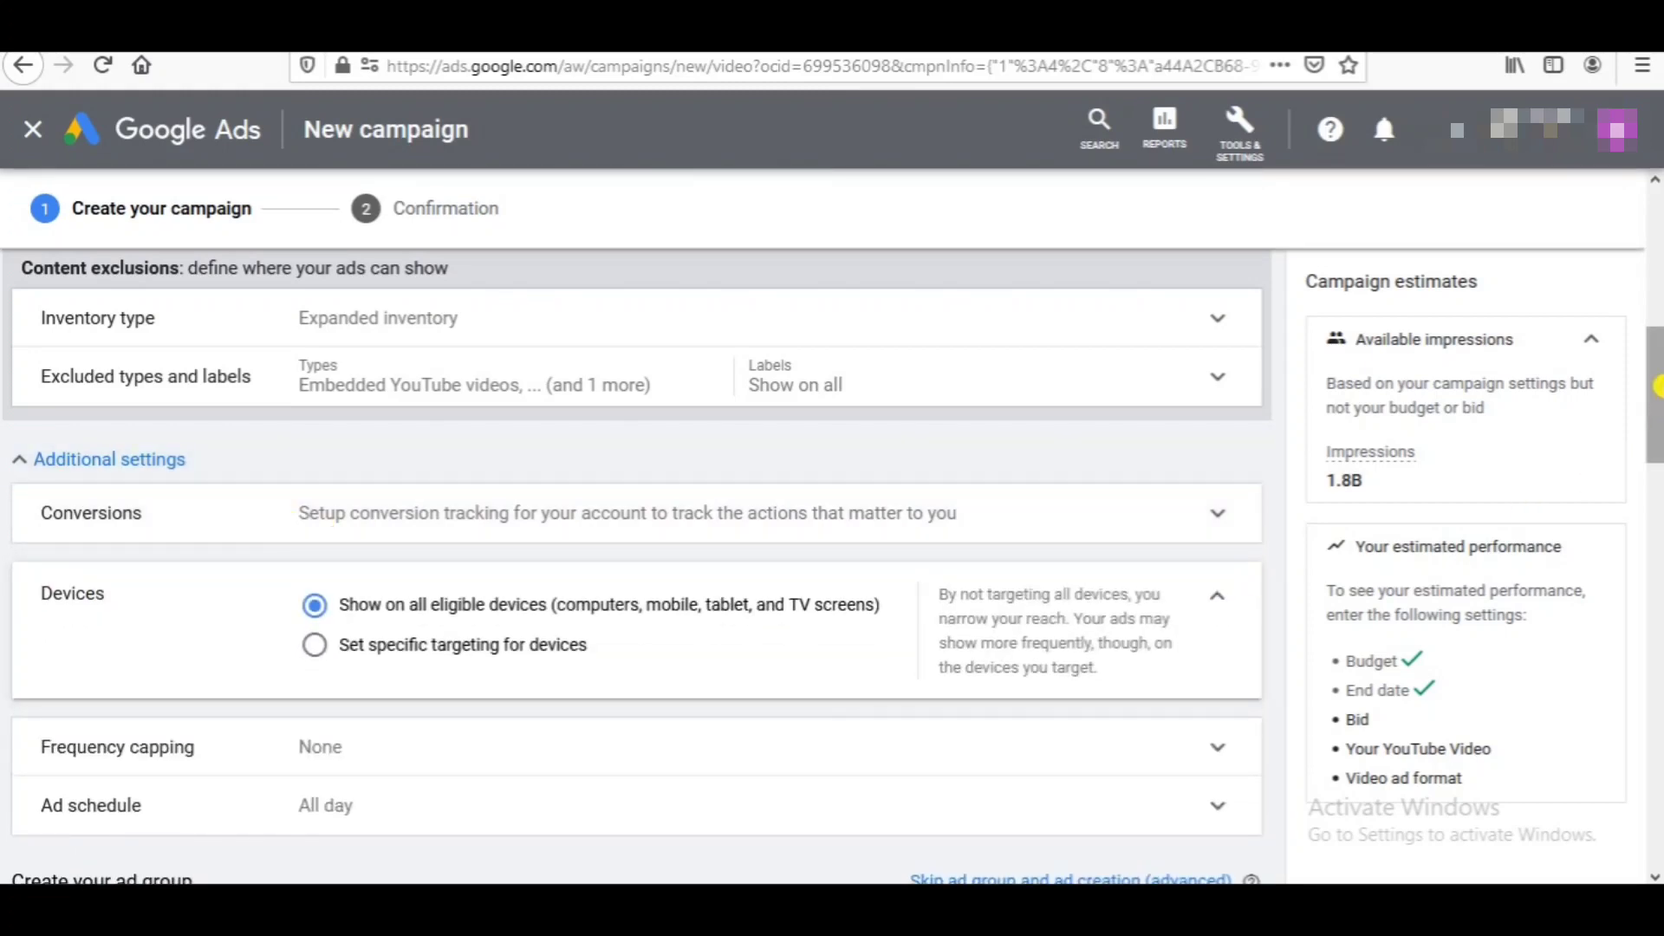
scroll(1653, 394, down, 1)
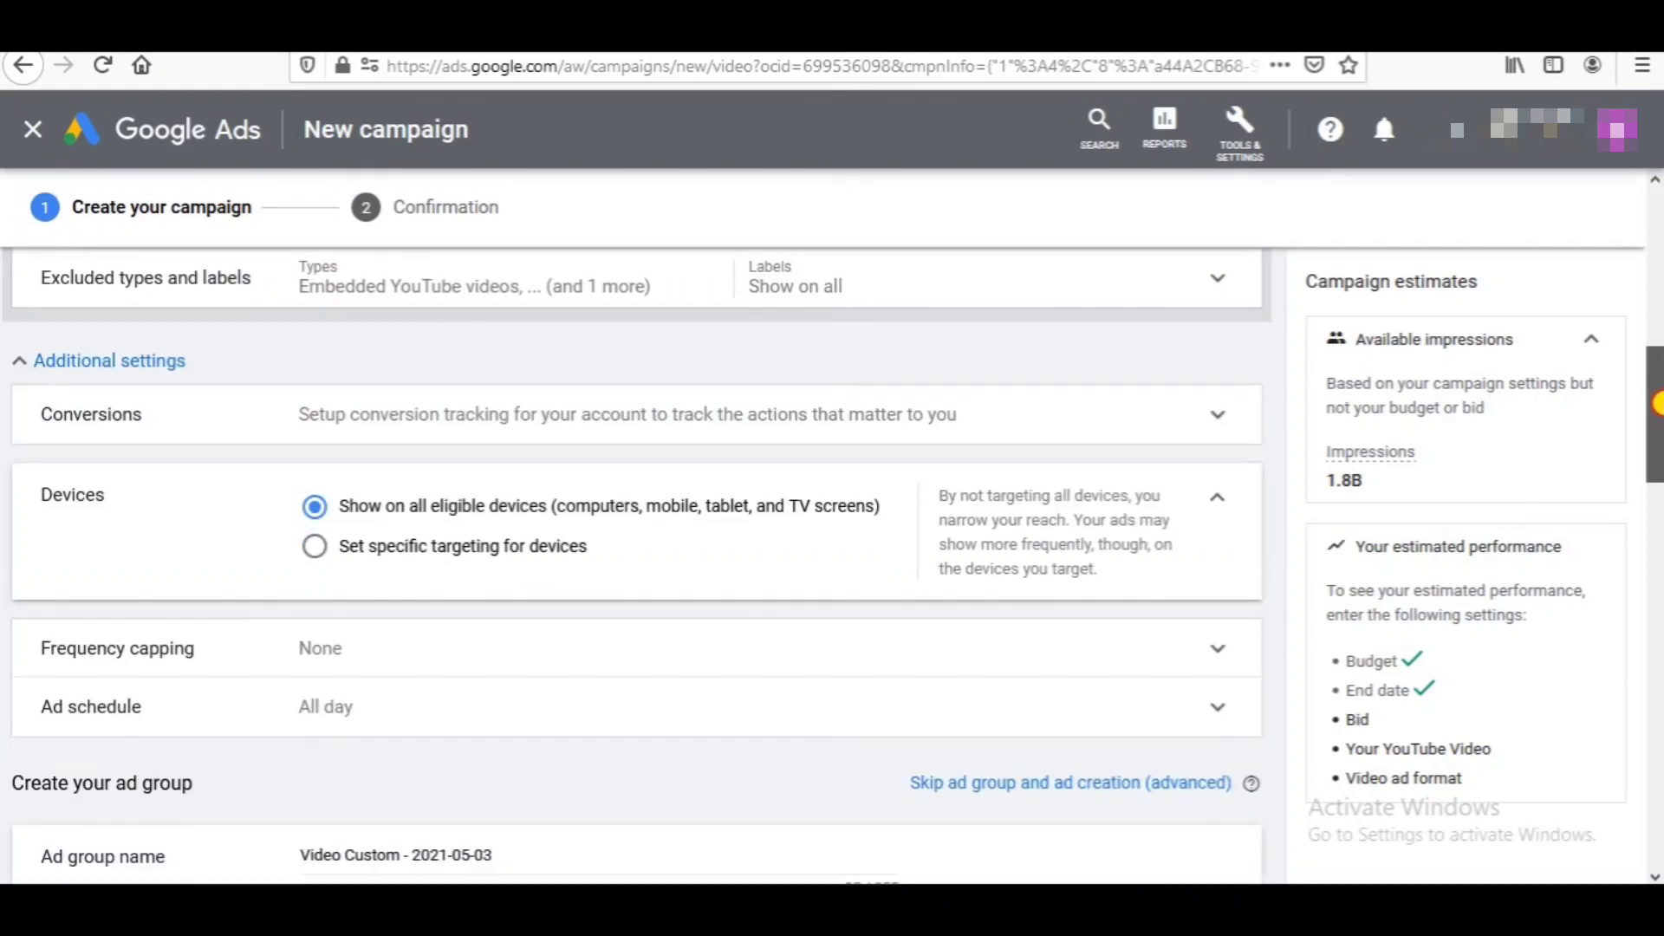
click(469, 549)
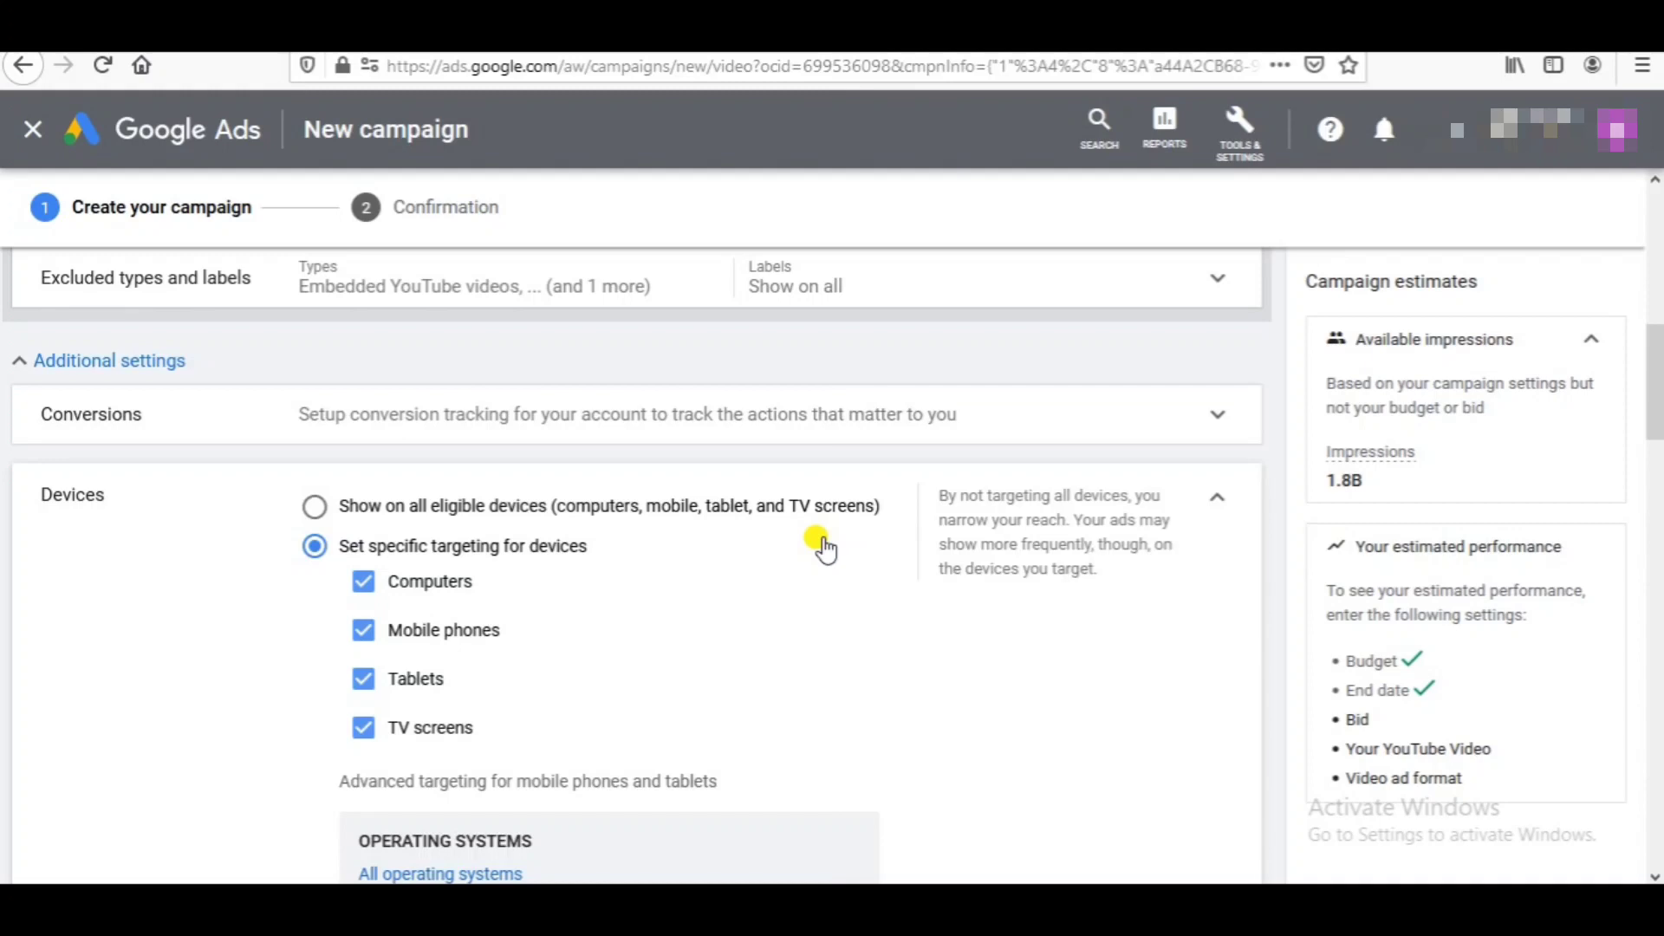
click(438, 581)
click(436, 681)
click(442, 732)
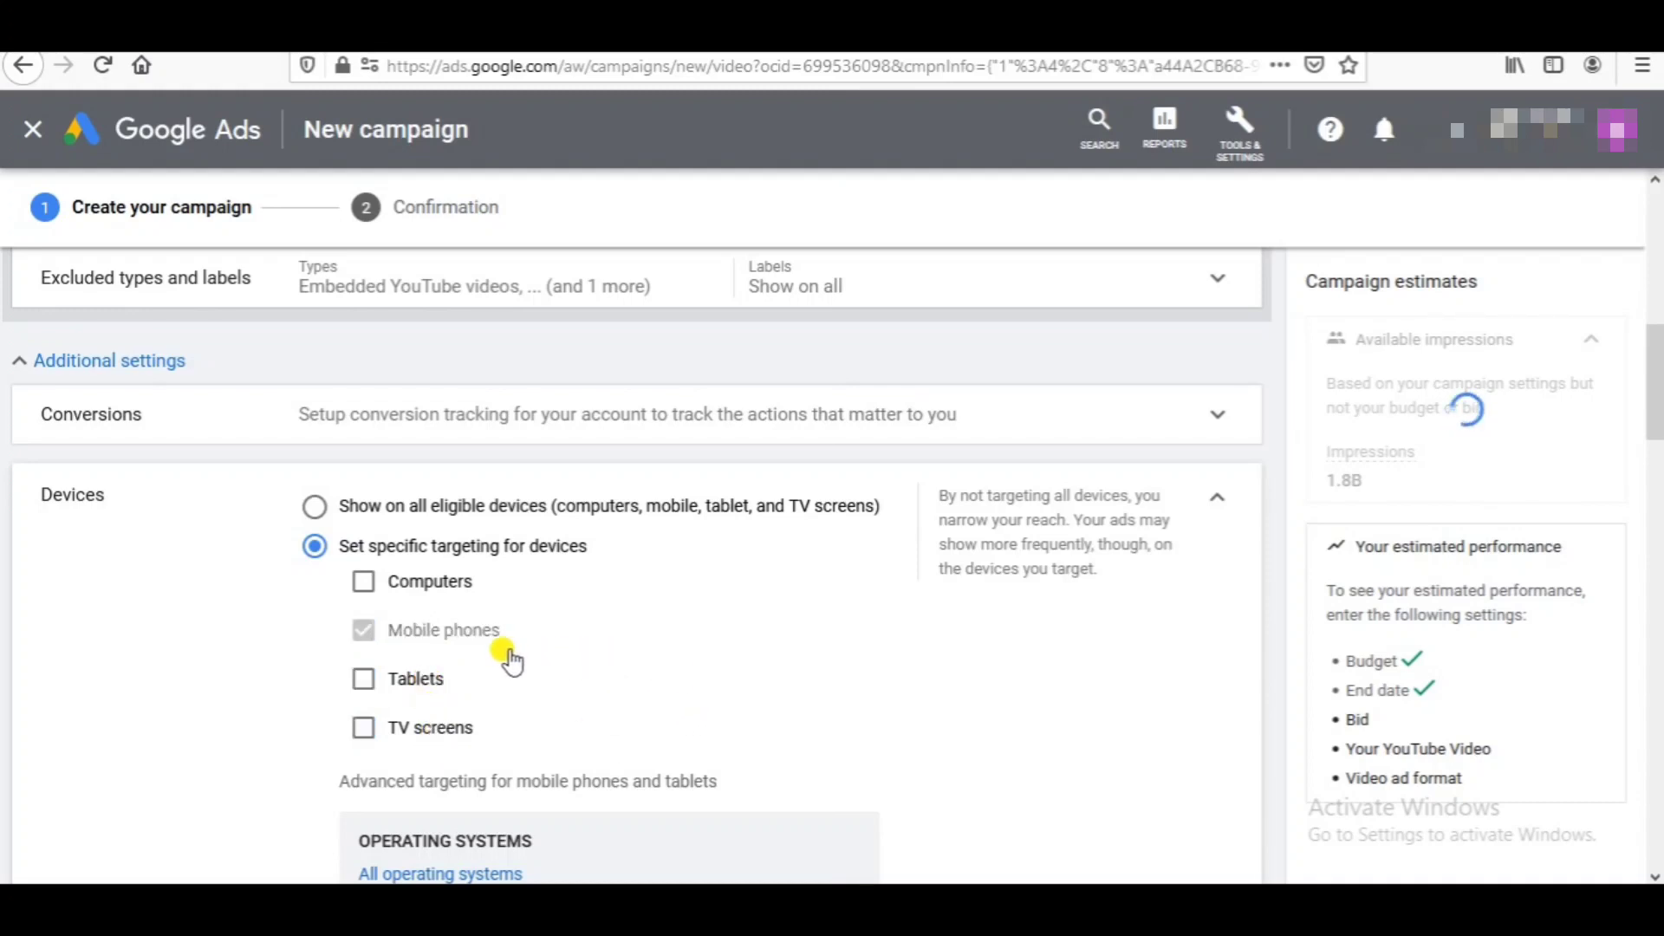
click(1217, 502)
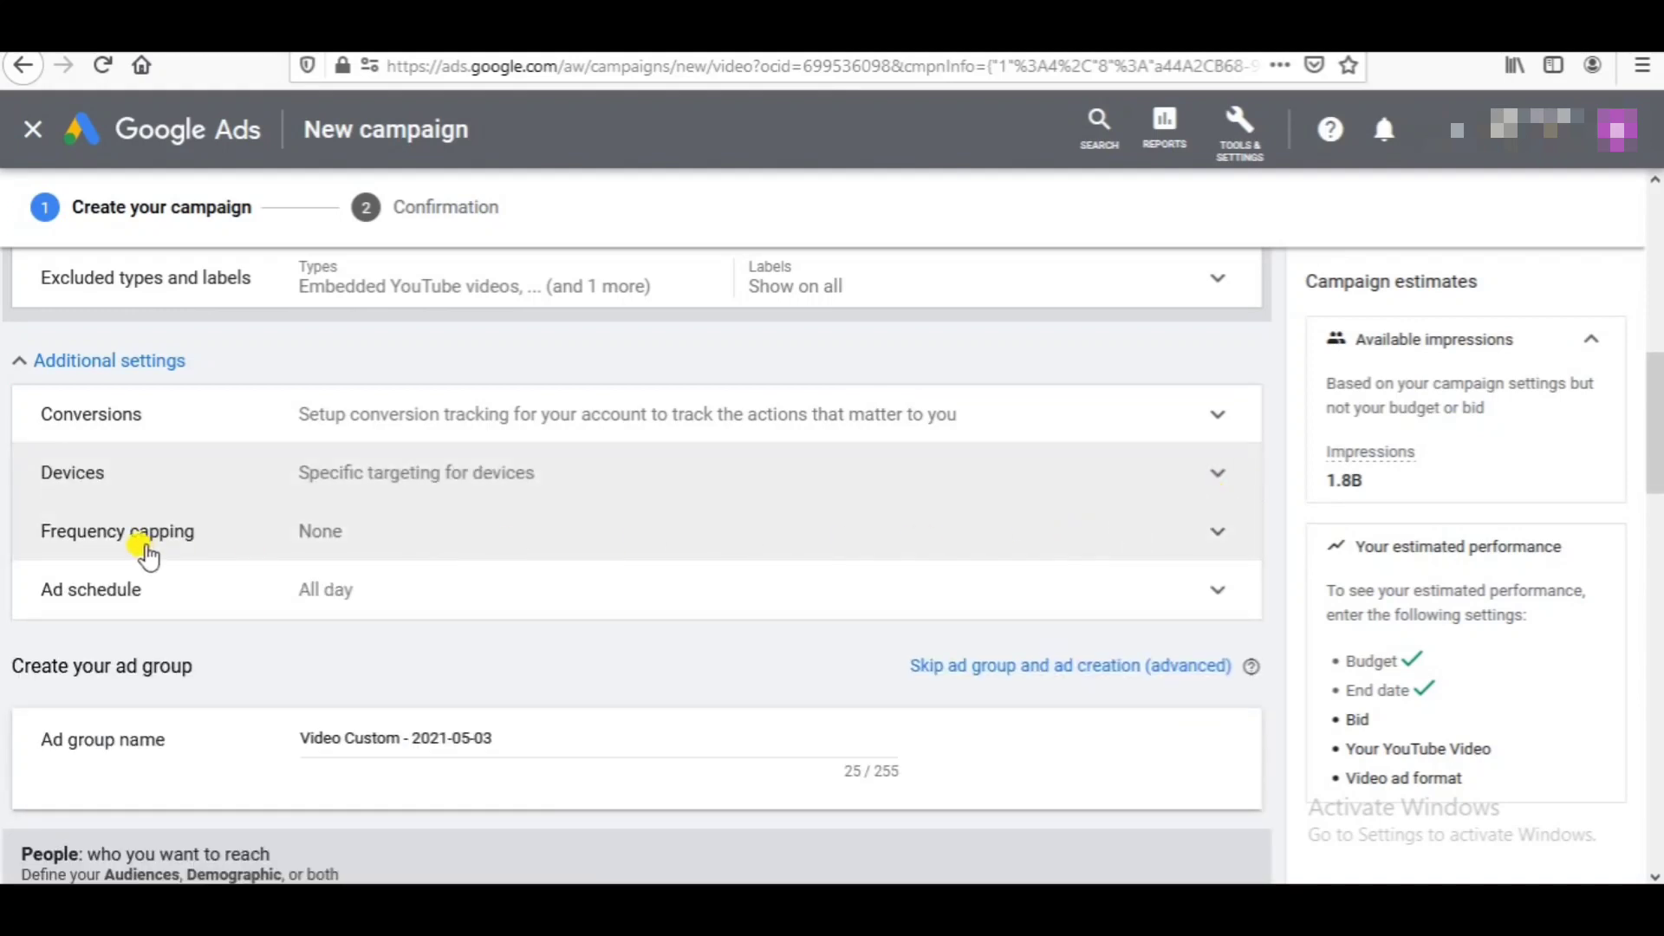
Step: Try an impression frequency cap of 3 per day, remove it again and collapse the frequency capping section
click(1208, 549)
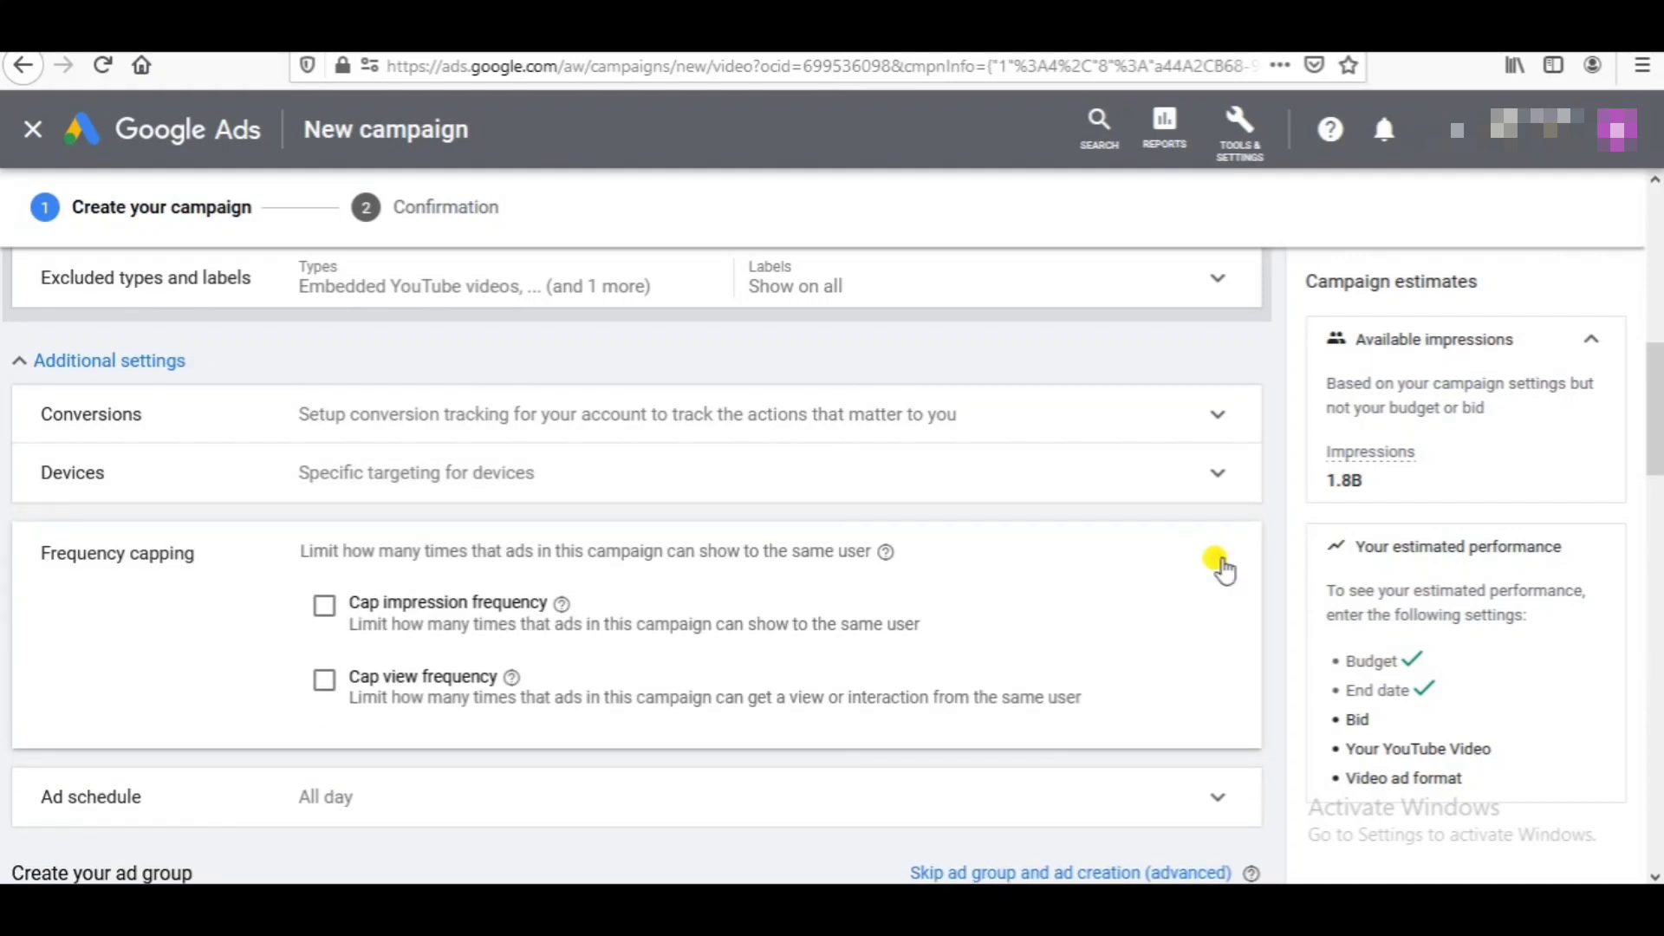
scroll(1657, 403, down, 2)
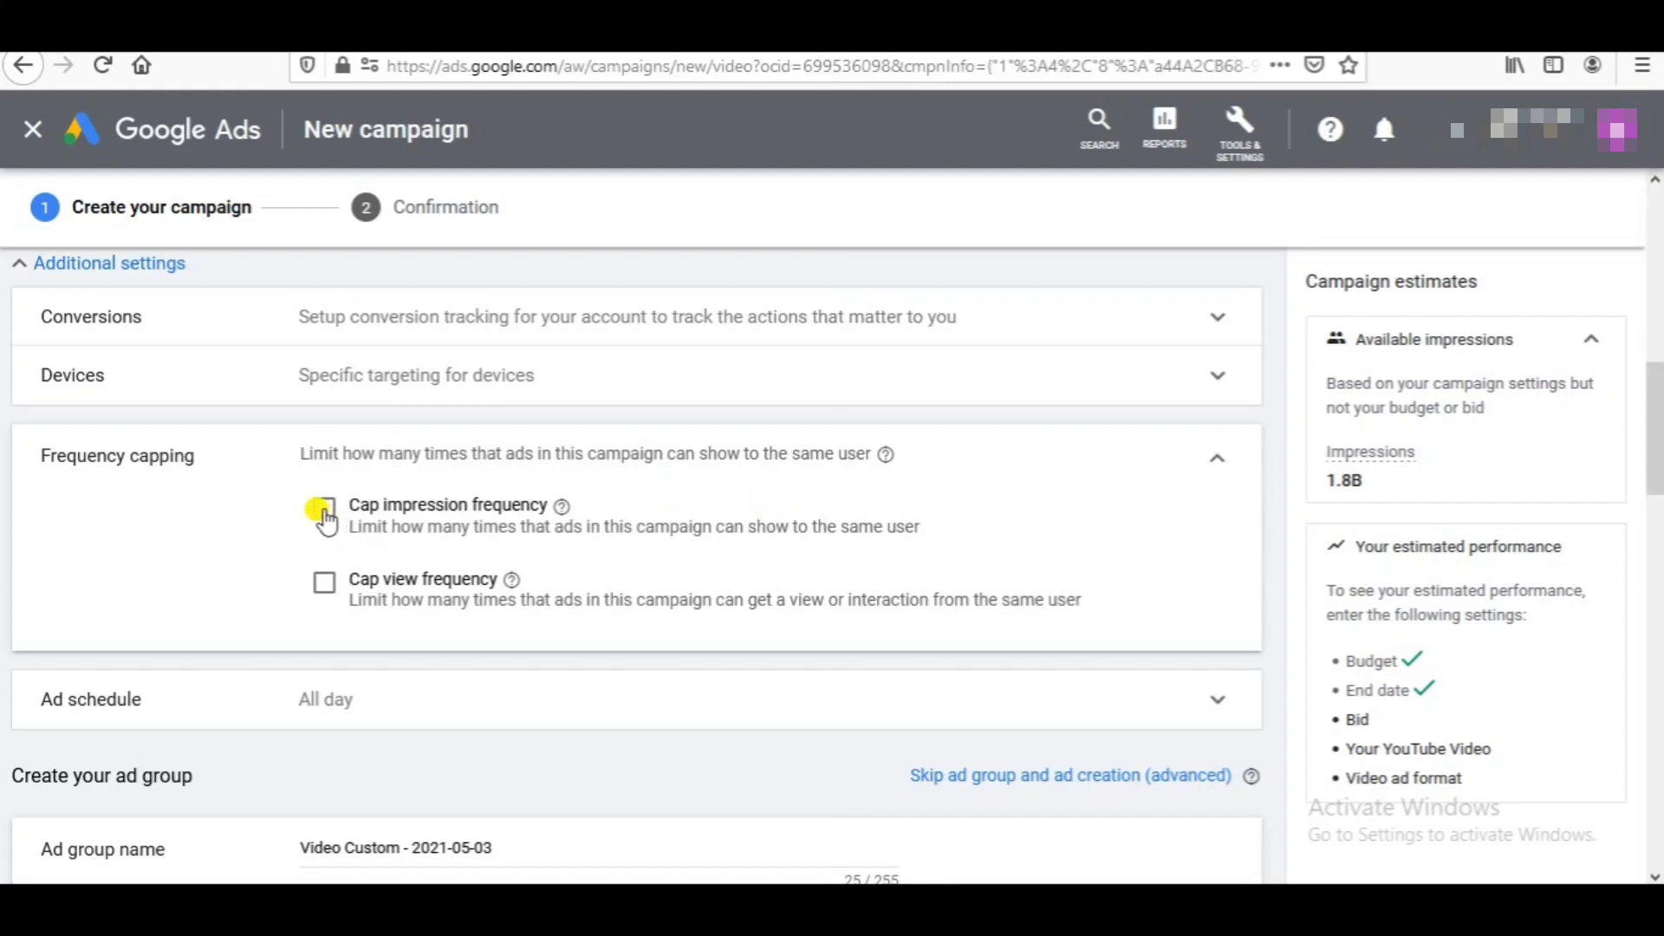
click(323, 510)
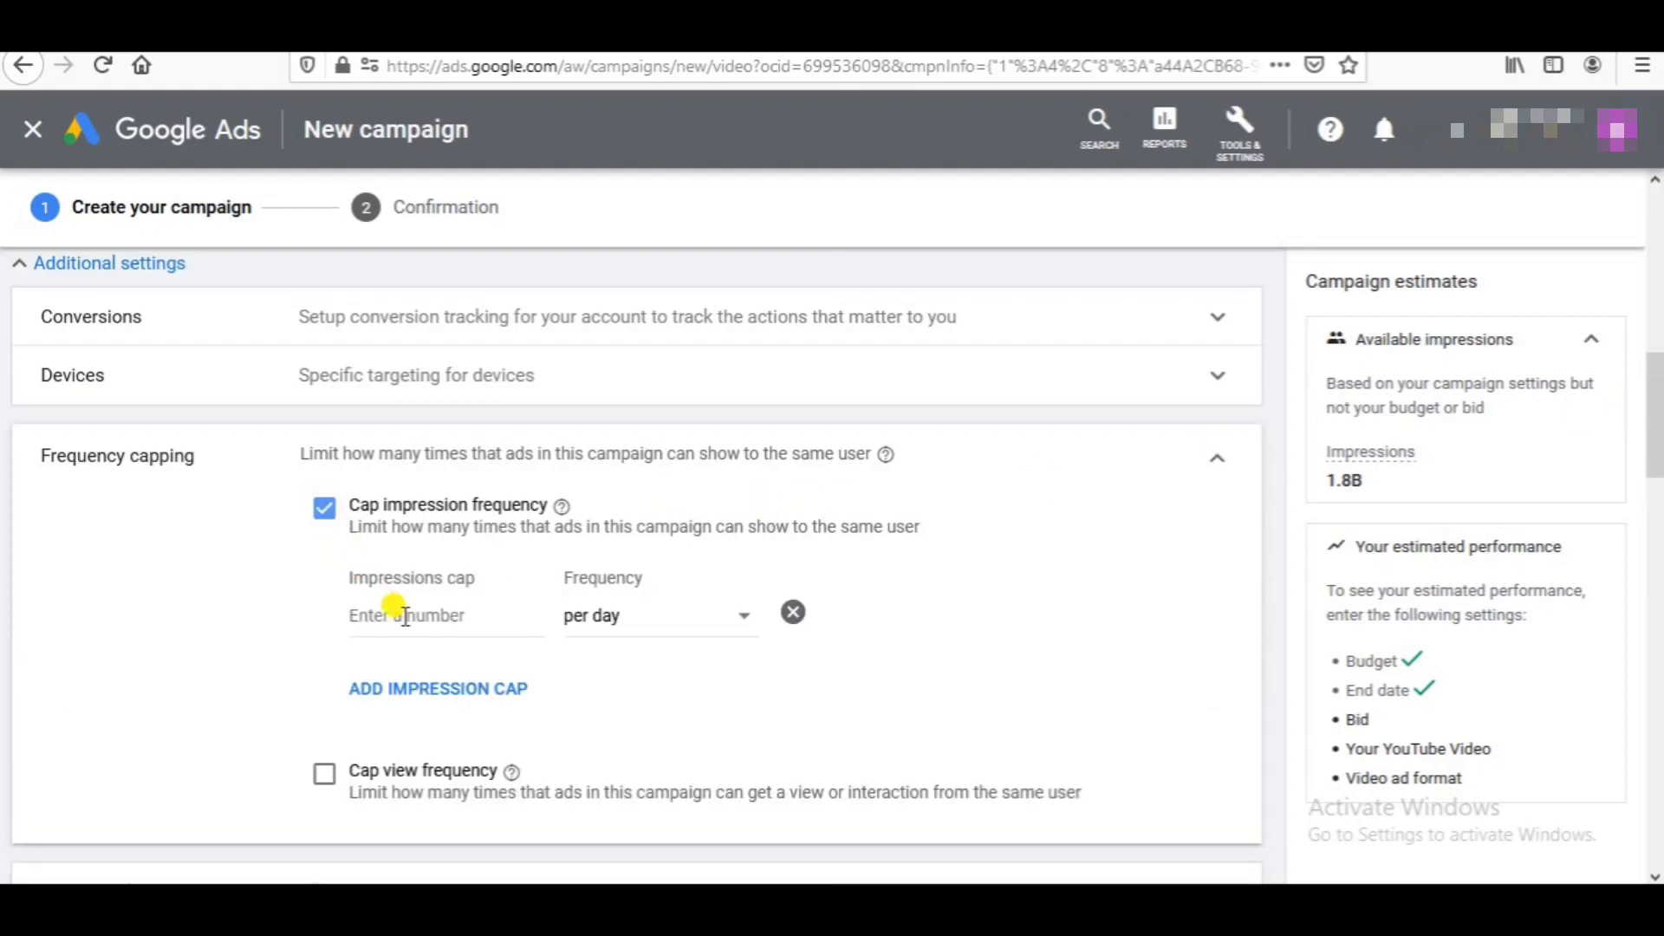
click(405, 615)
text(3)
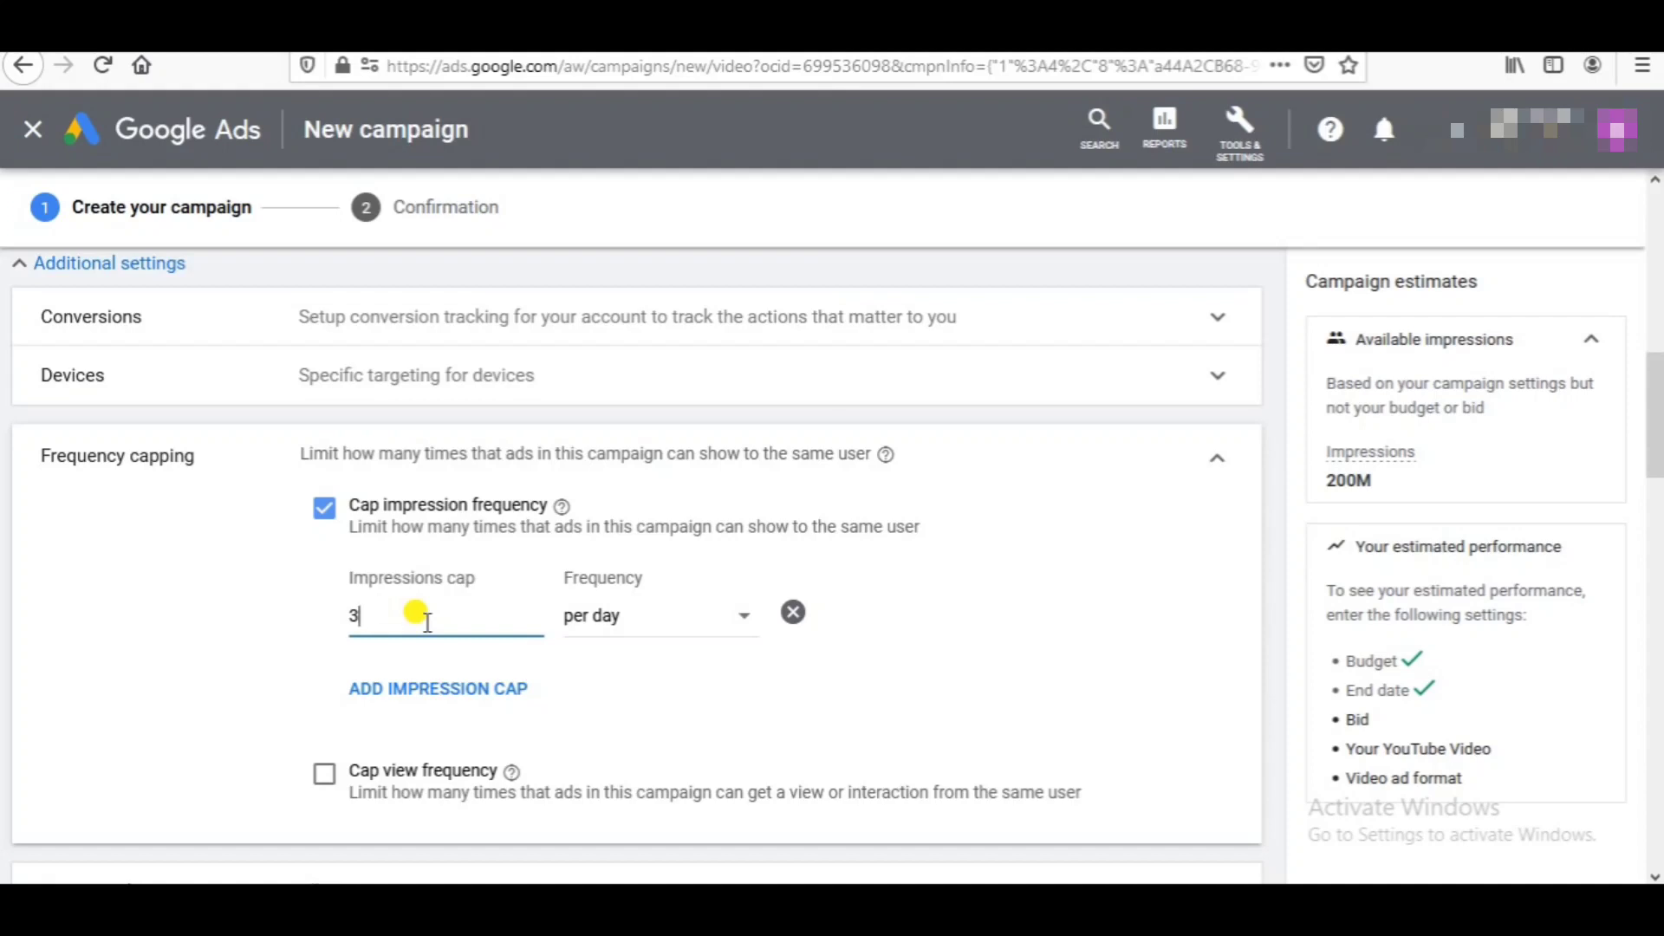
key(BackSpace)
click(312, 518)
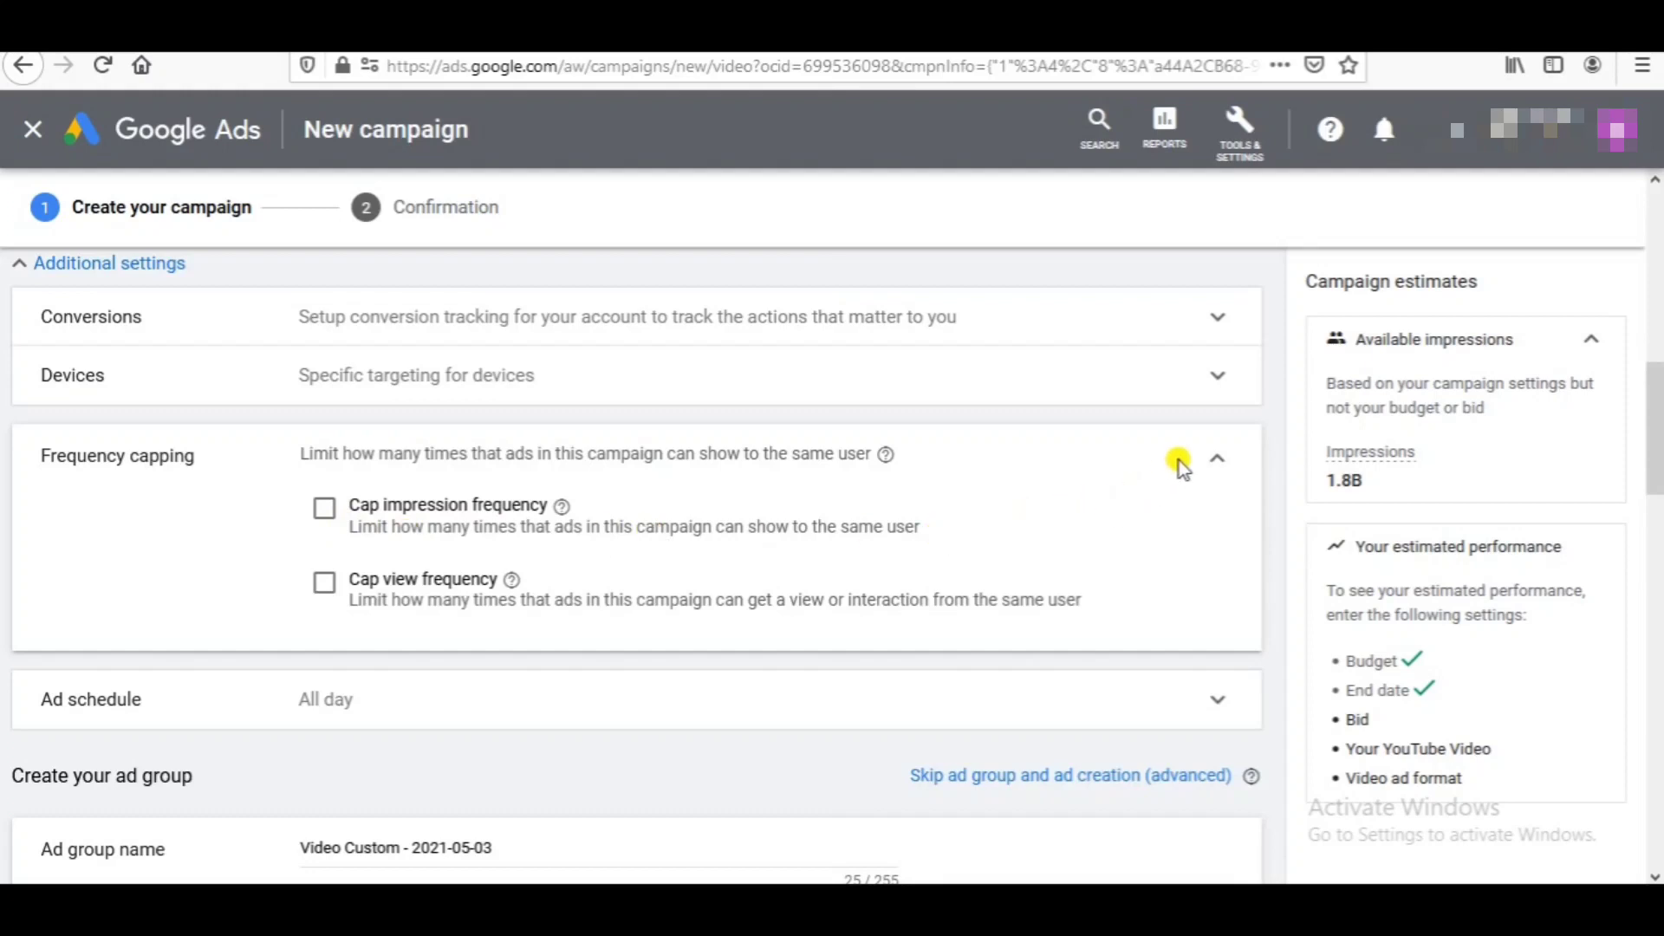
click(1222, 473)
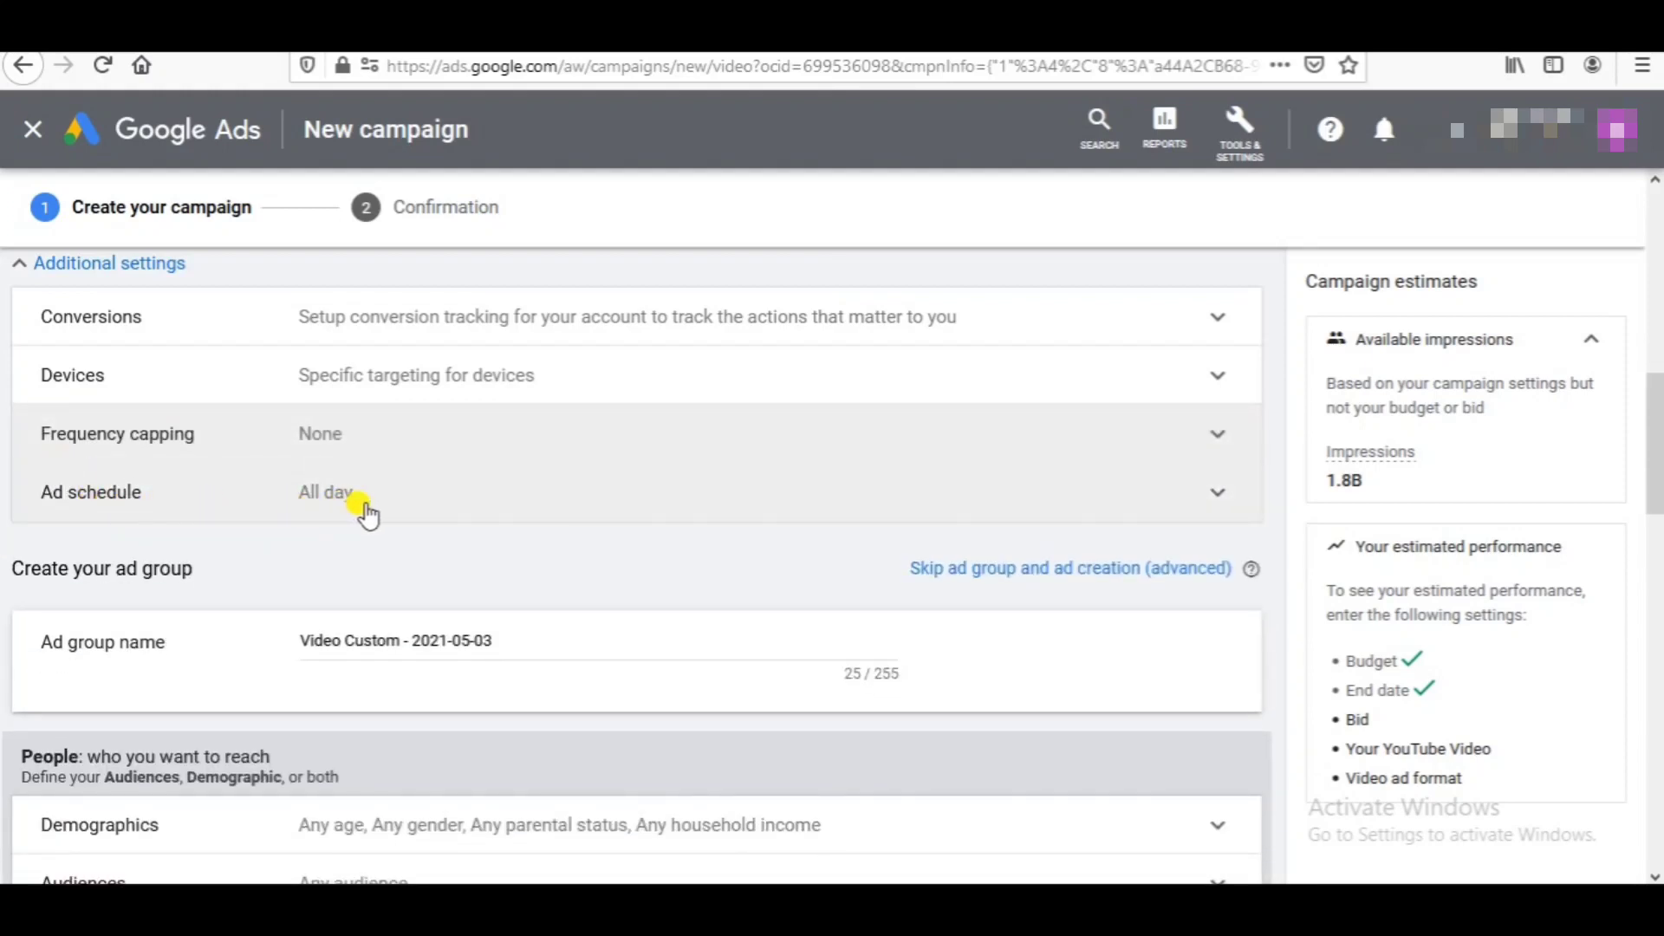
Step: Rename the ad group as redmi note 10 gameplay
scroll(1657, 464, down, 2)
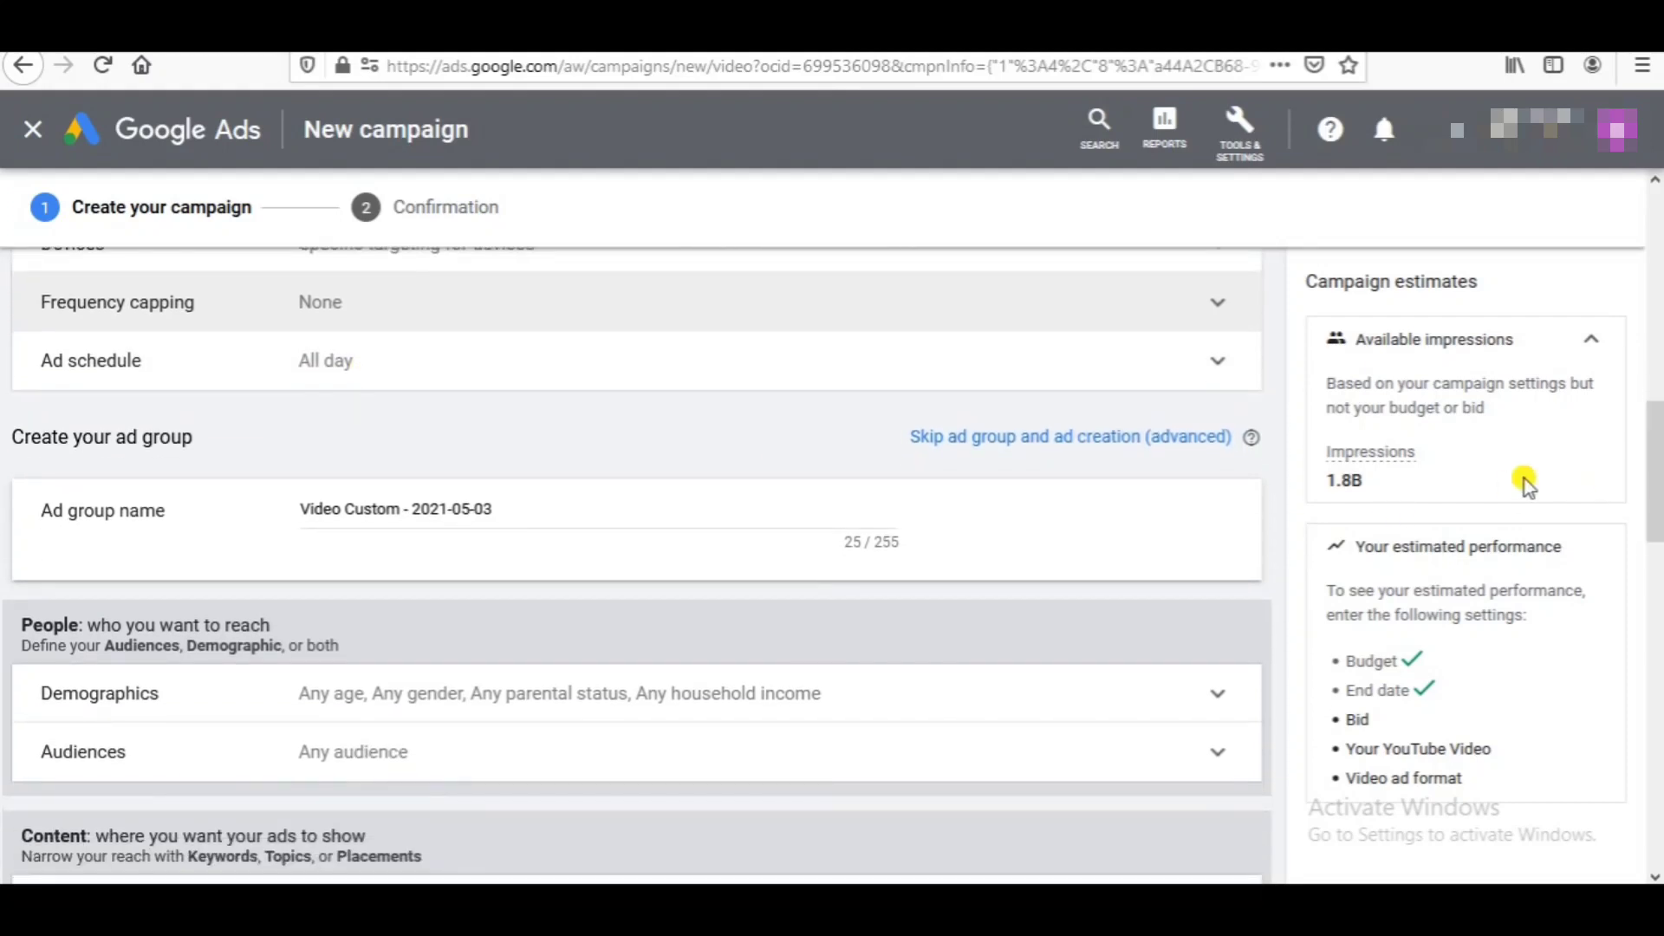
triple_click(122, 507)
click(232, 544)
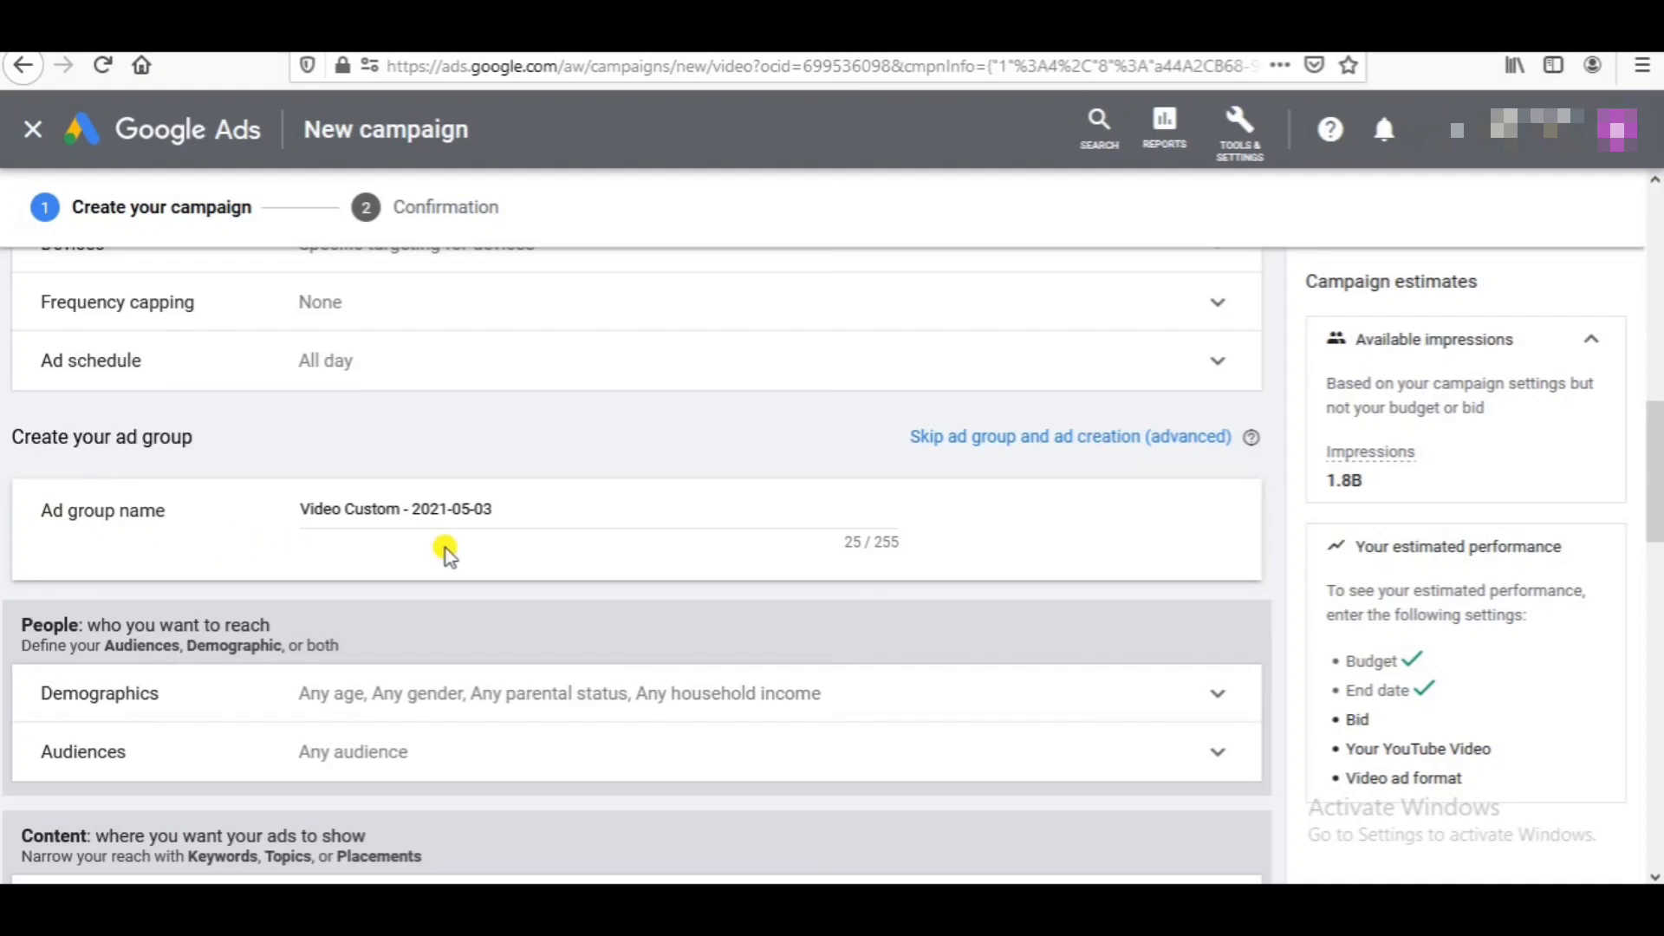
click(516, 503)
key(ctrl+a)
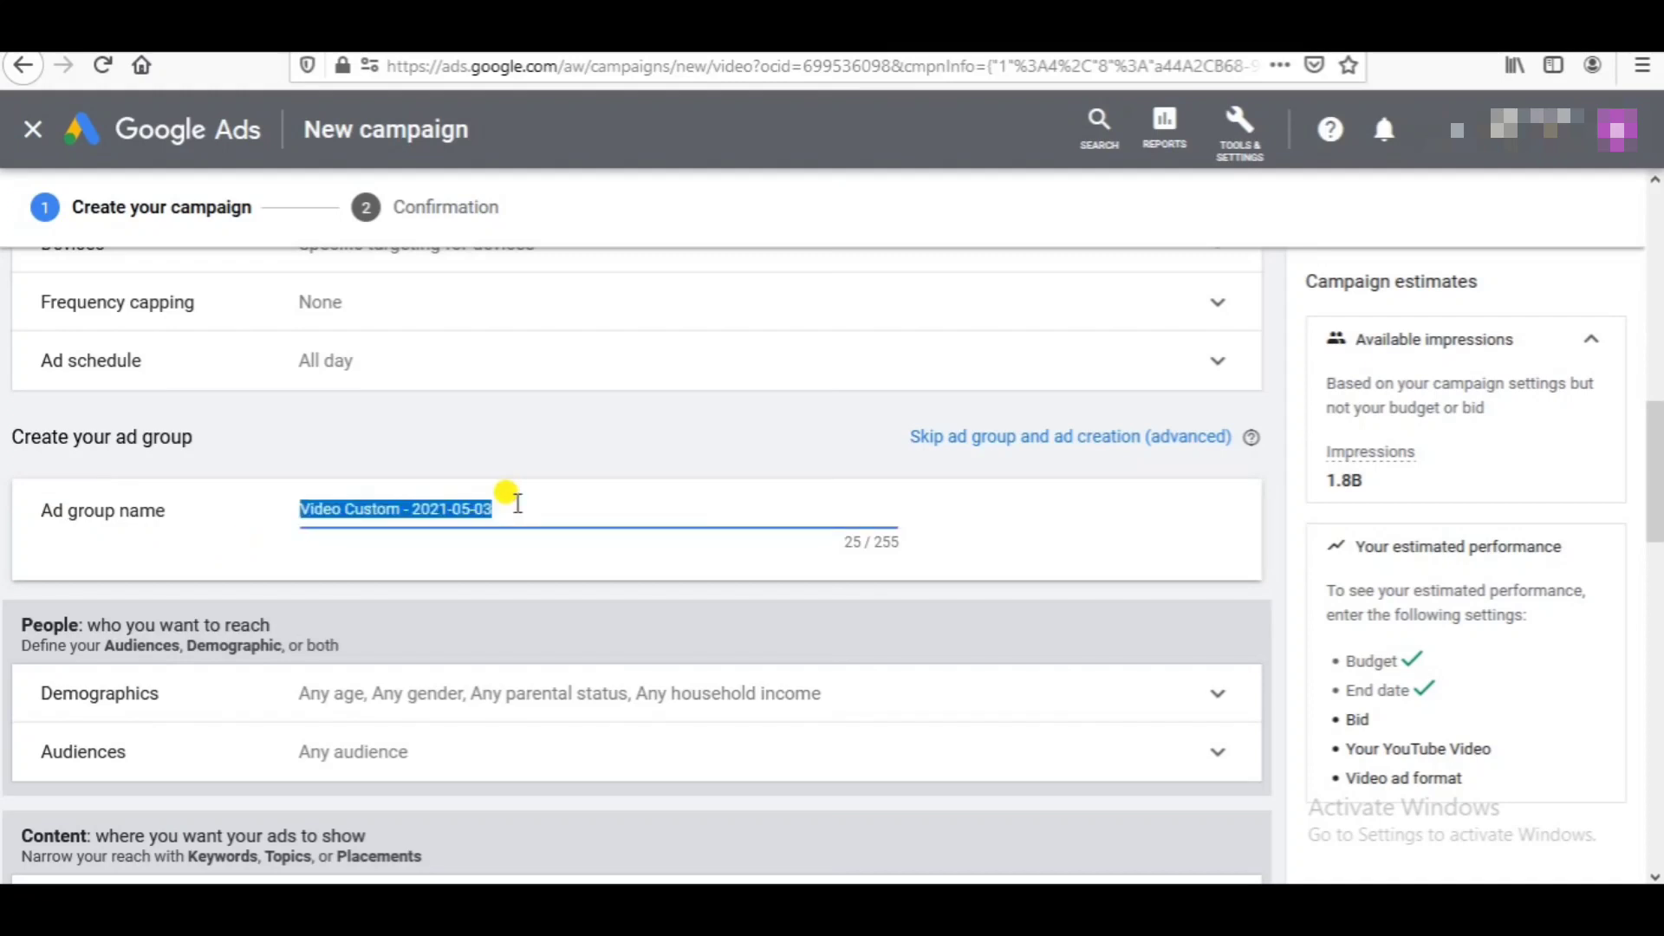
text(redmi note 10 gameplay)
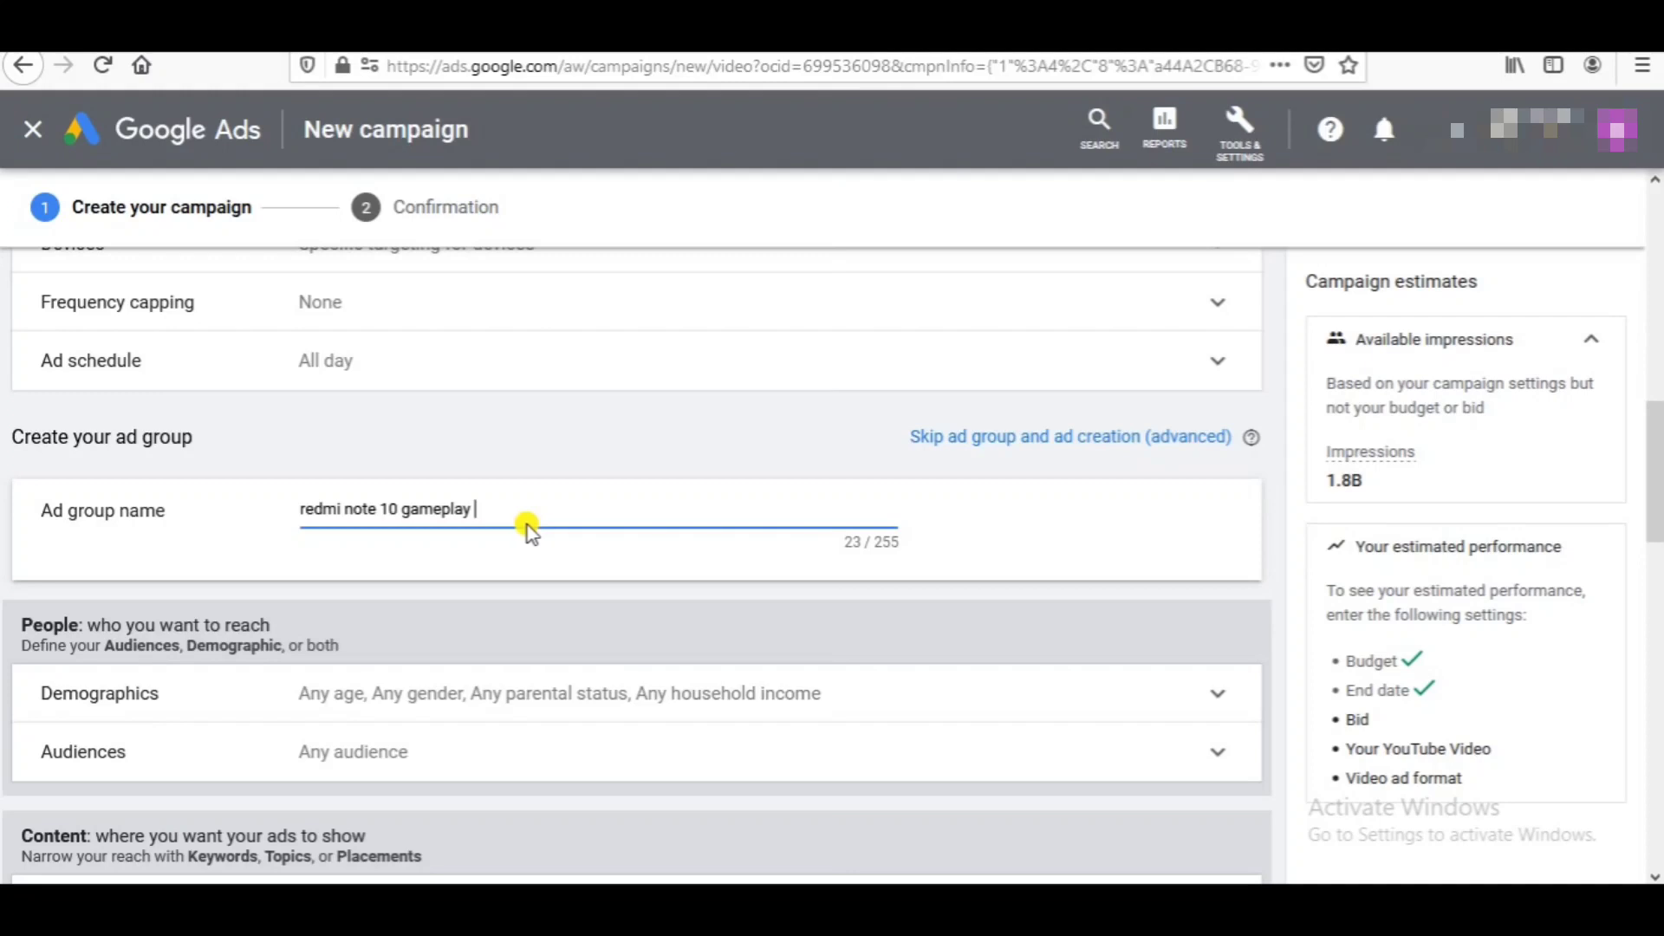
Step: Exclude females and the age groups 45 - 54, 55 - 64 and 65+ from the ad group's demographic targeting
drag(1654, 427, 1656, 471)
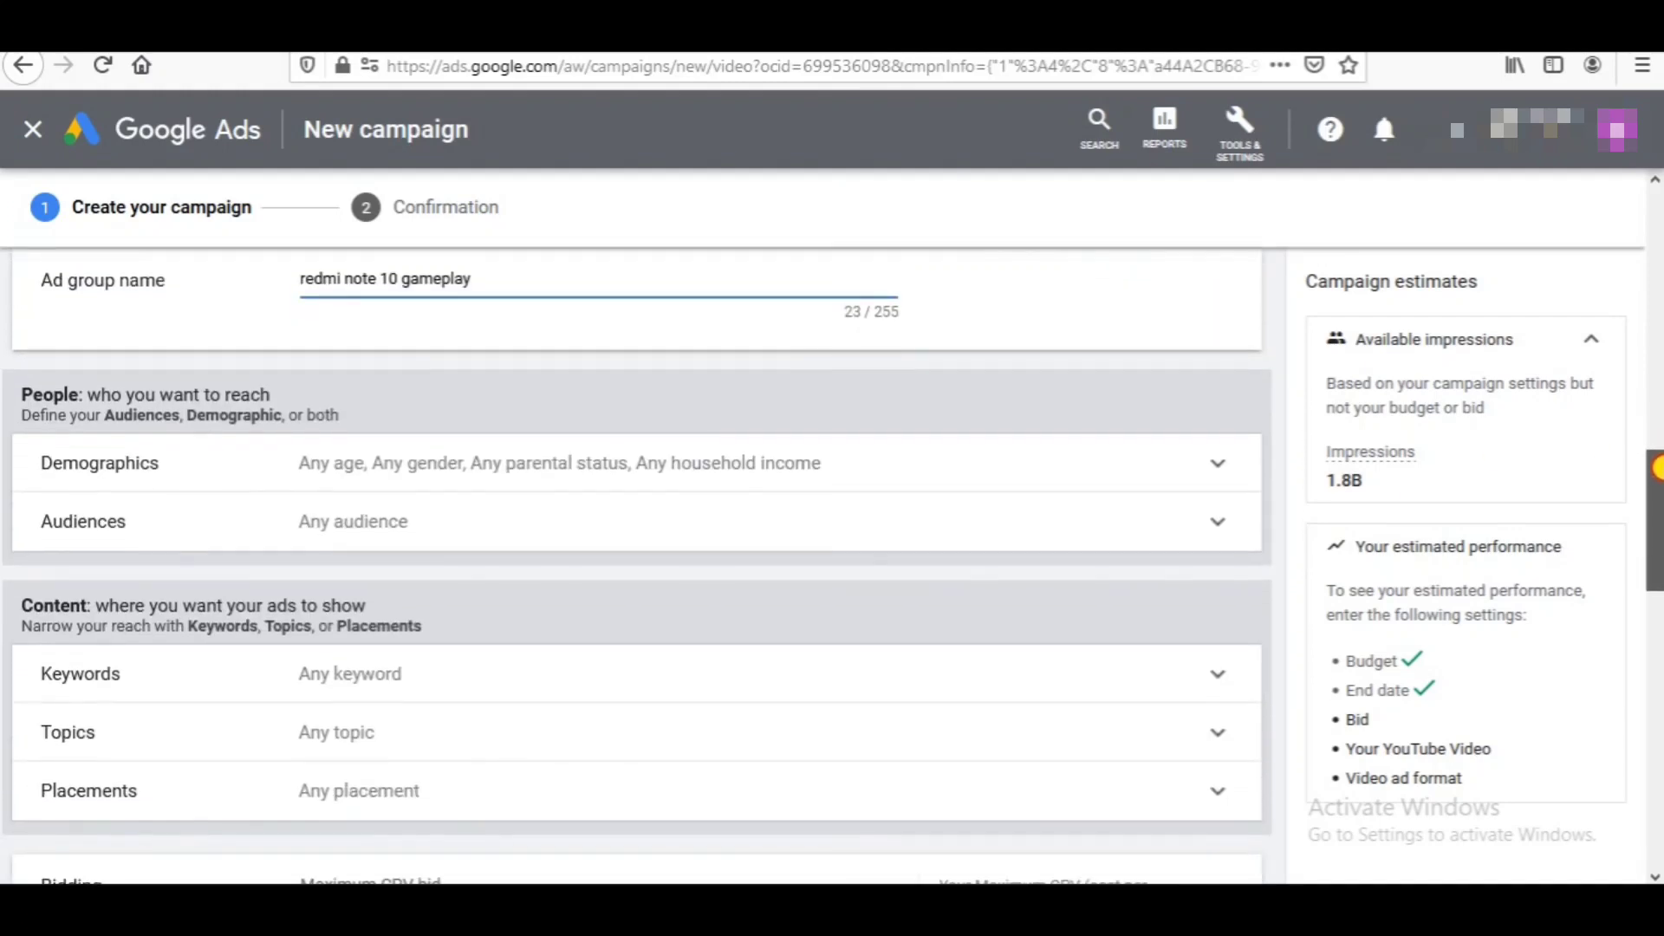
click(1216, 468)
drag(1644, 466, 1658, 469)
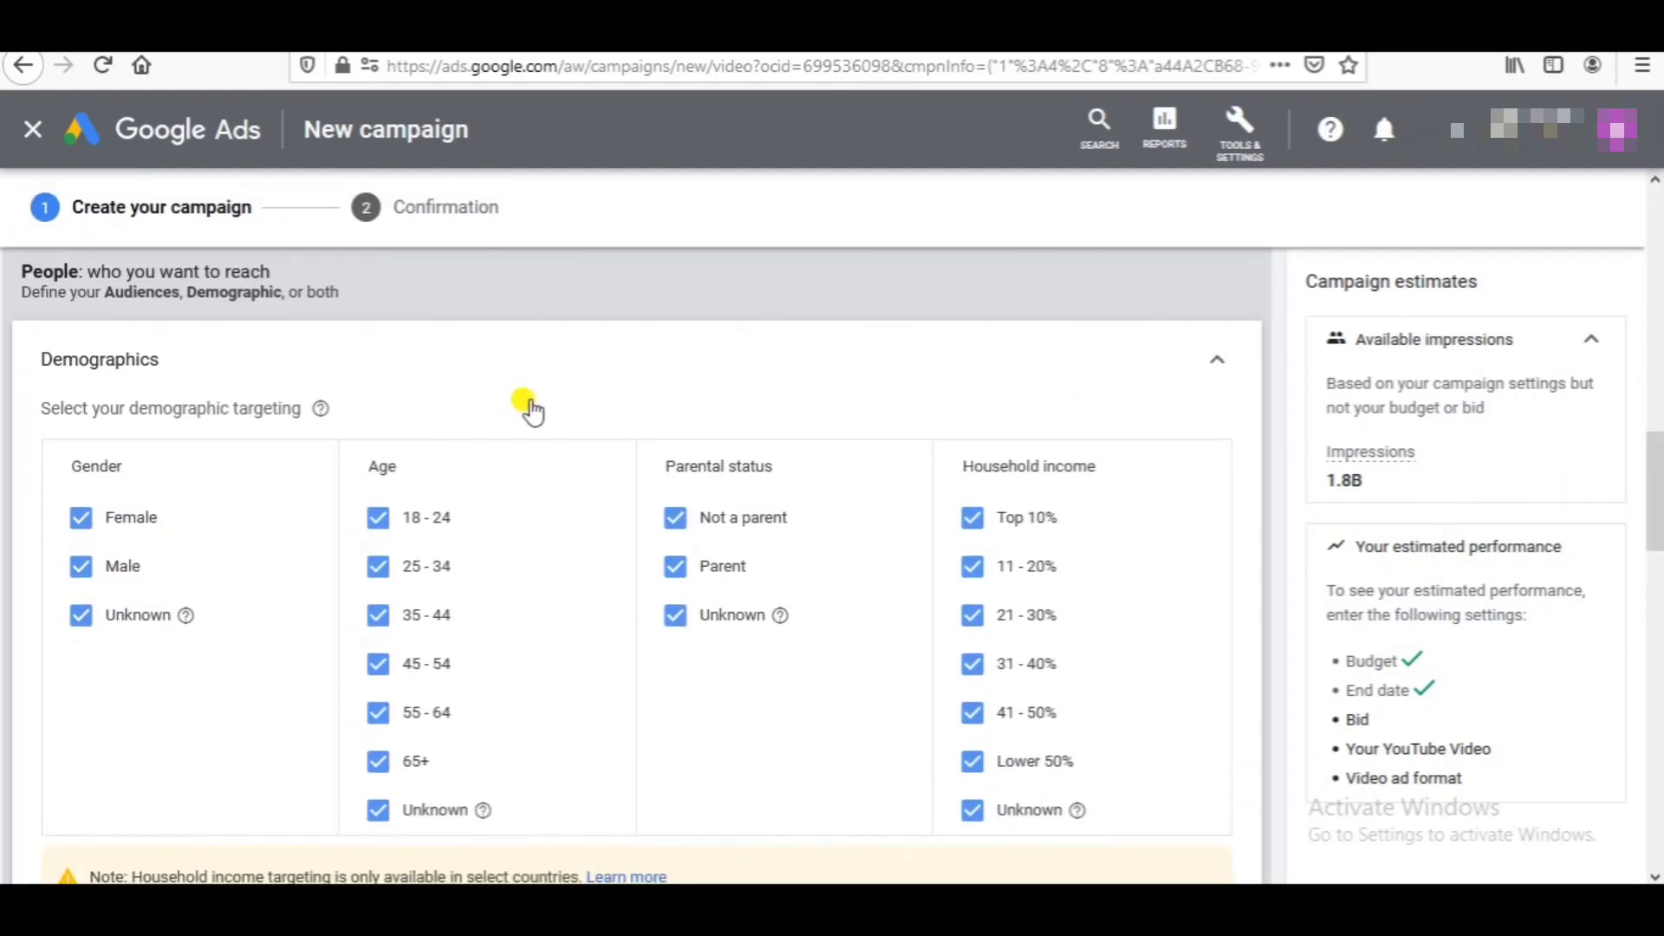
click(79, 525)
click(381, 668)
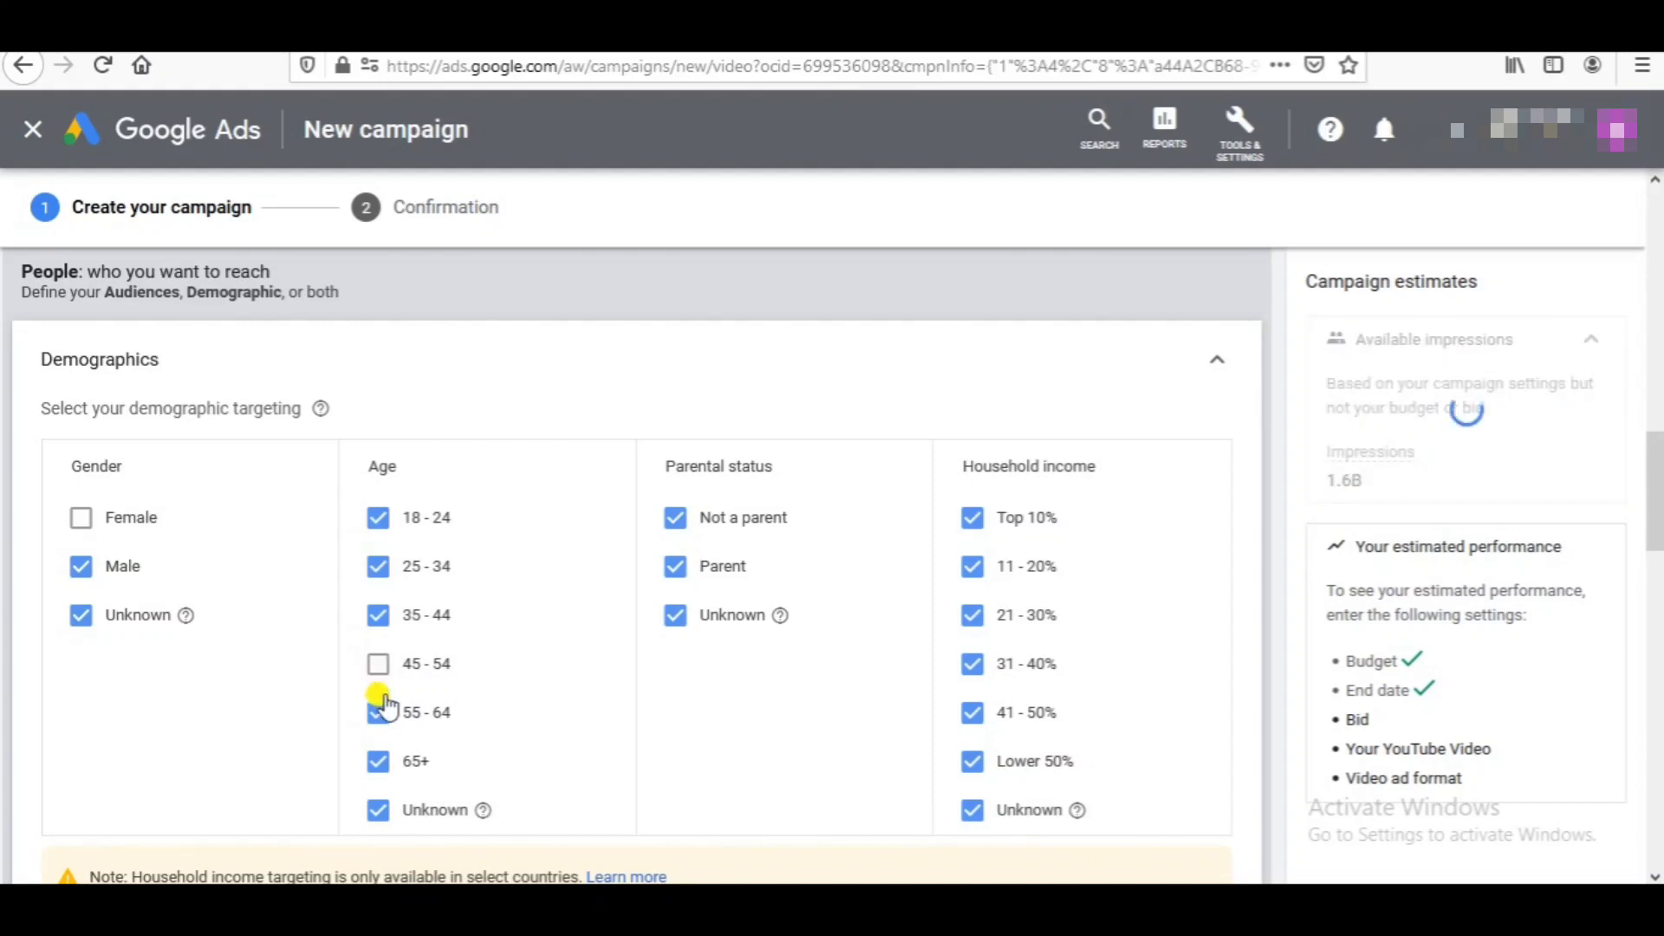
click(379, 716)
click(379, 763)
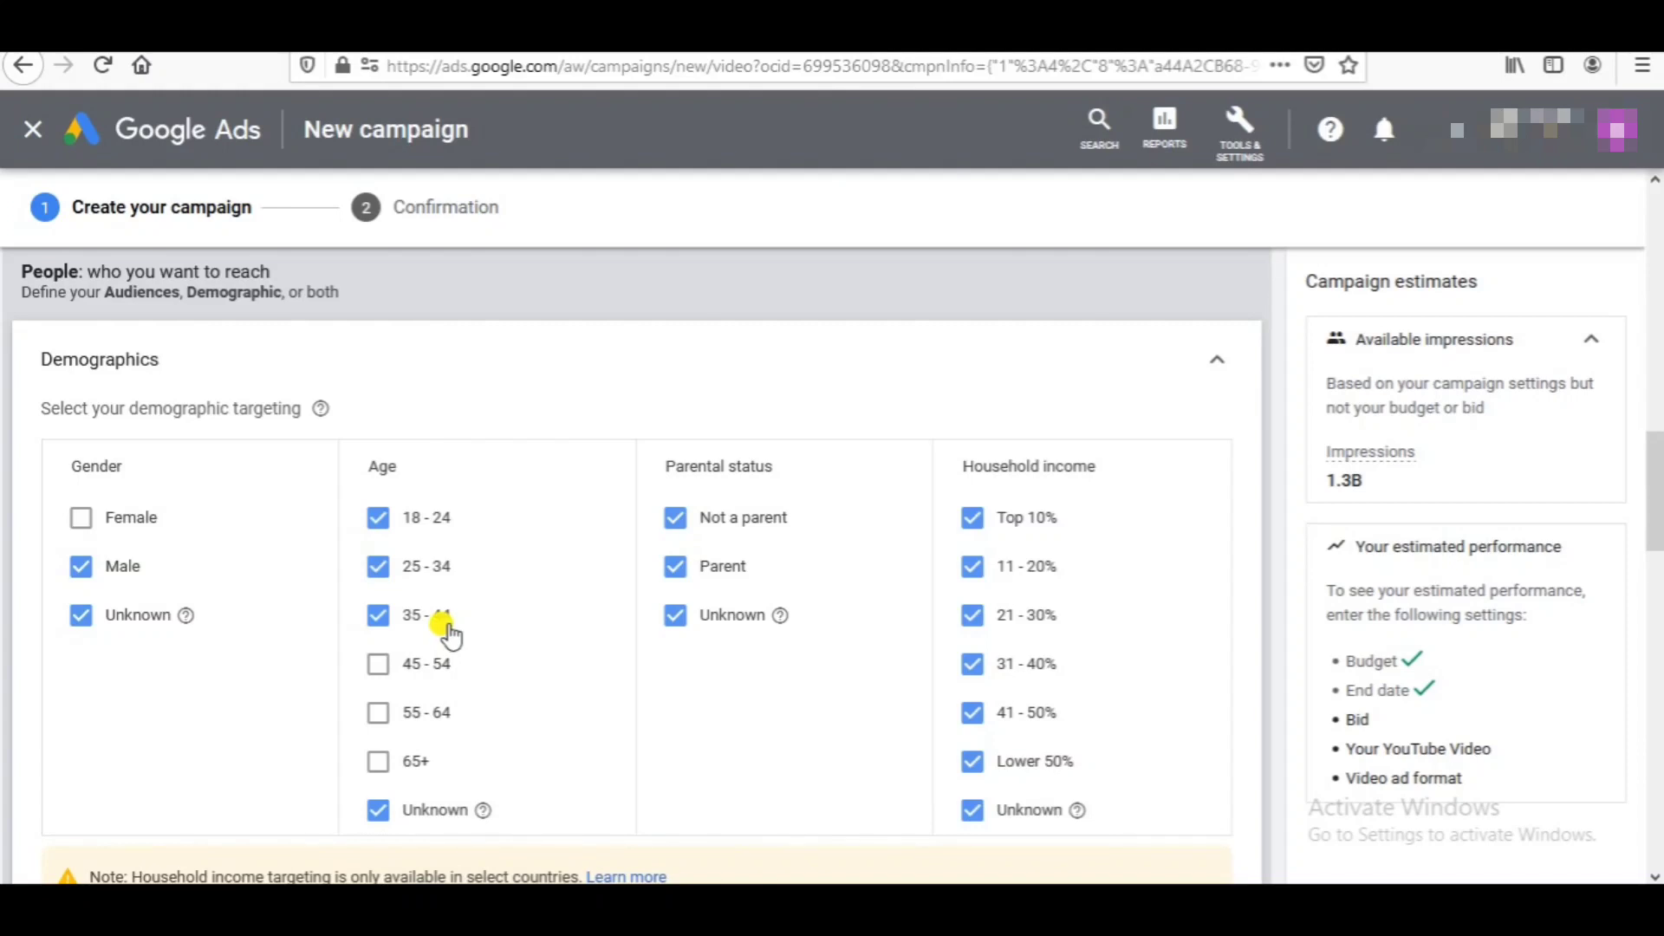
Step: Search audiences for "game", target Action Game Fans, Shooter Game Fans and Gamers, and collapse the demographics and audiences sections
click(1217, 359)
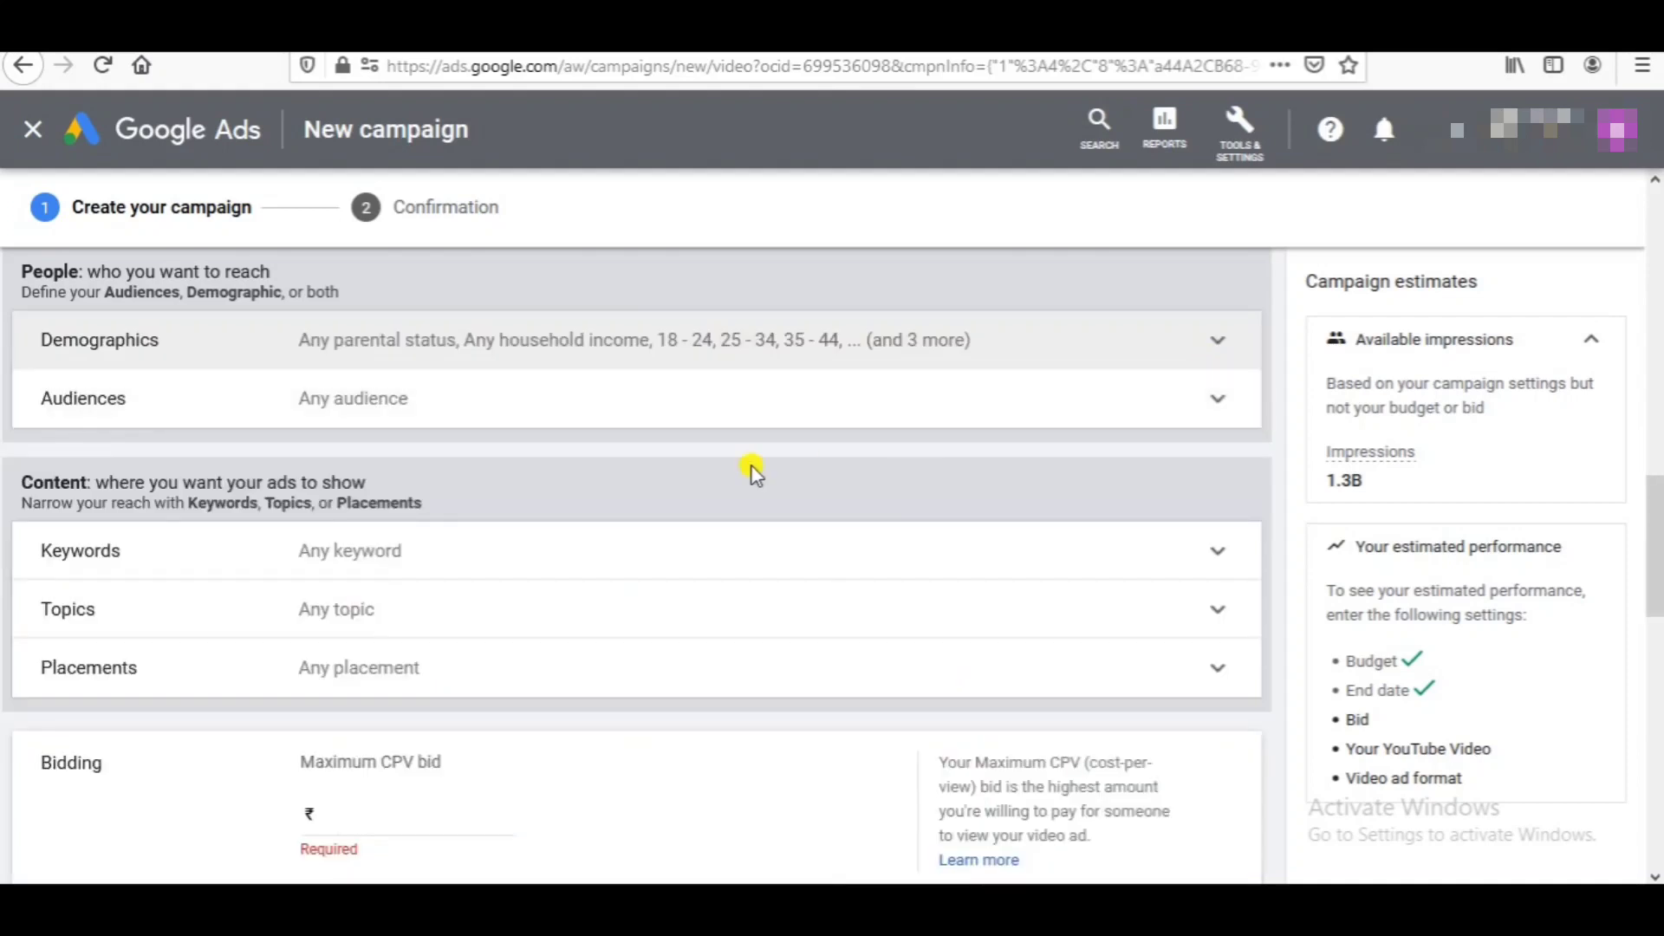
click(1212, 418)
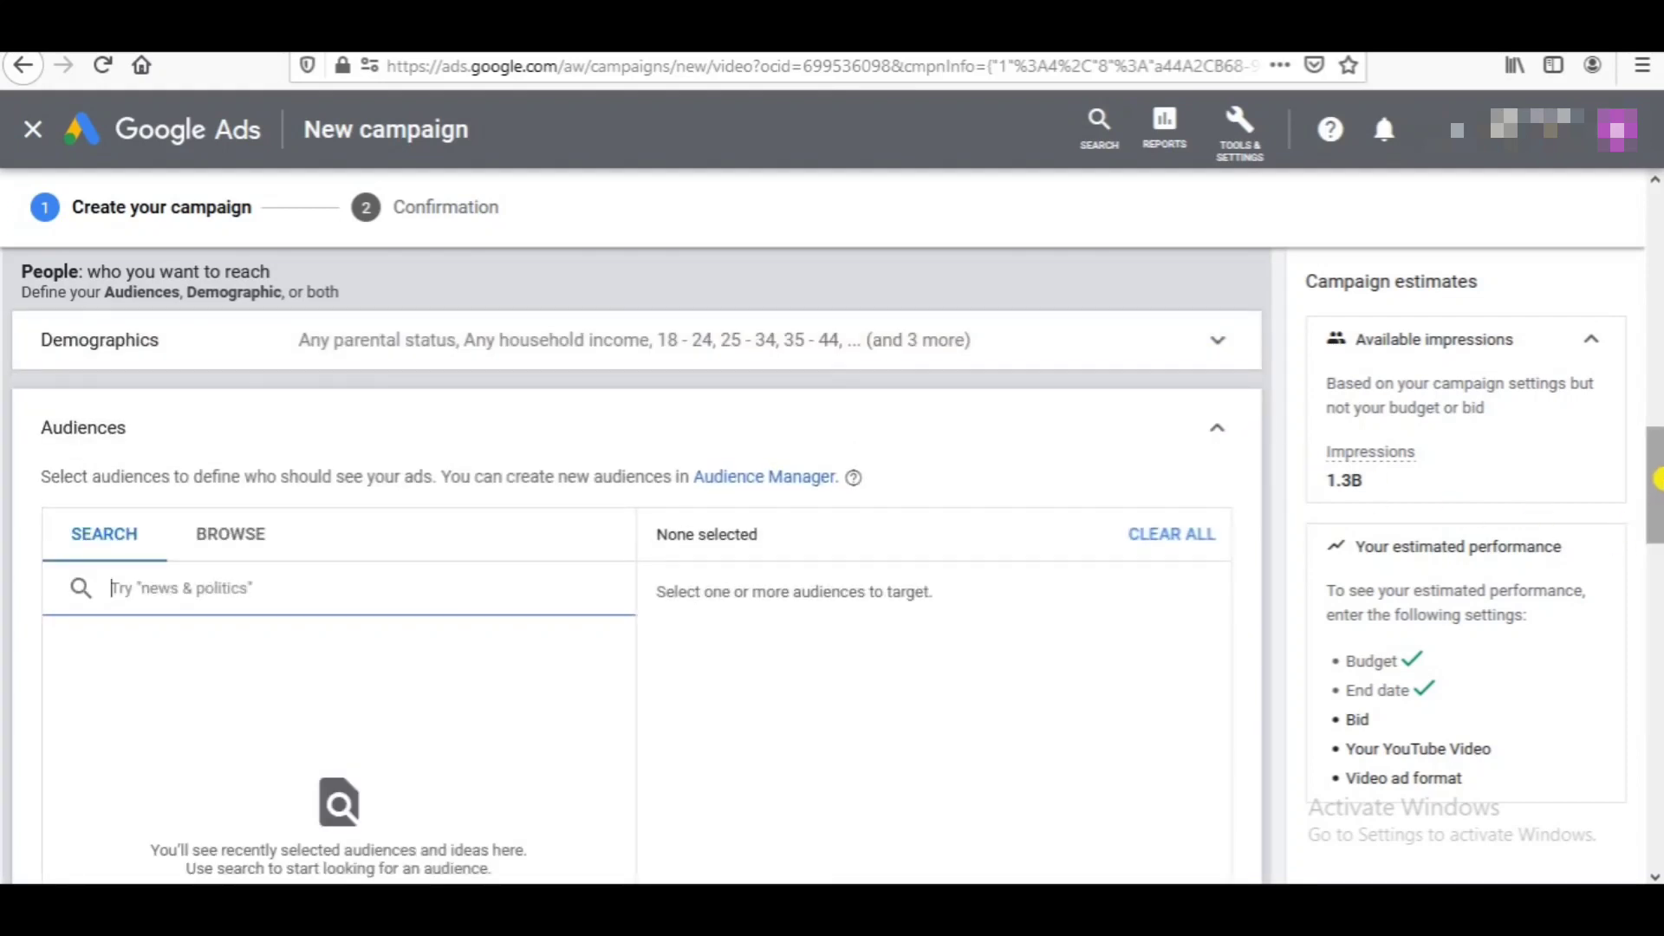
scroll(1651, 486, down, 1)
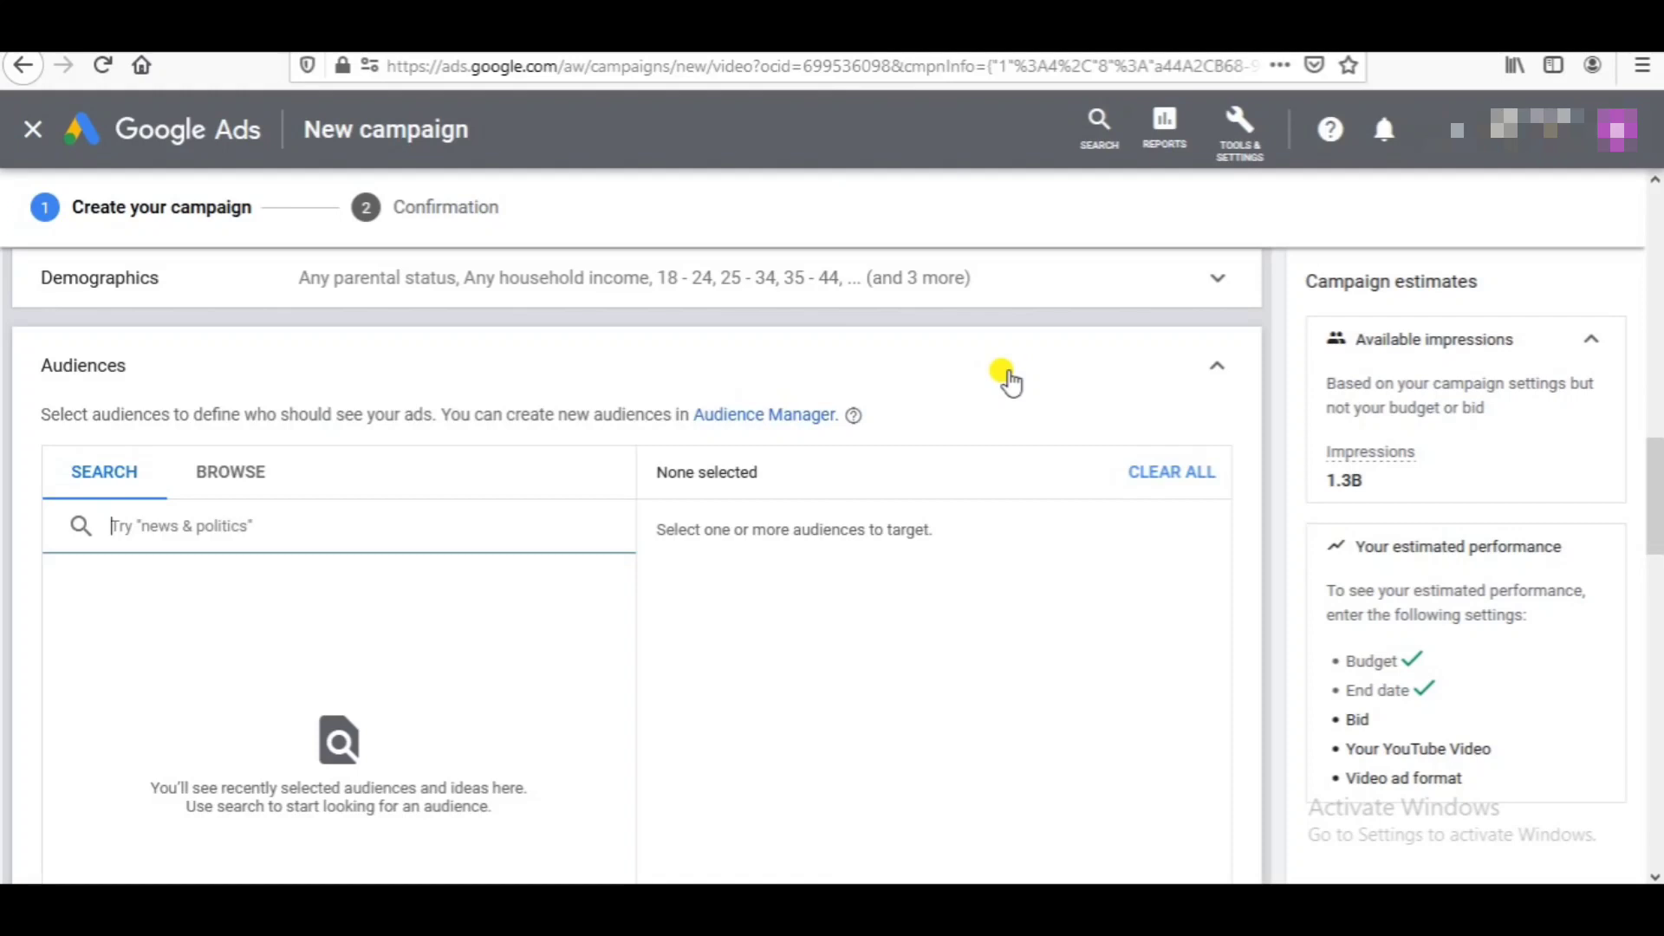
text(game)
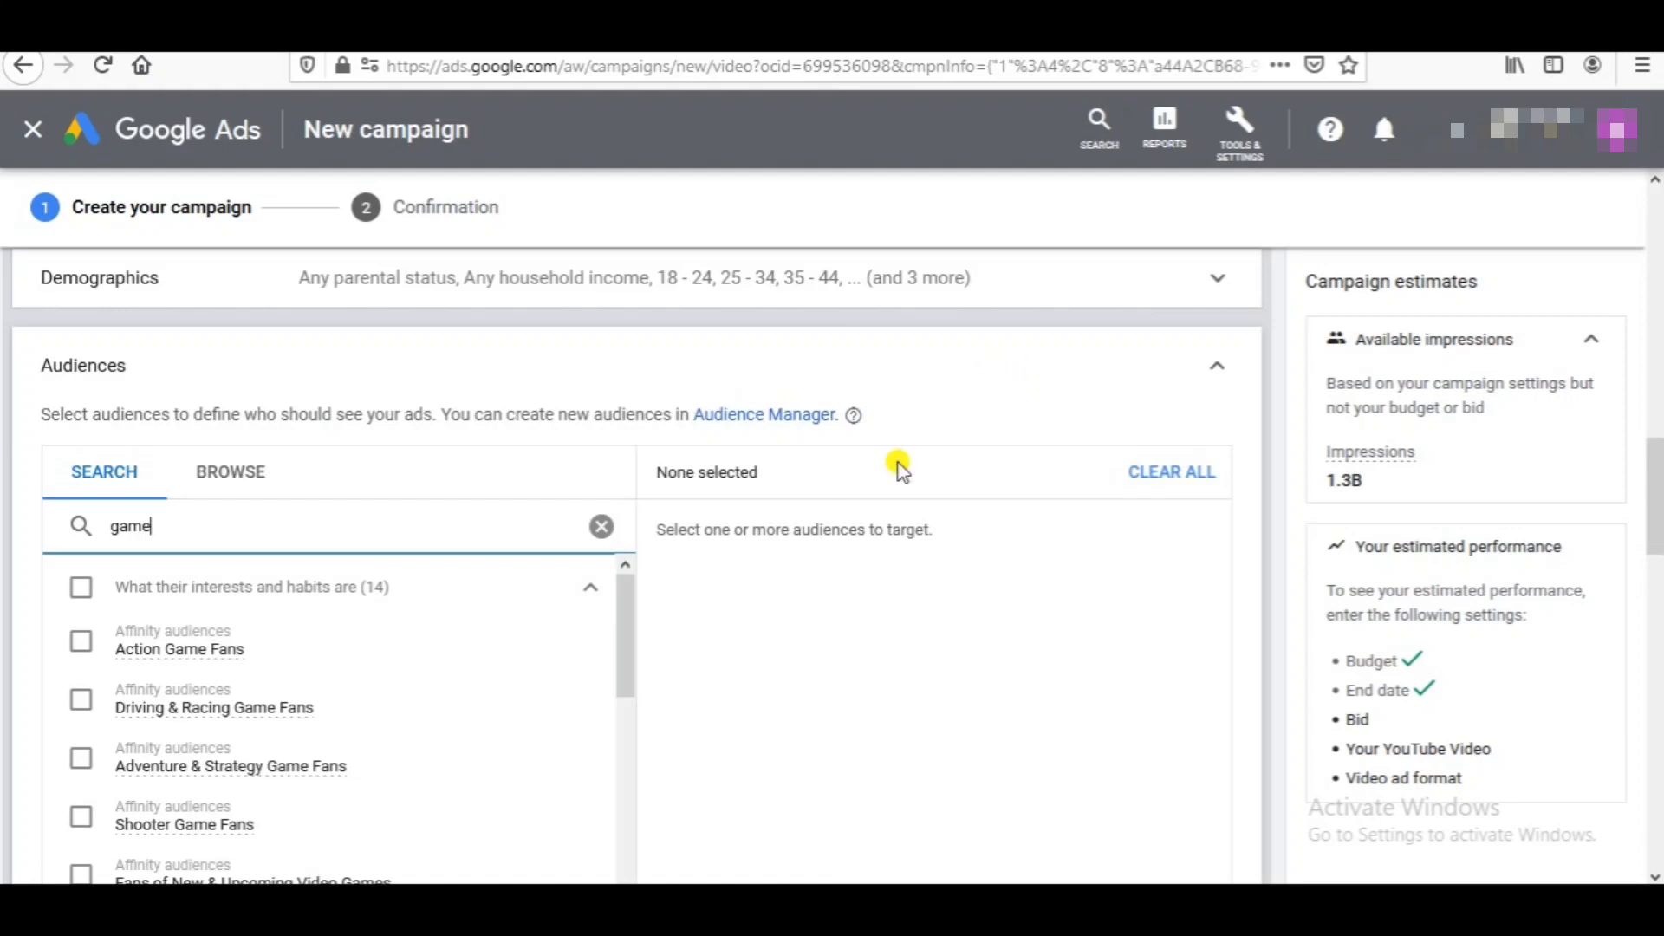
click(73, 646)
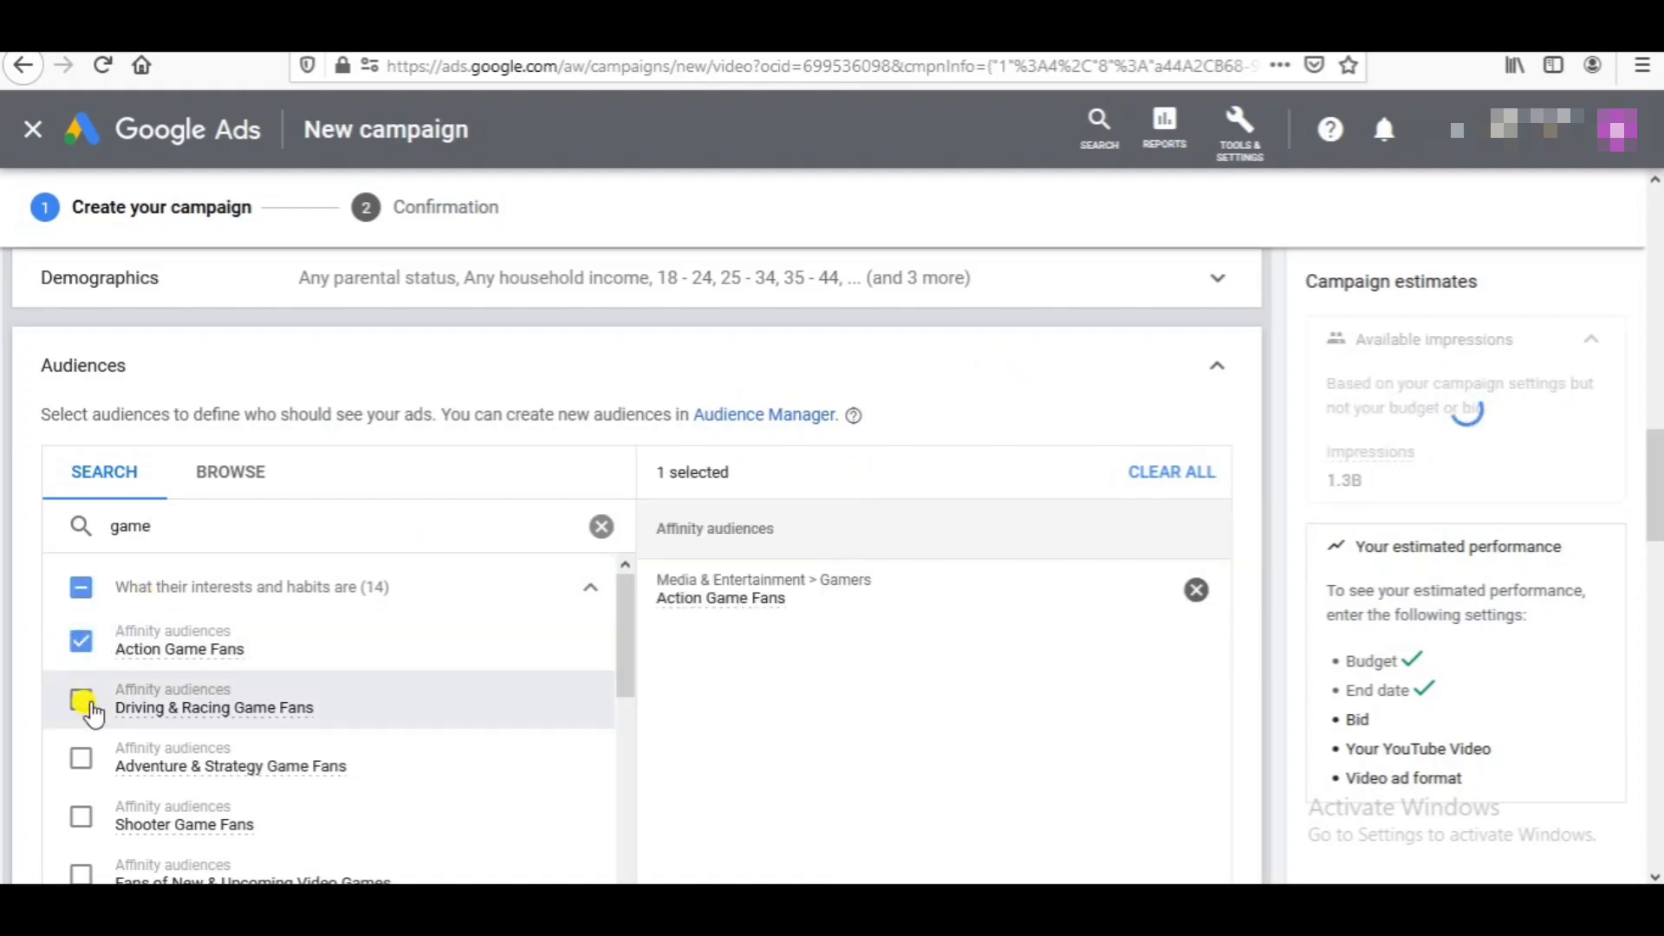
click(81, 819)
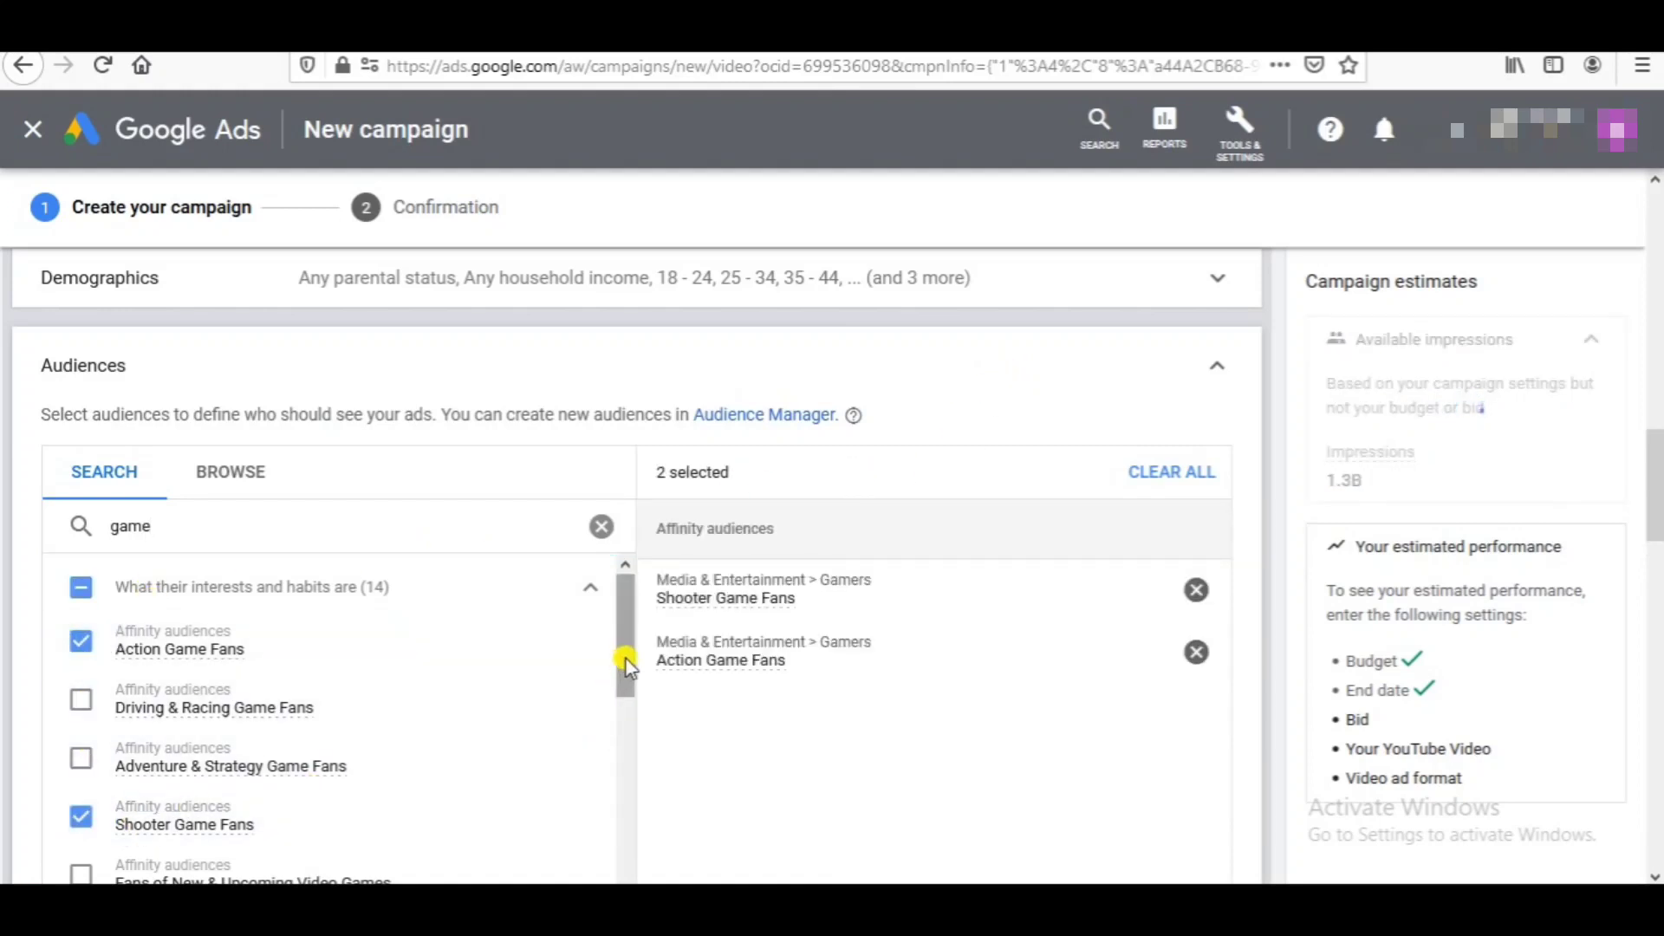
drag(624, 661, 619, 789)
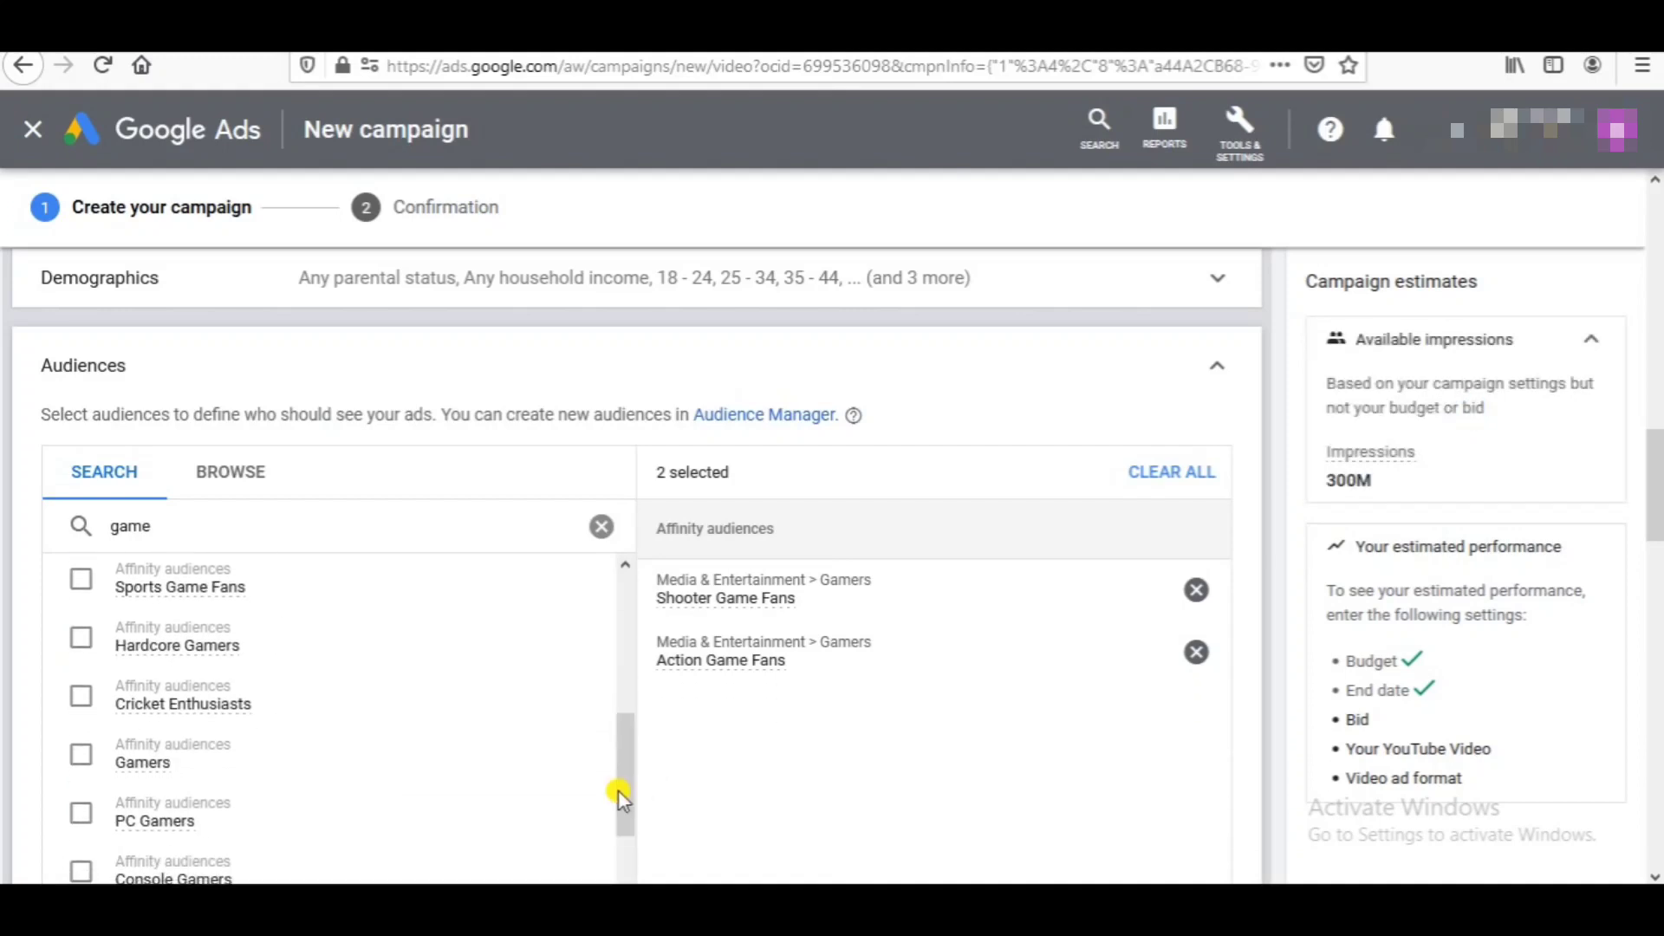
click(81, 760)
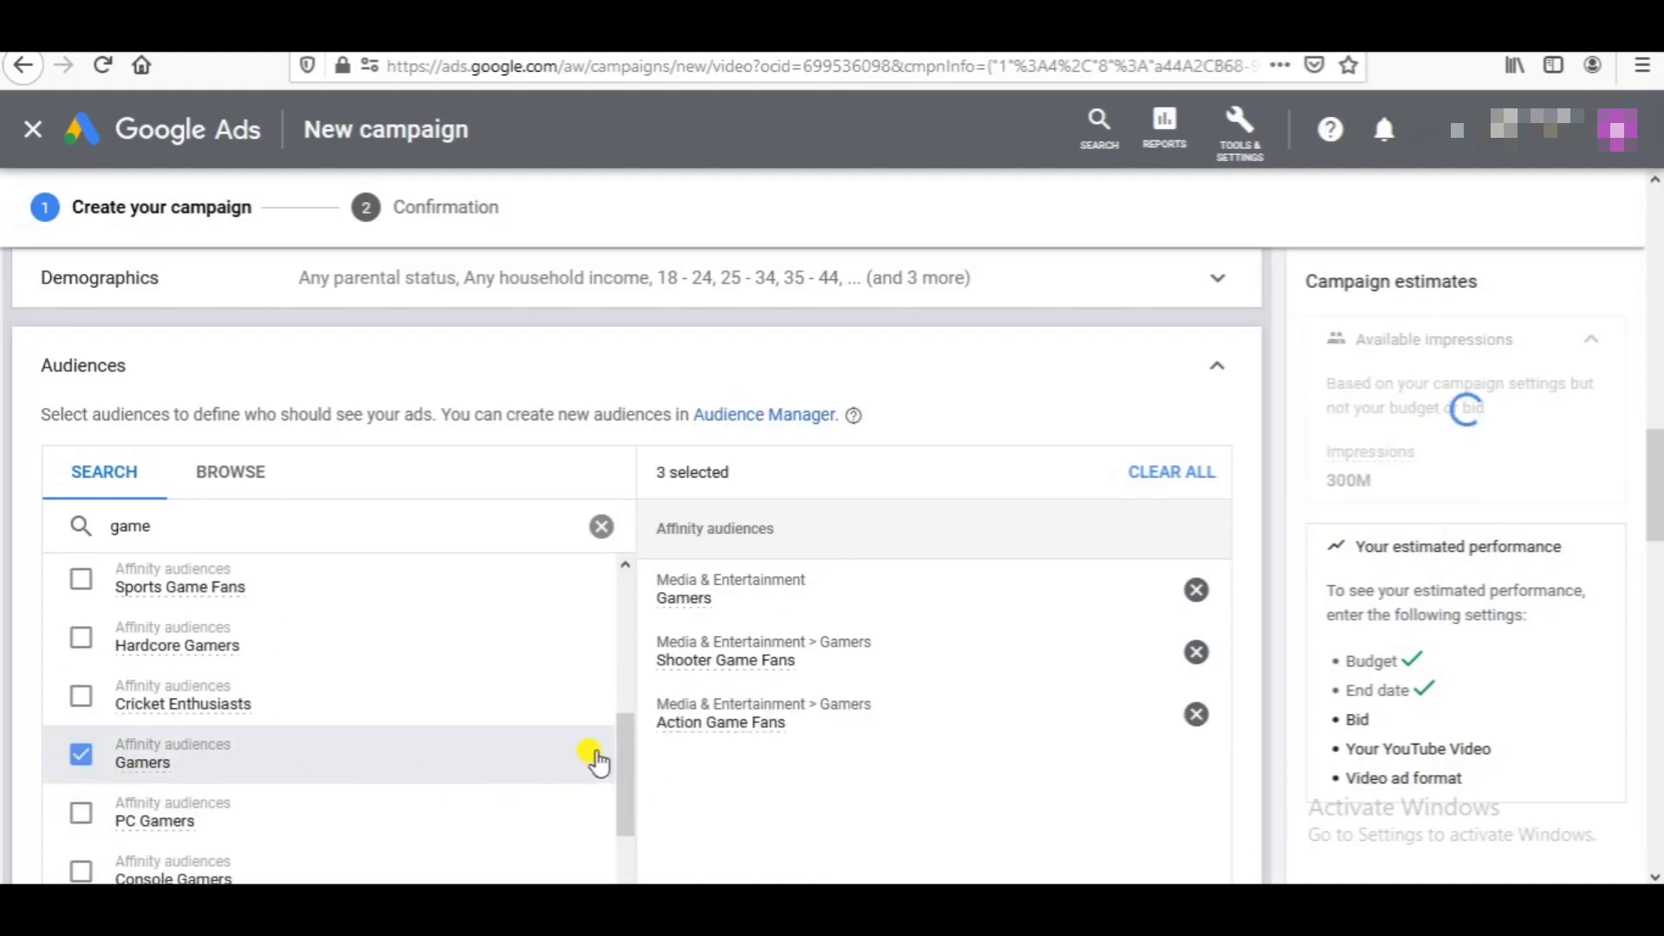
drag(624, 759, 632, 564)
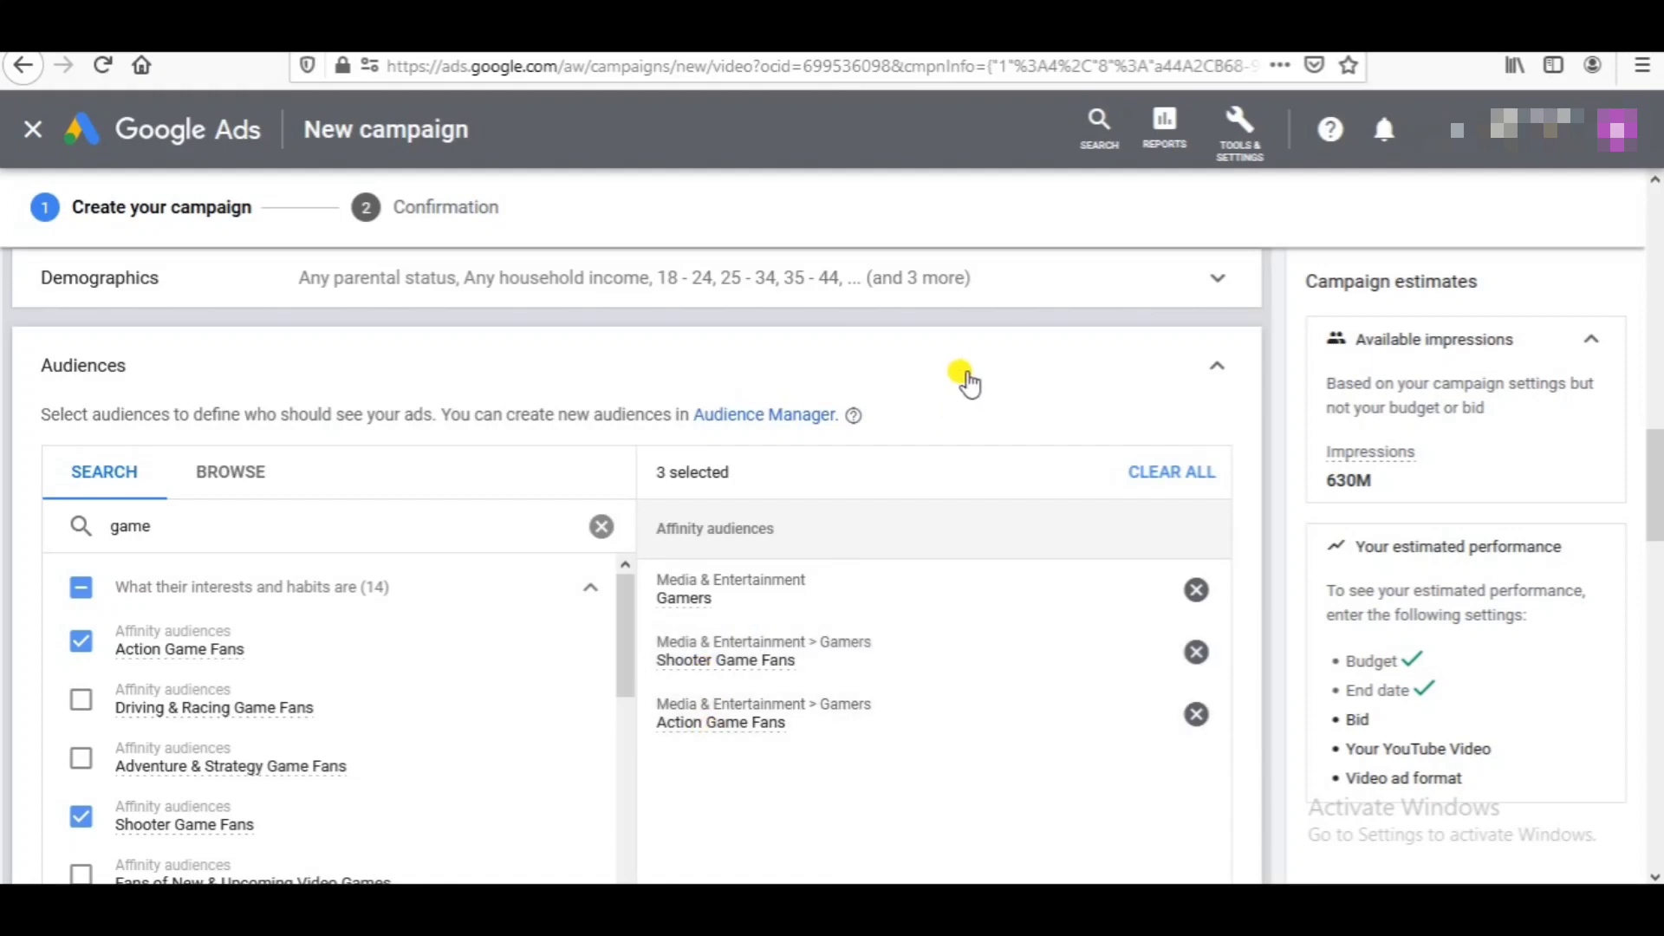
click(601, 526)
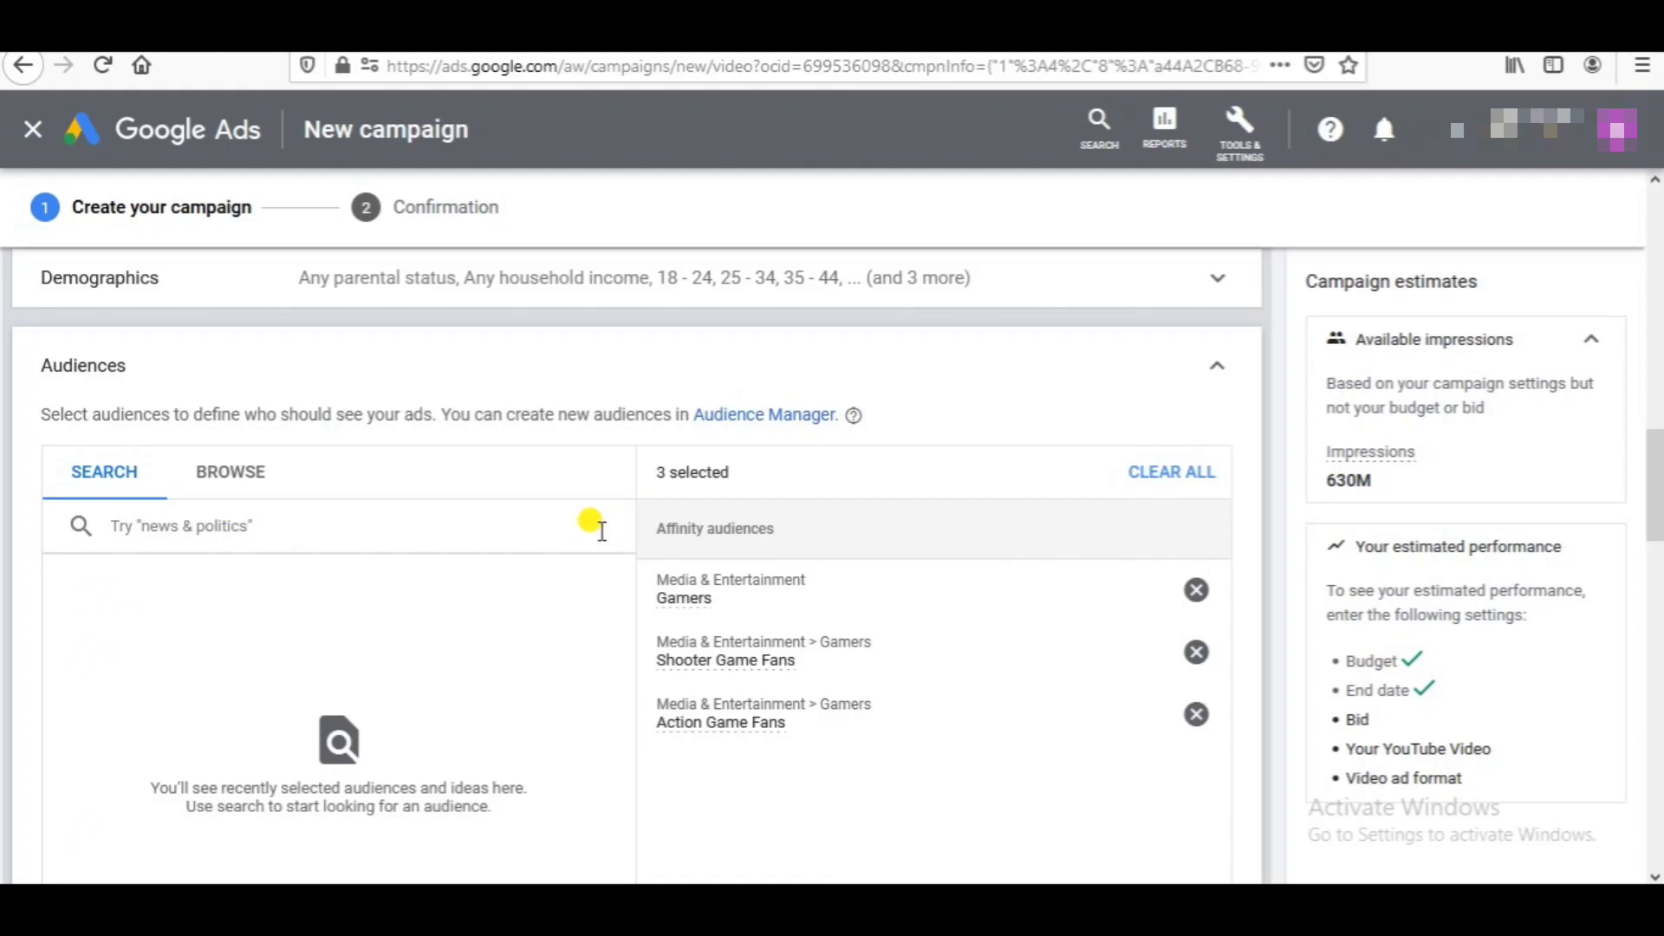
click(953, 401)
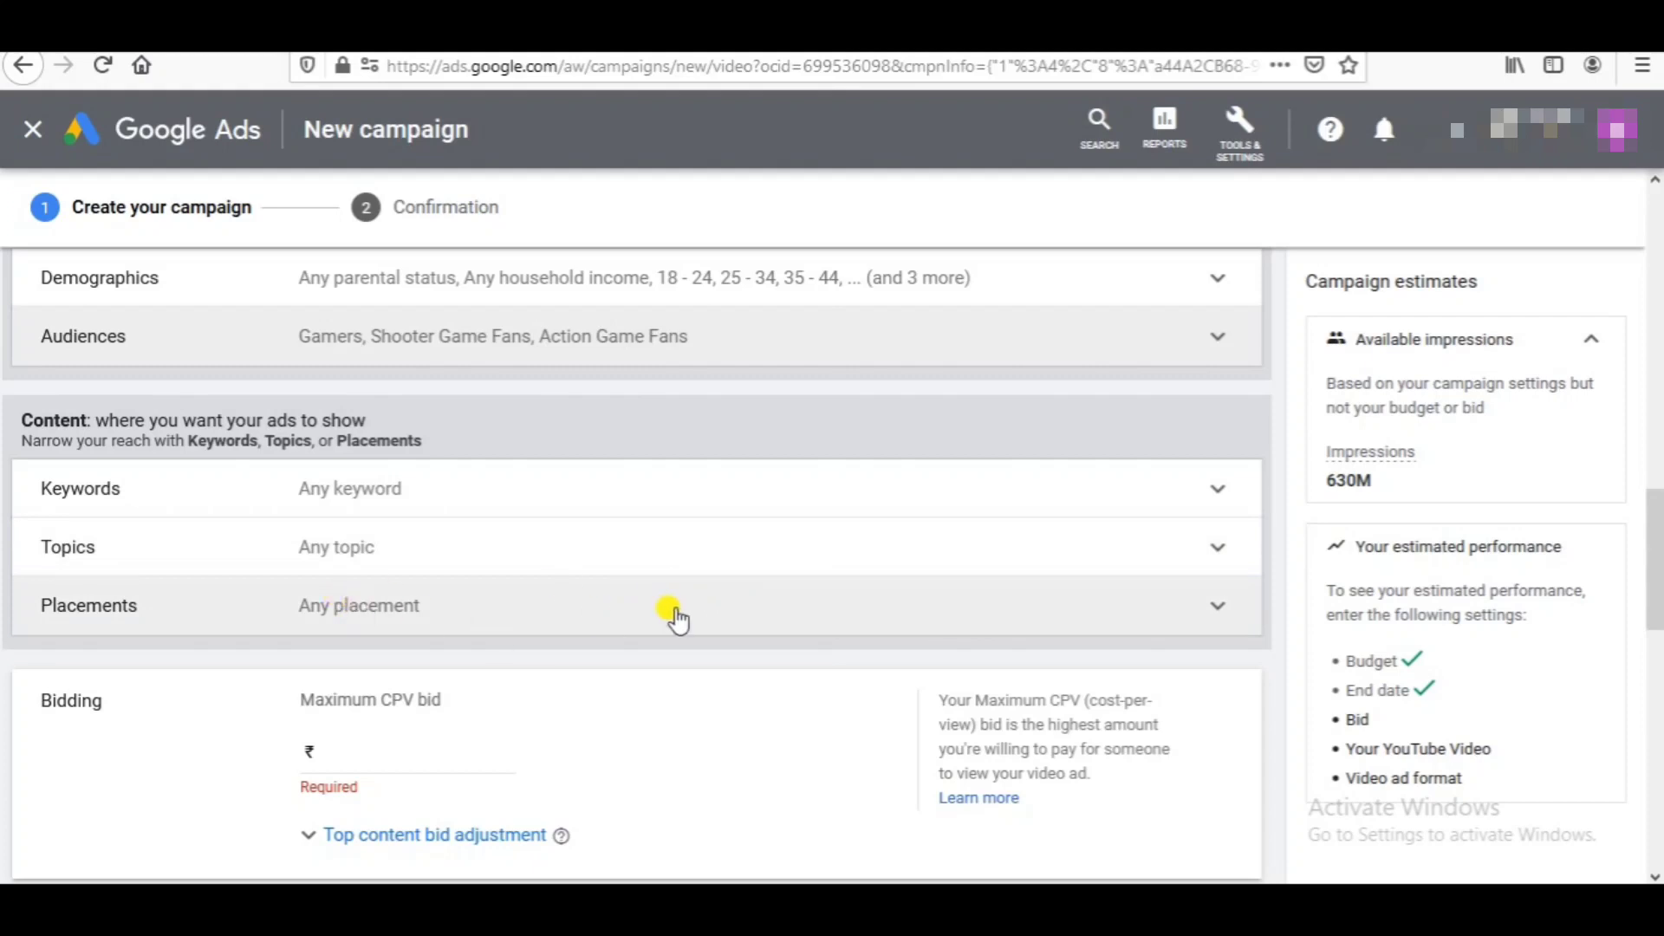
Step: Set the ad group's maximum CPV bid to ₹0.60
drag(1656, 559, 1657, 601)
click(469, 534)
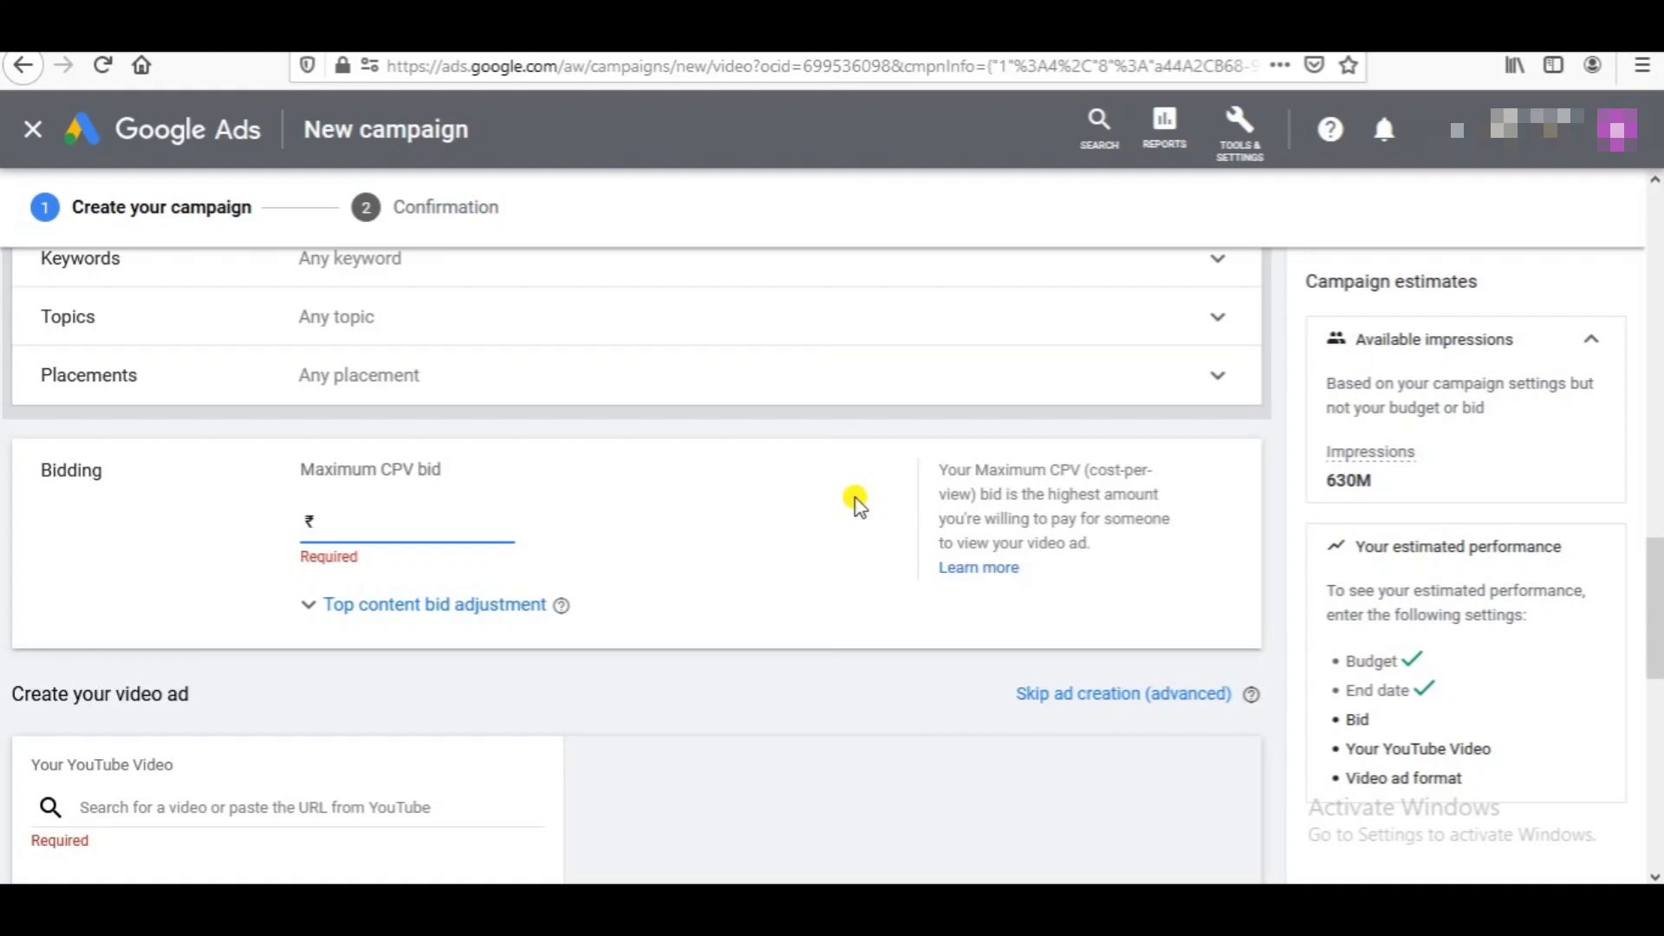
text(0.60)
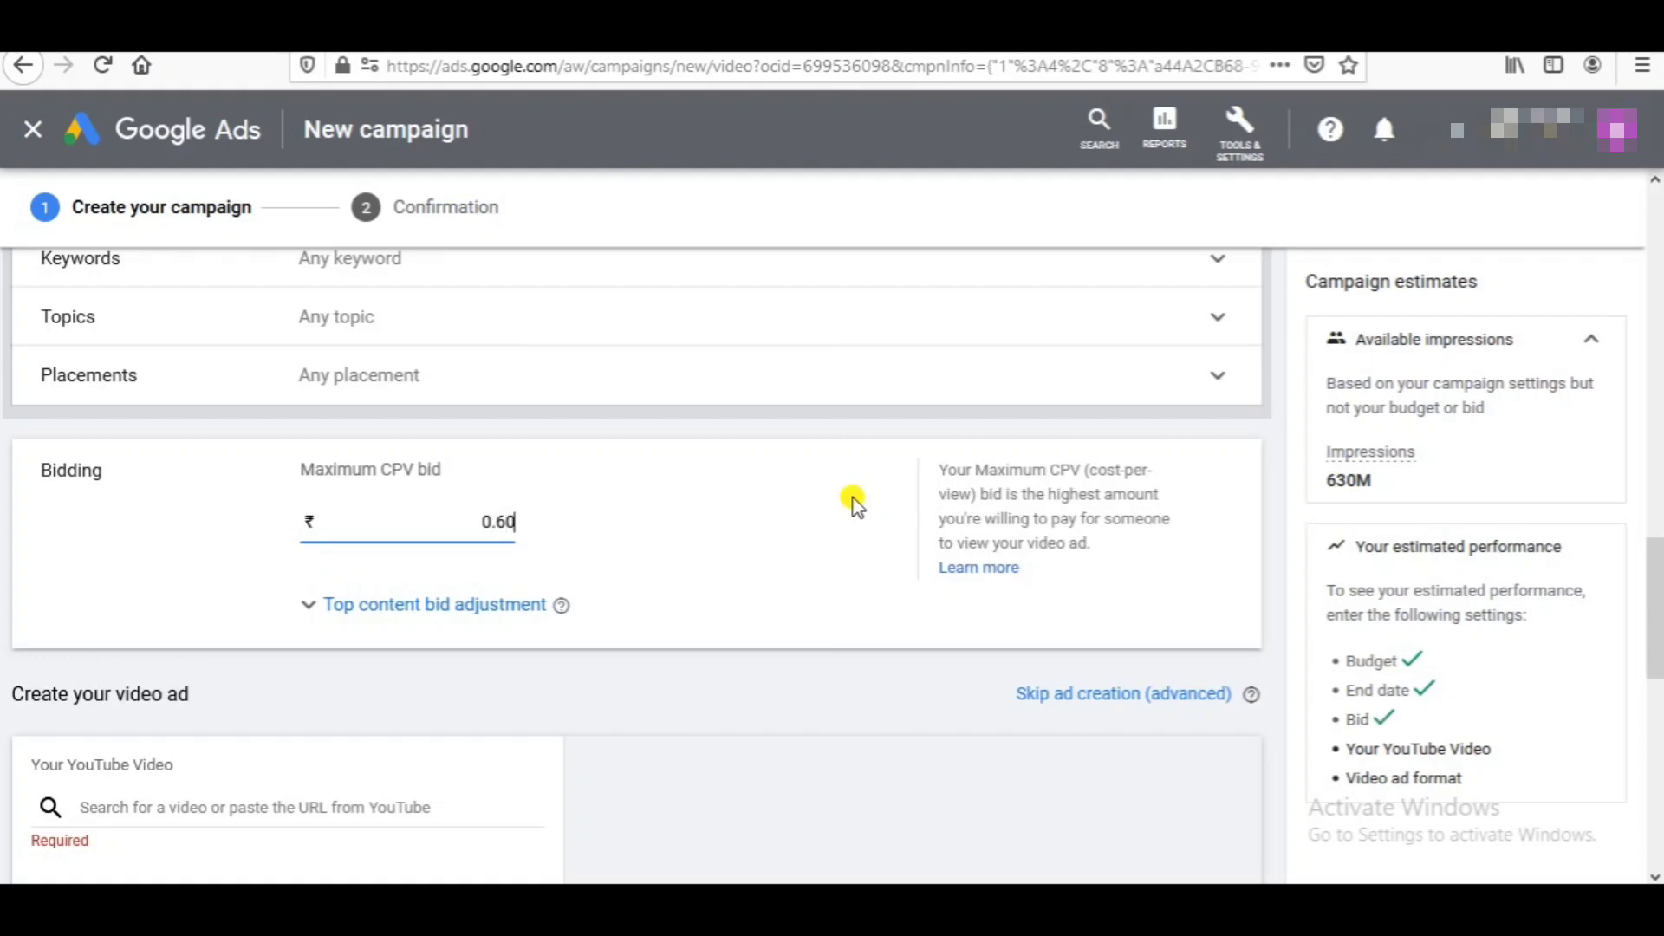
click(792, 540)
Step: Copy the share link of the redmi note 10 gameplay video on YouTube and use it as the campaign's ad video
drag(1654, 607, 1654, 672)
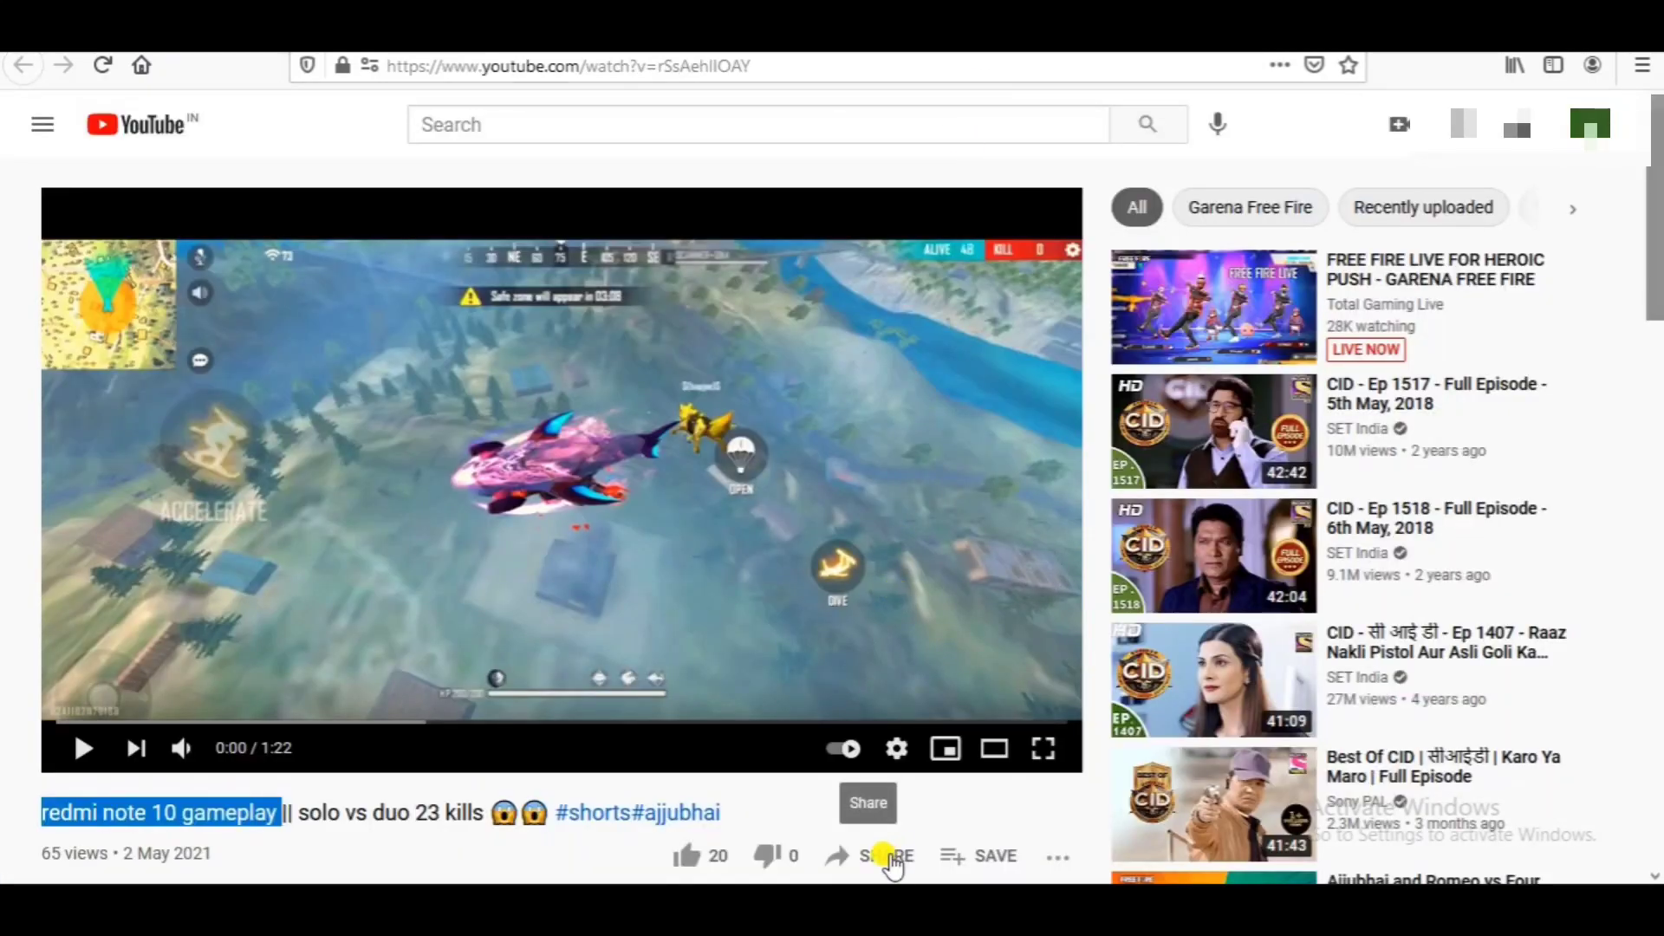
click(888, 856)
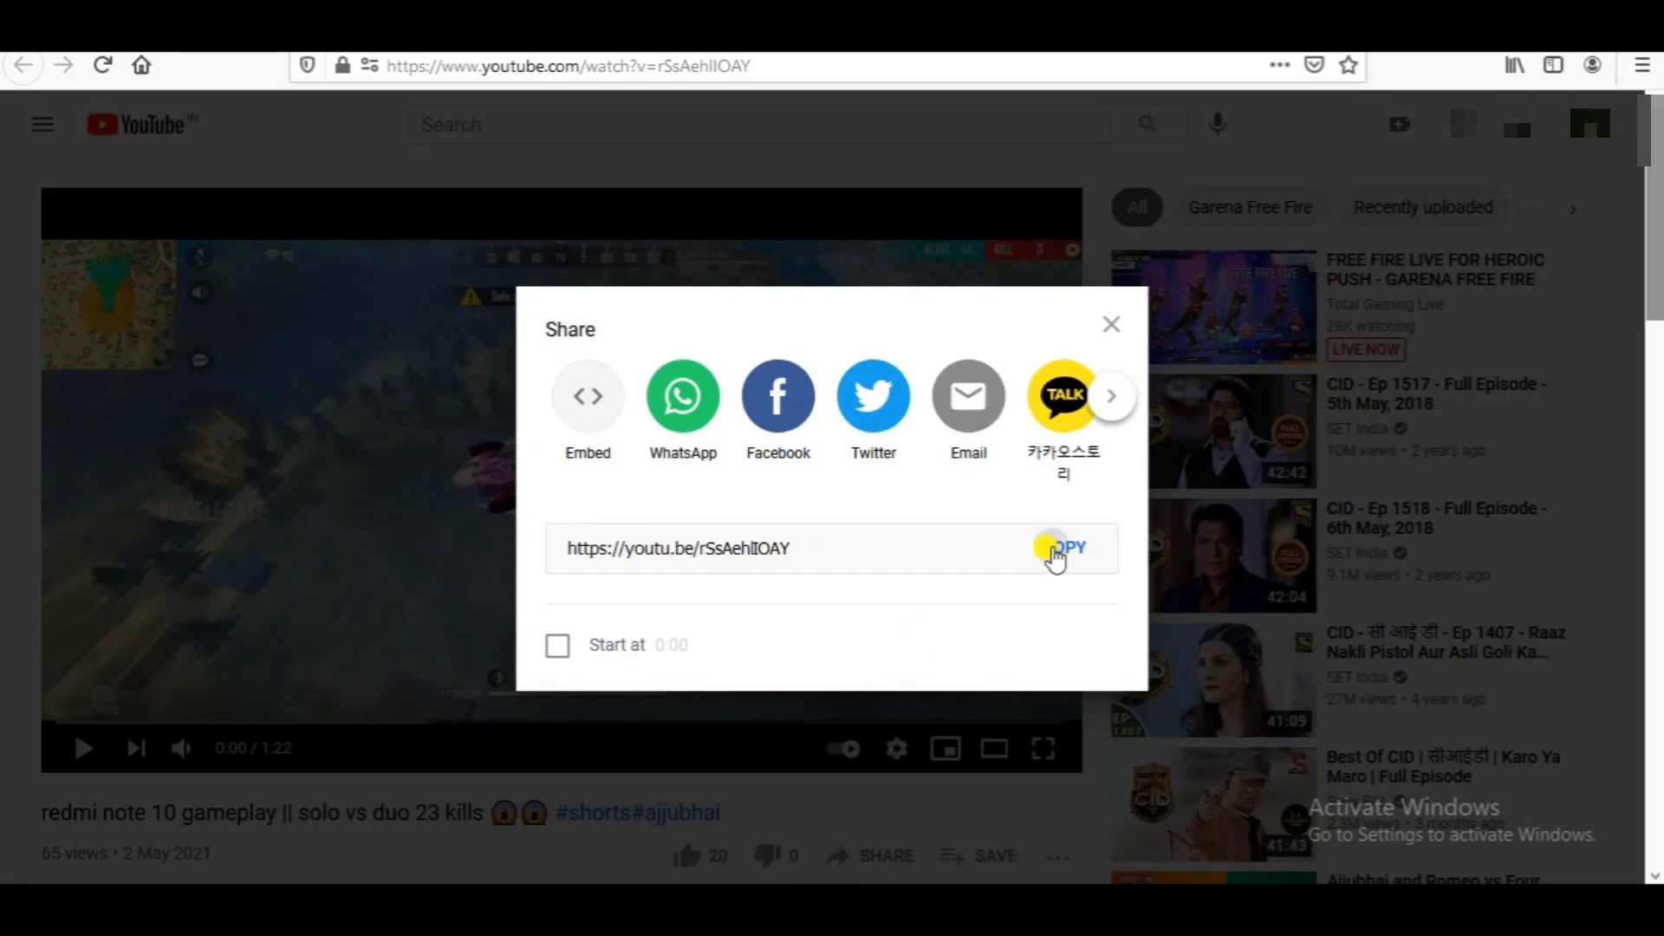
click(1053, 555)
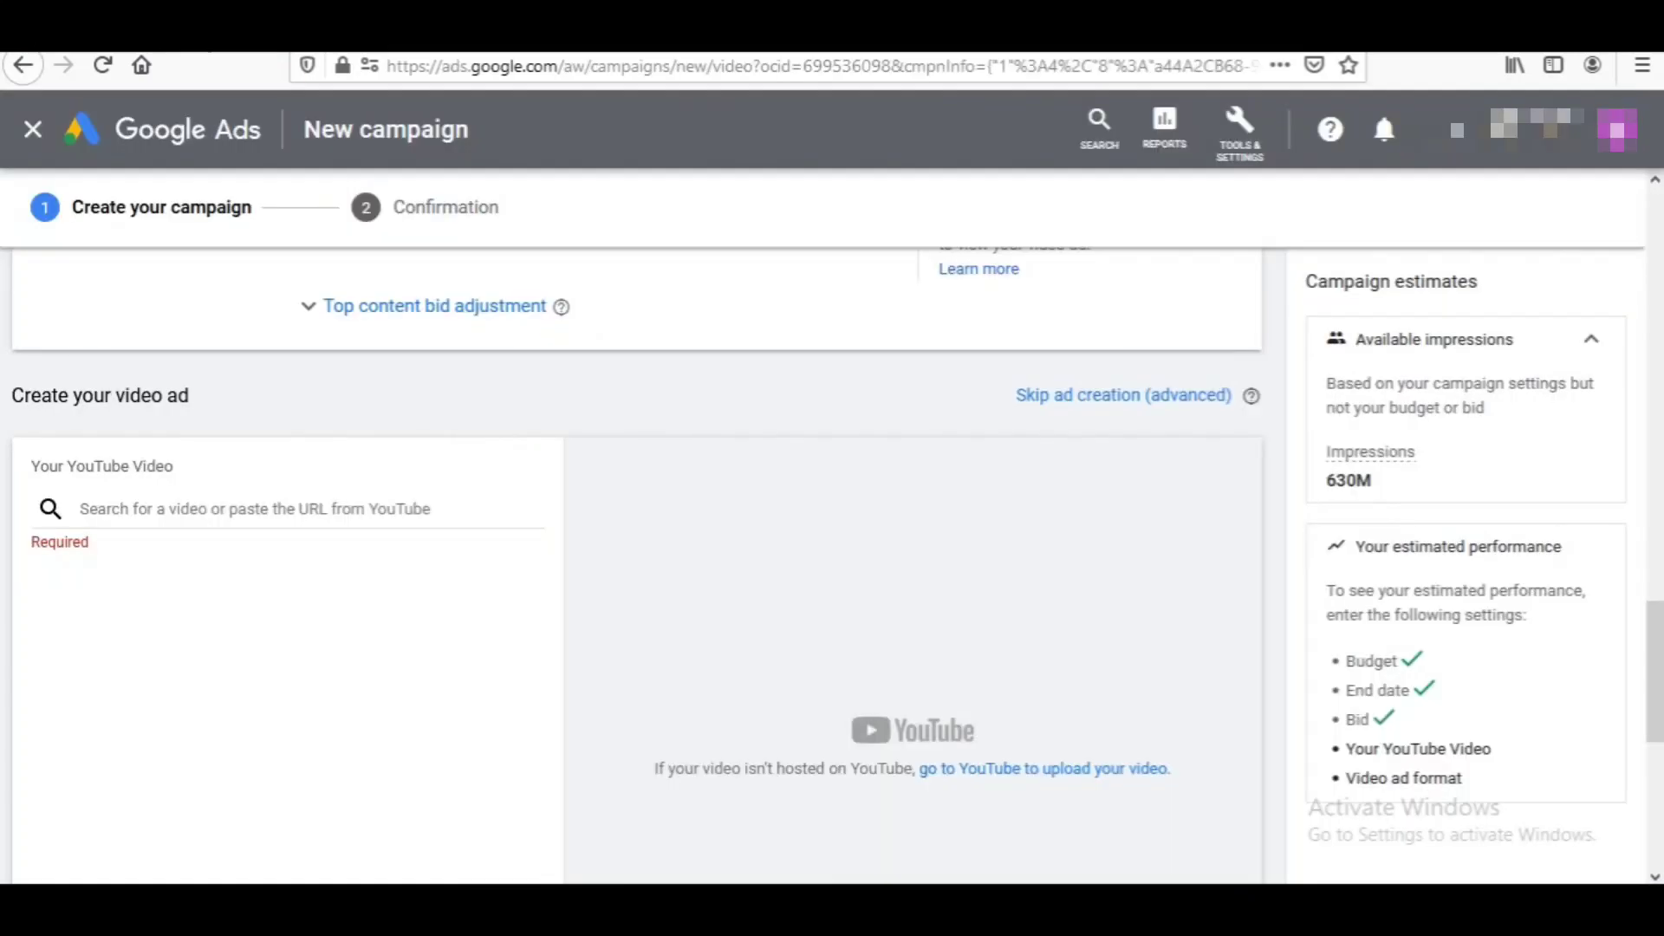
click(354, 510)
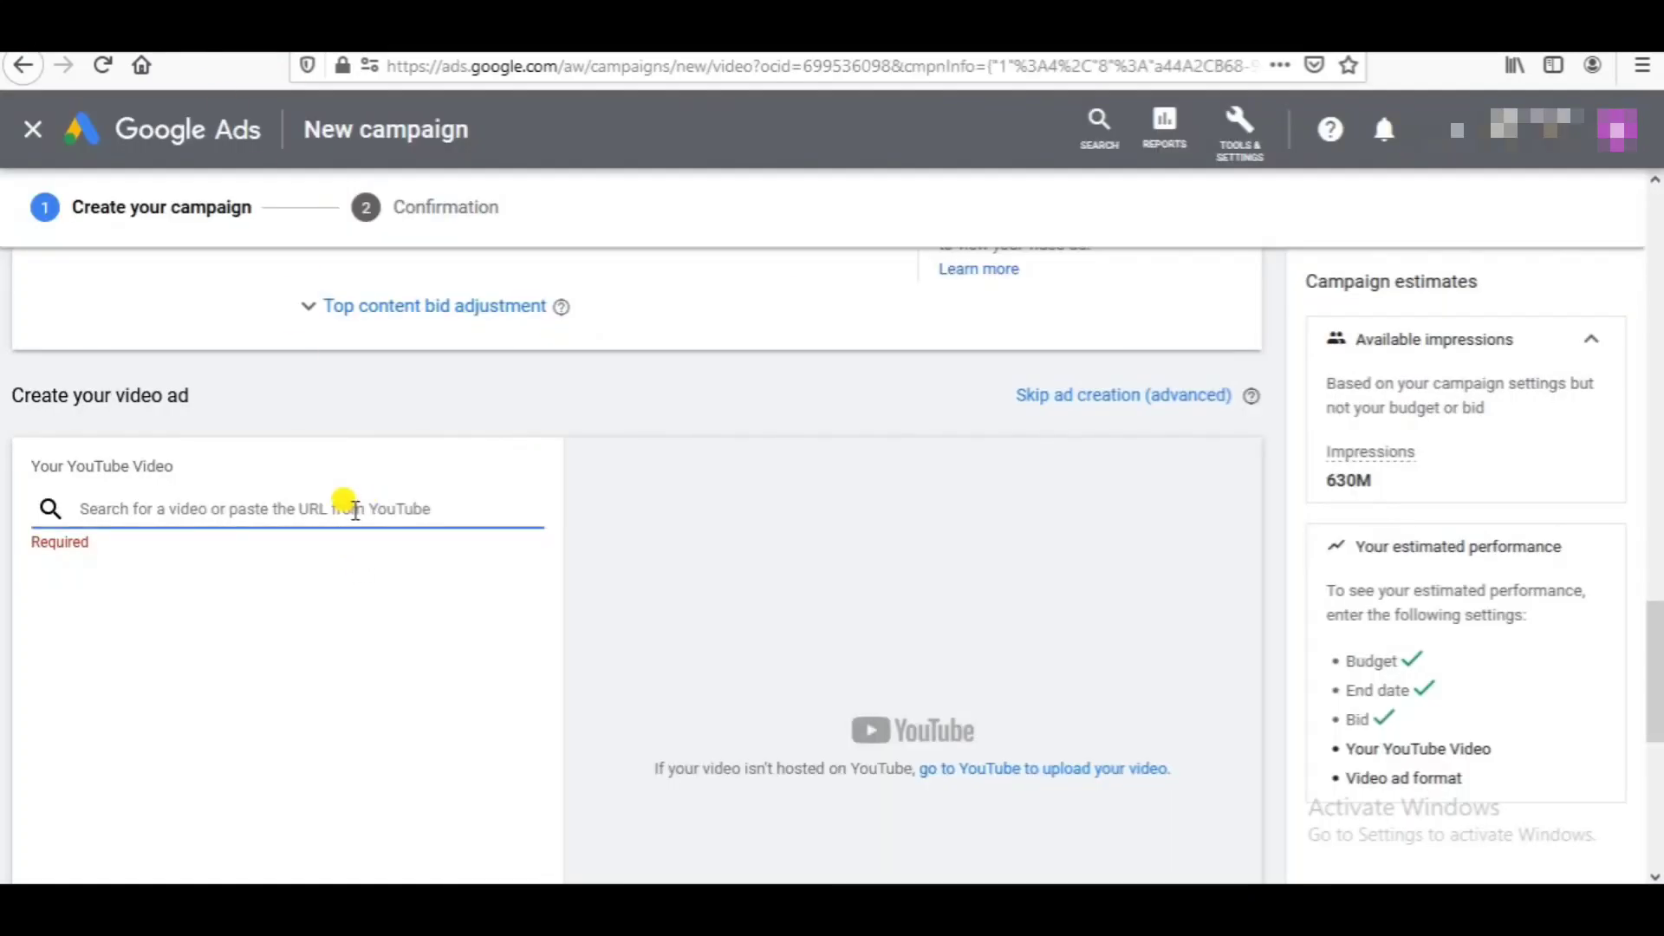
key(ctrl+v)
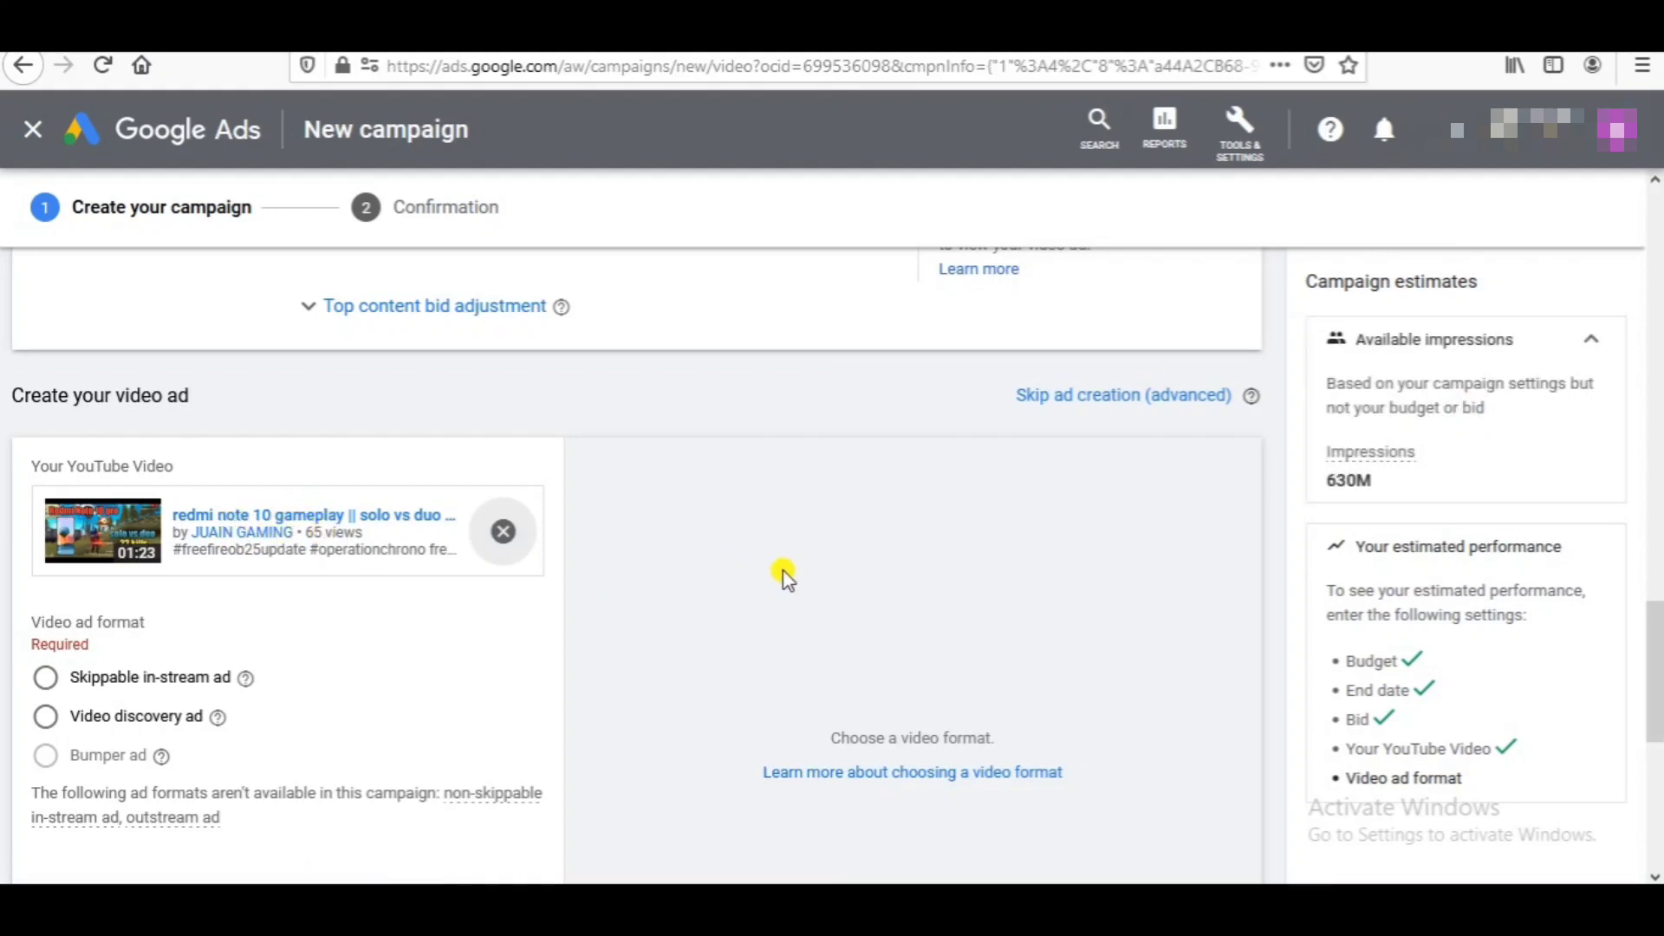
Step: Set the video ad format to Video discovery ad and preview it as a YouTube related ad and a search ad
scroll(1651, 694, down, 3)
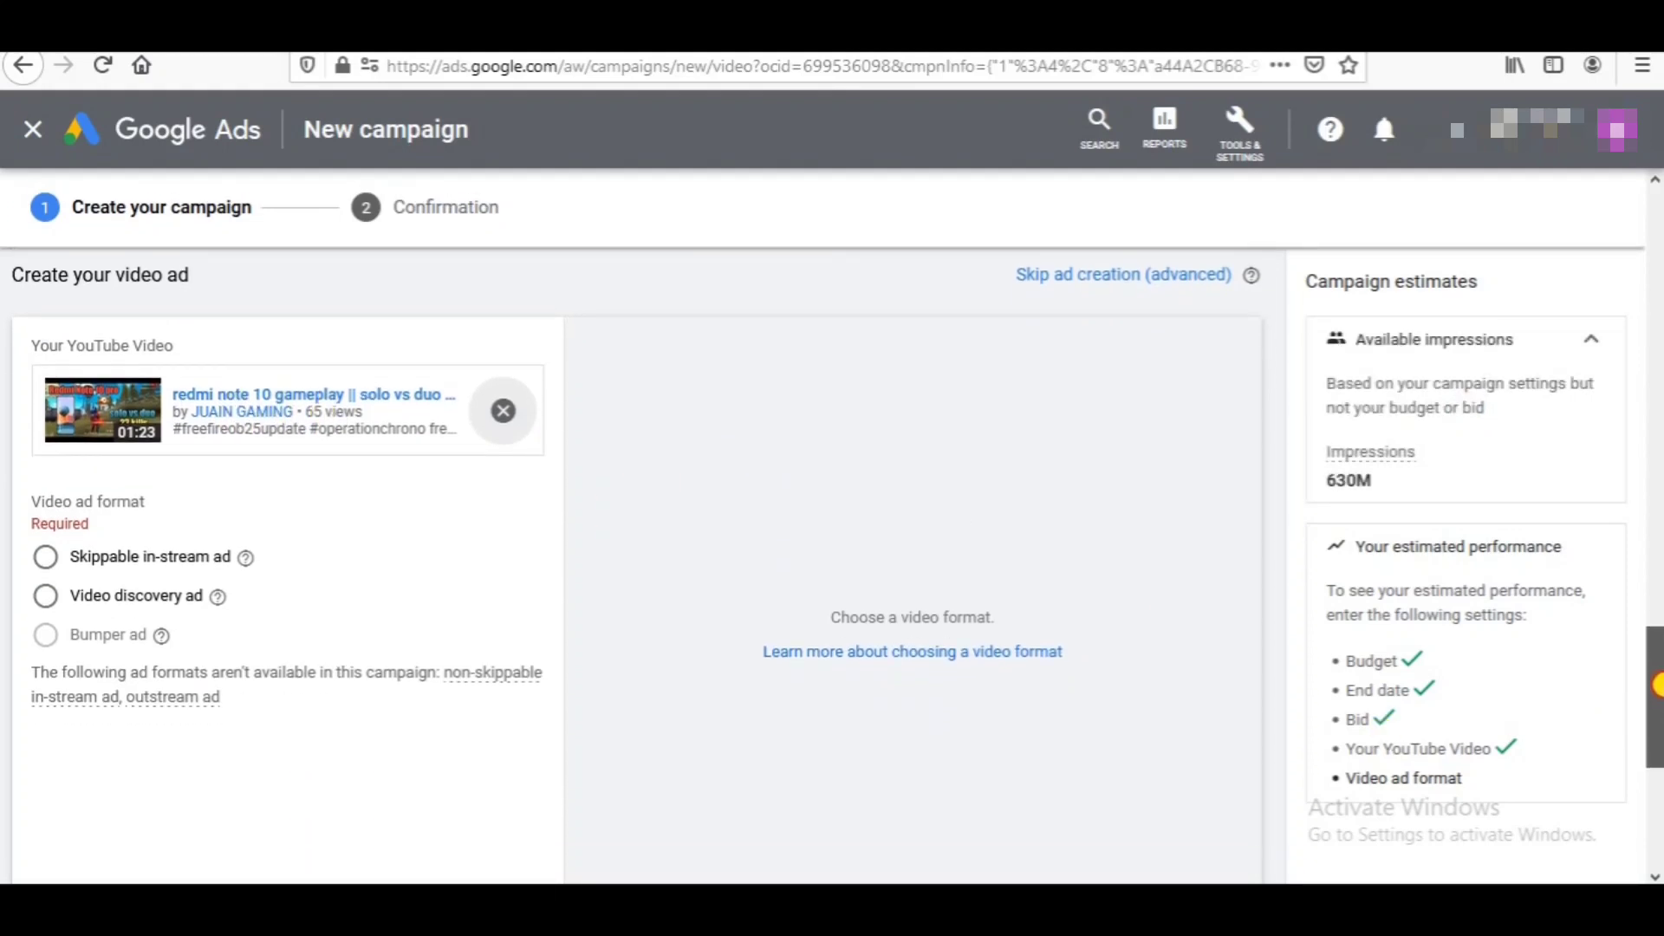
click(165, 598)
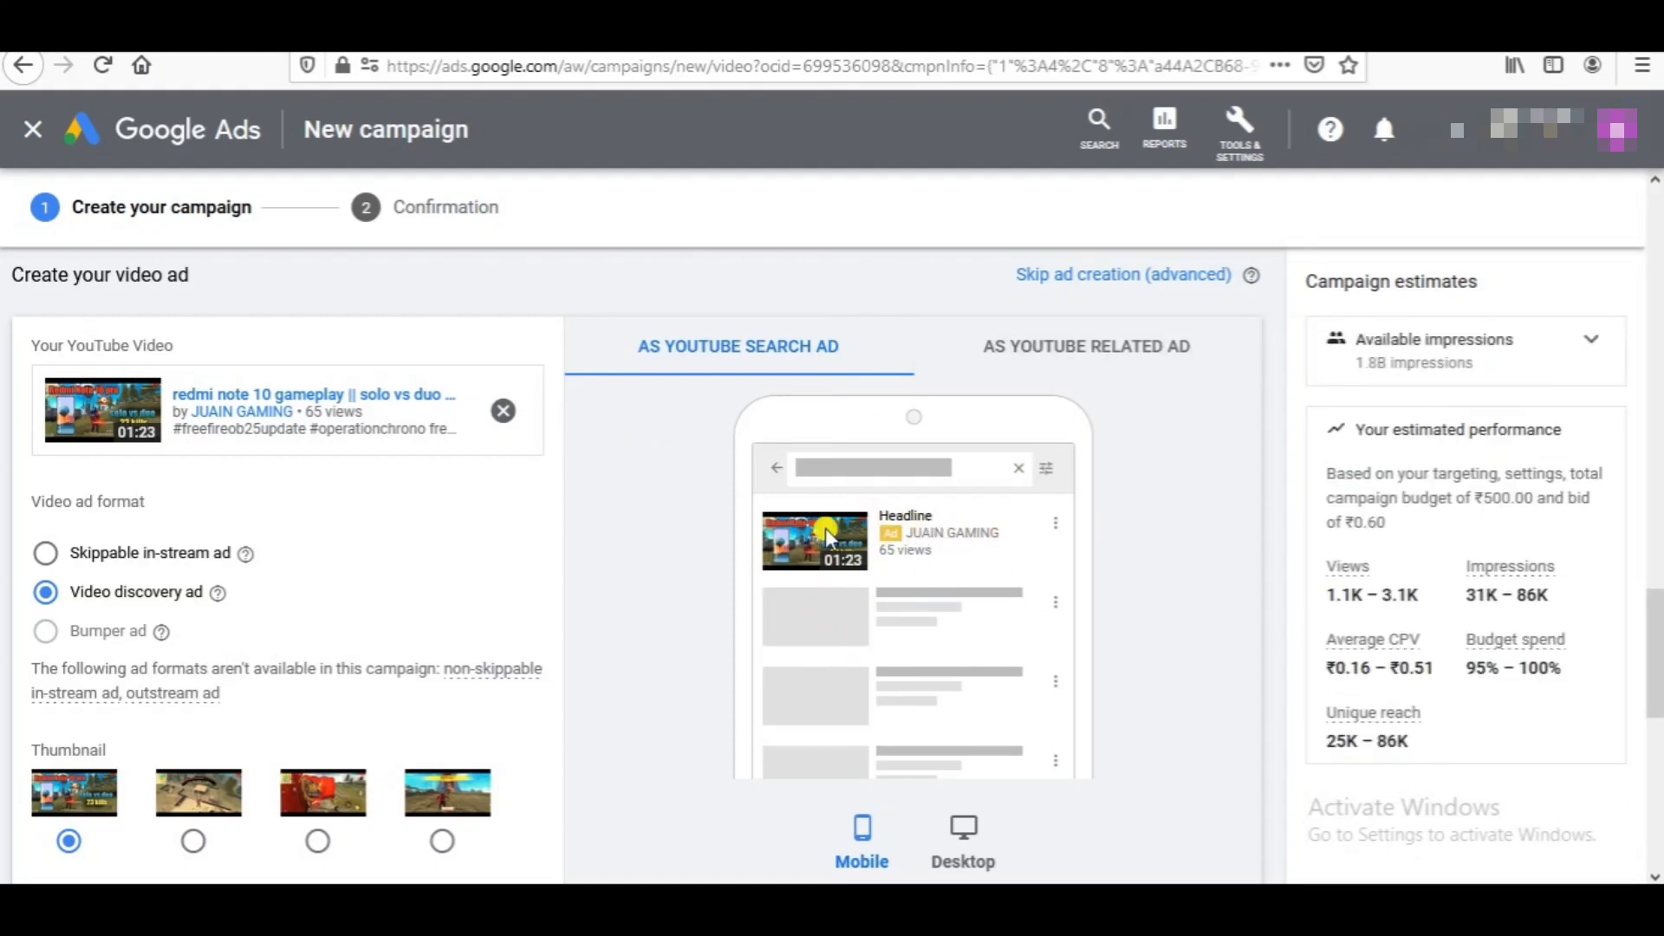
click(1078, 346)
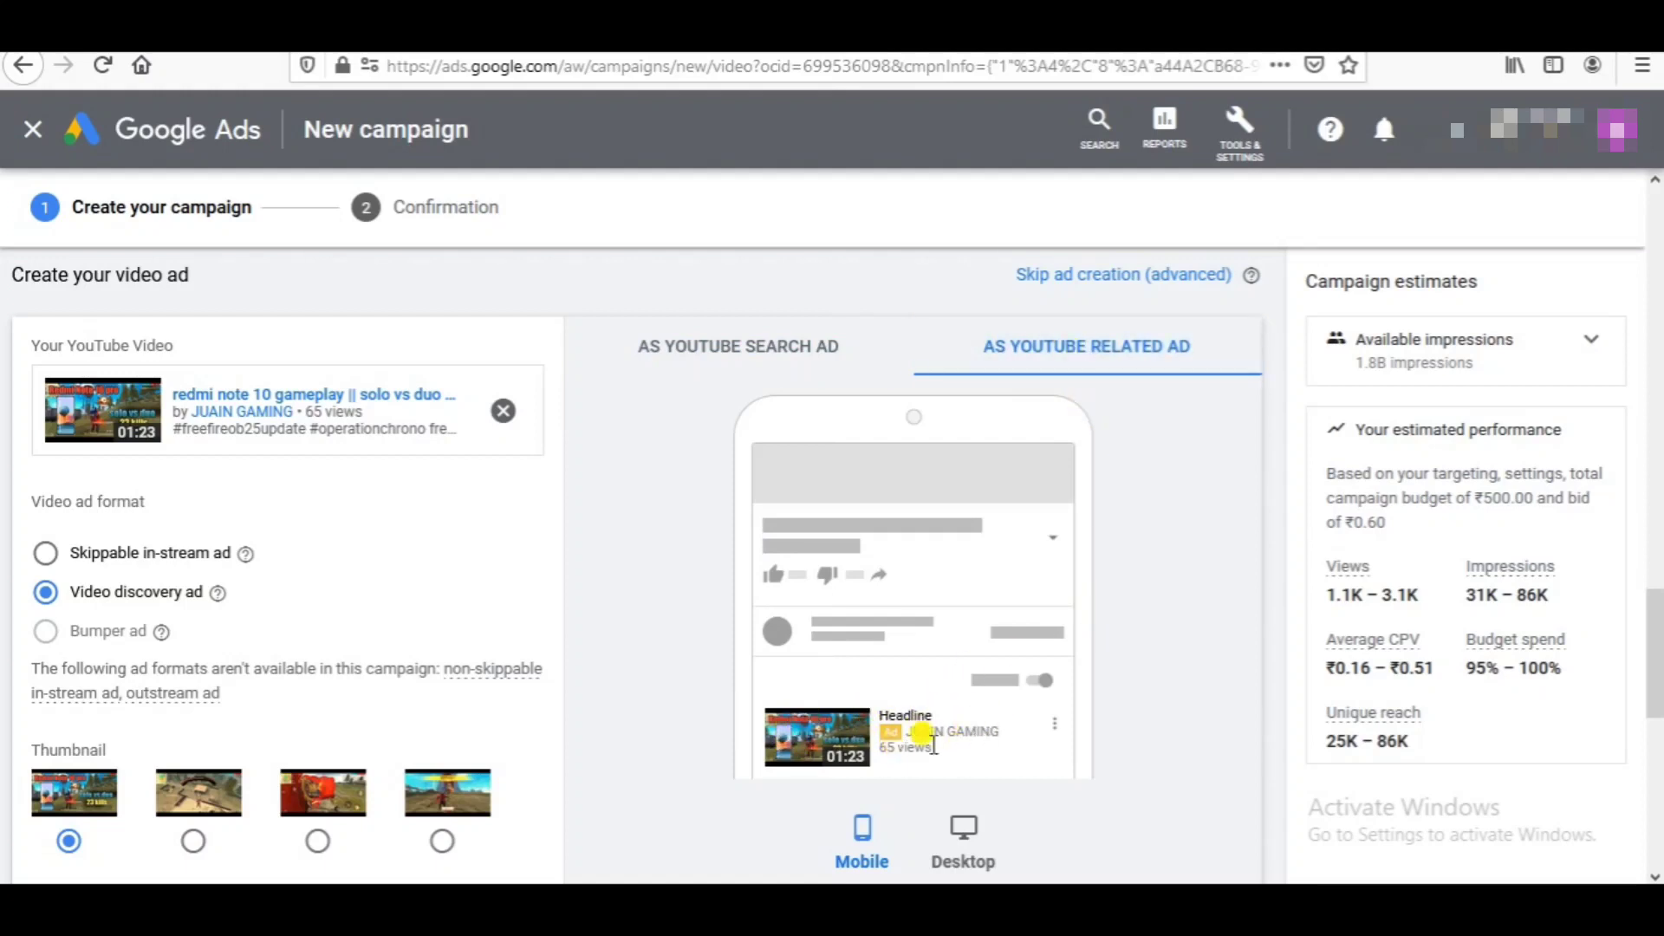
click(759, 375)
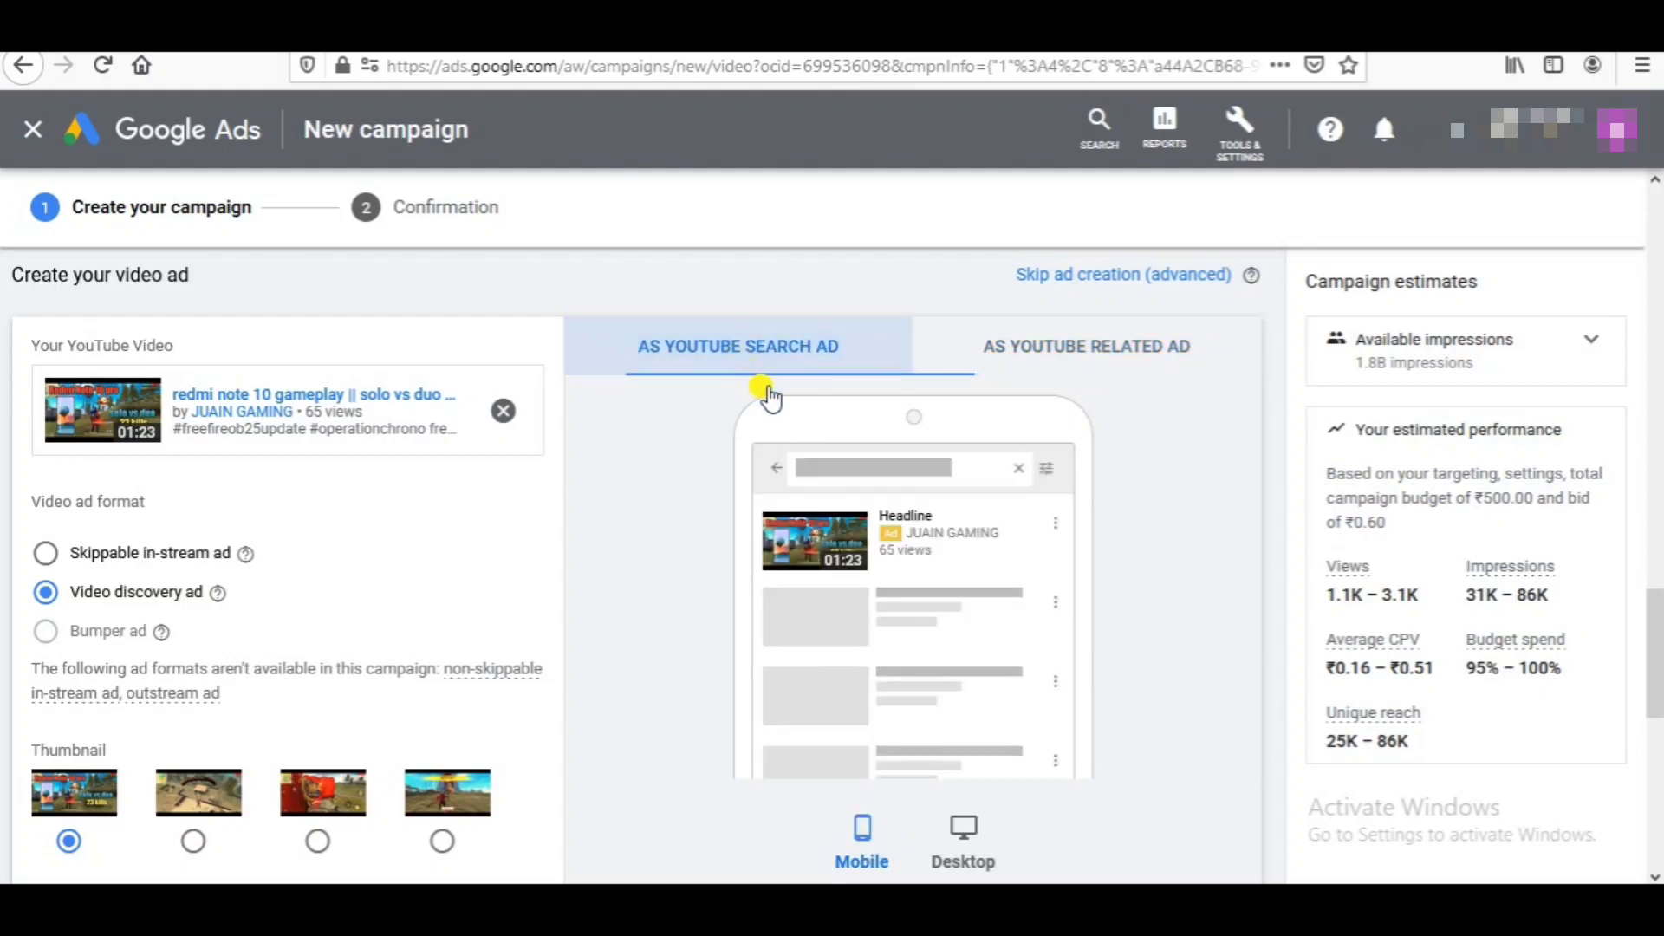
Step: Copy "redmi note 10 gameplay || solo vs duo 23 kills" from the video's YouTube title and paste it as the ad headline
drag(1657, 607, 1658, 650)
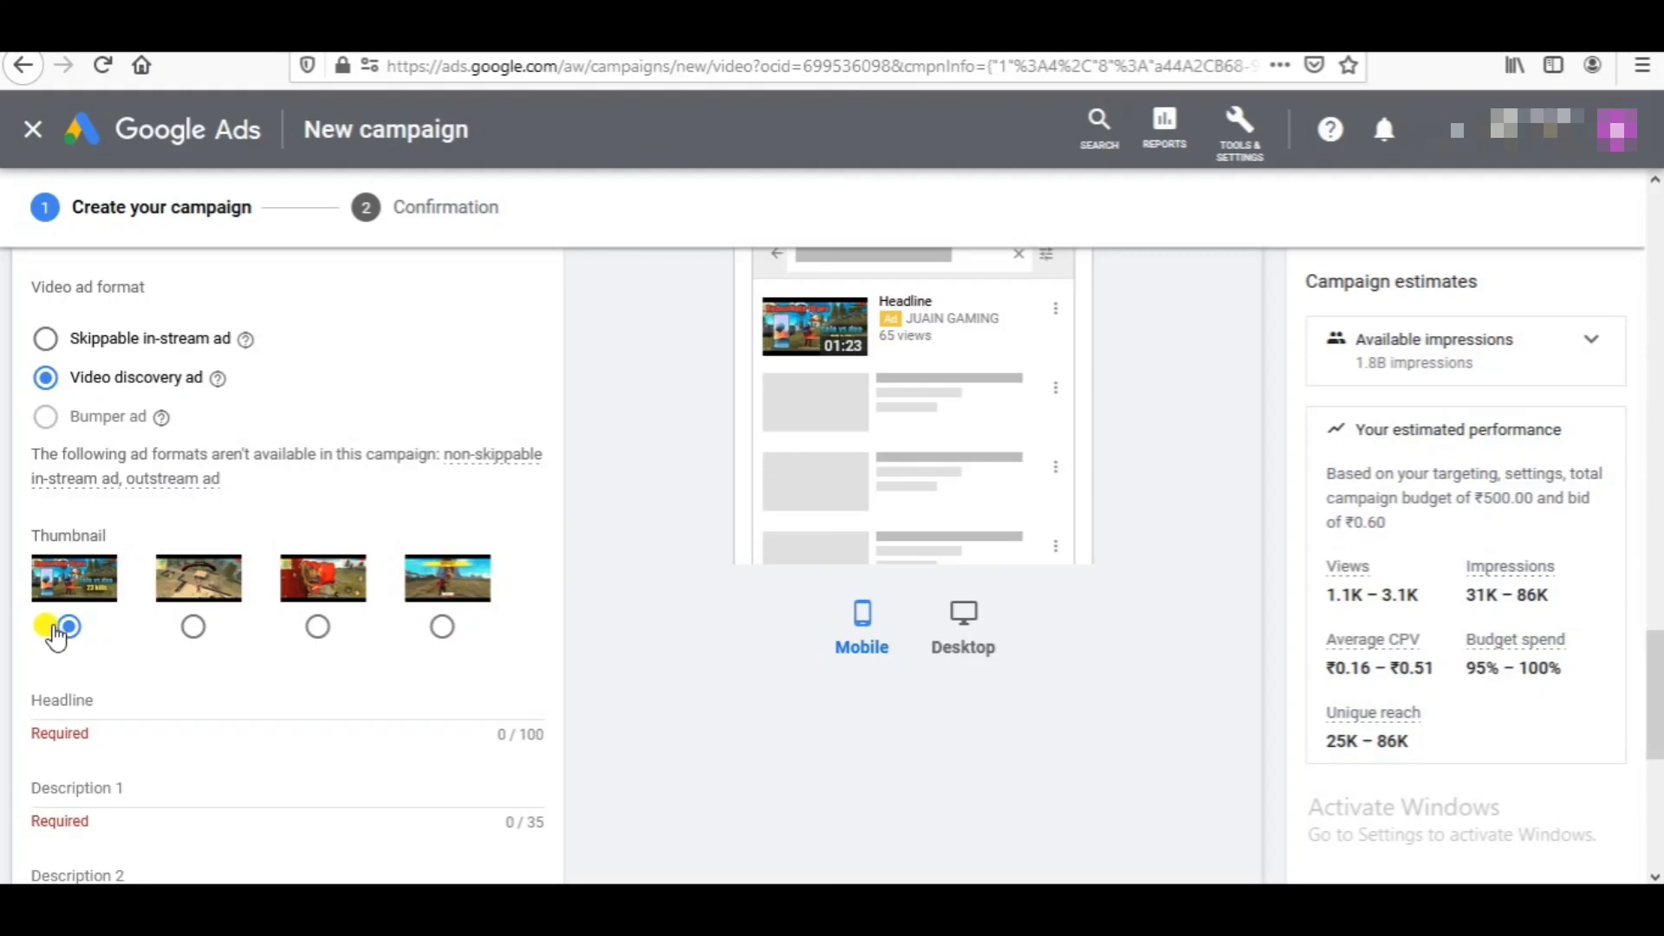
click(62, 709)
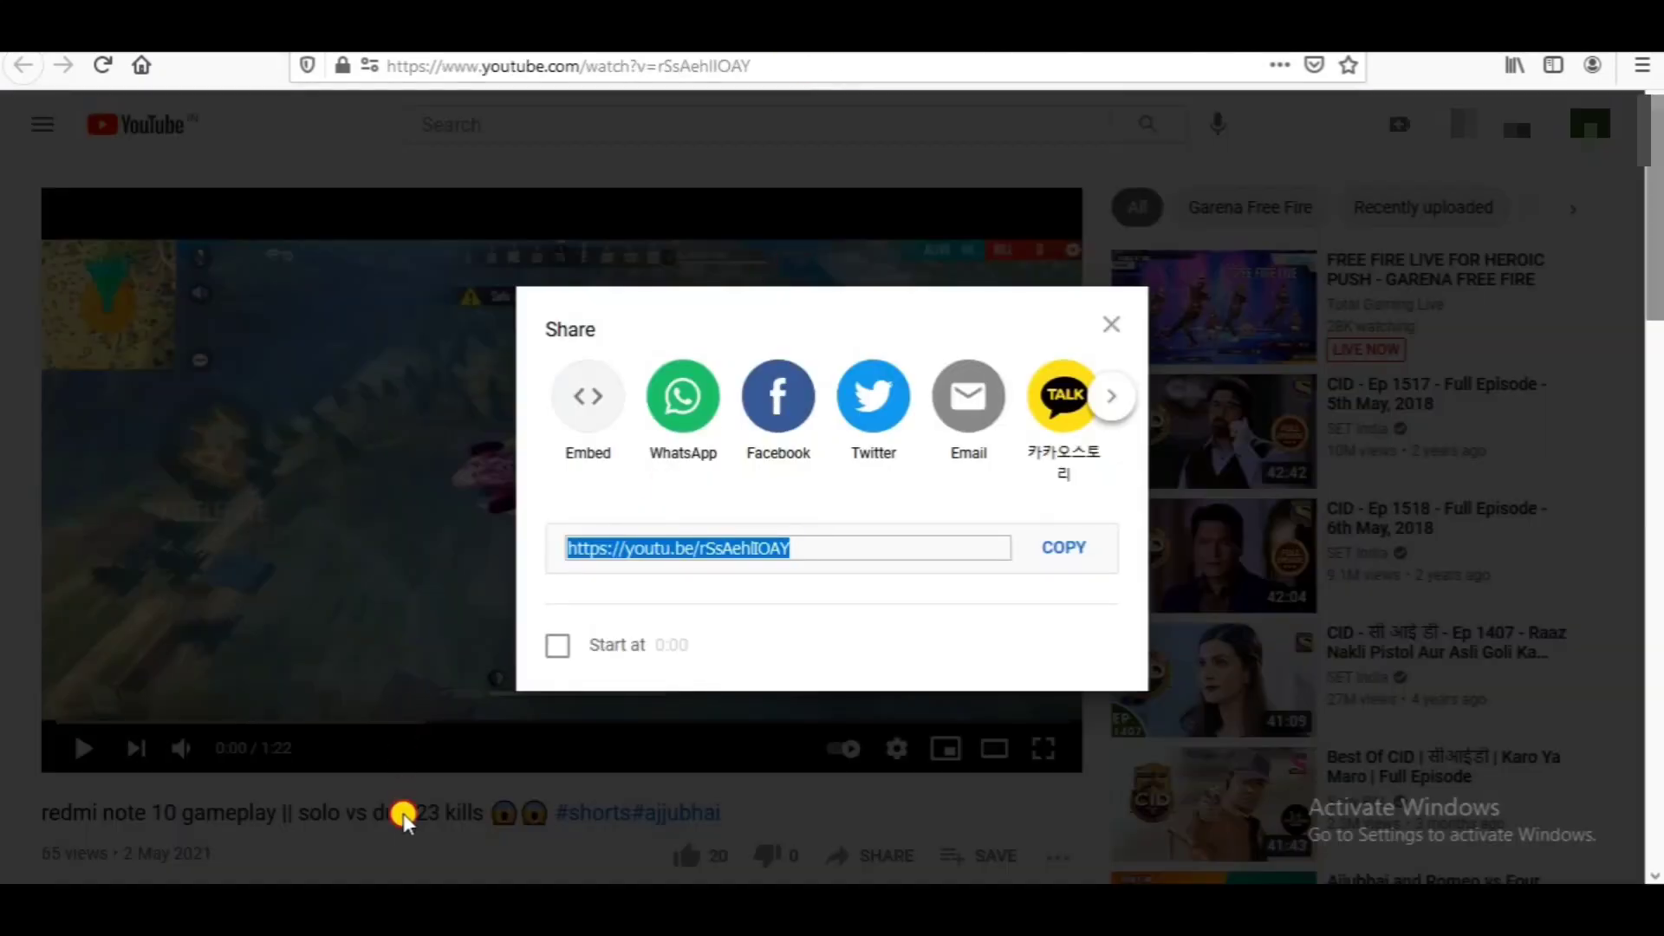
click(401, 605)
drag(483, 812, 24, 798)
right_click(48, 804)
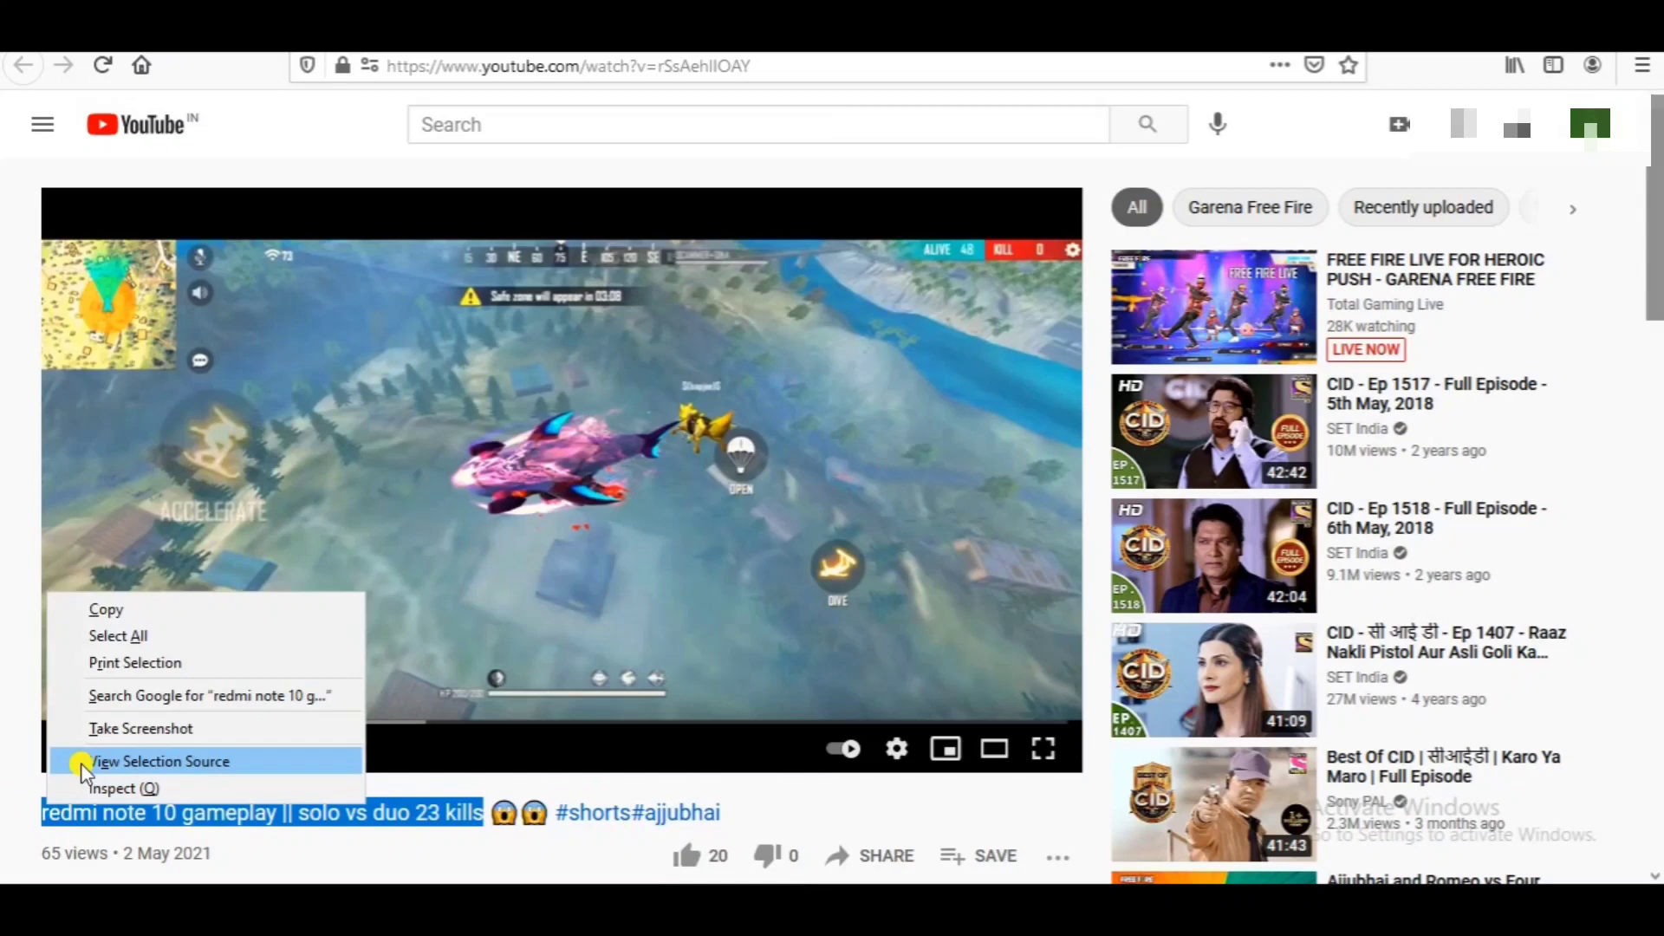
click(106, 609)
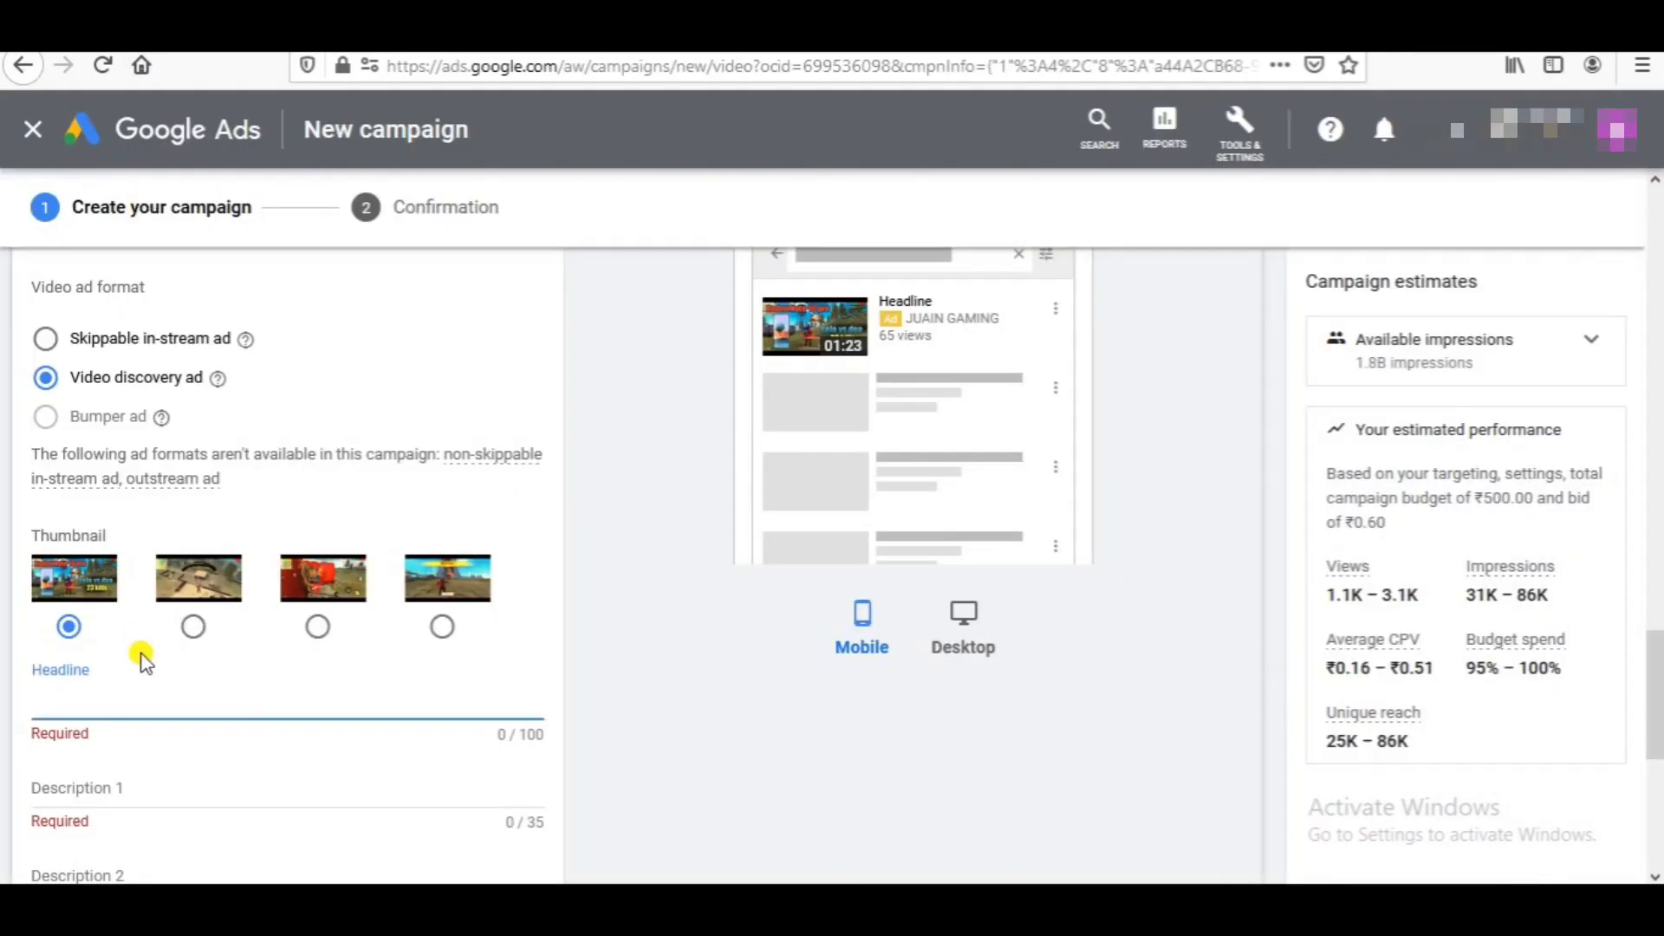
key(ctrl+v)
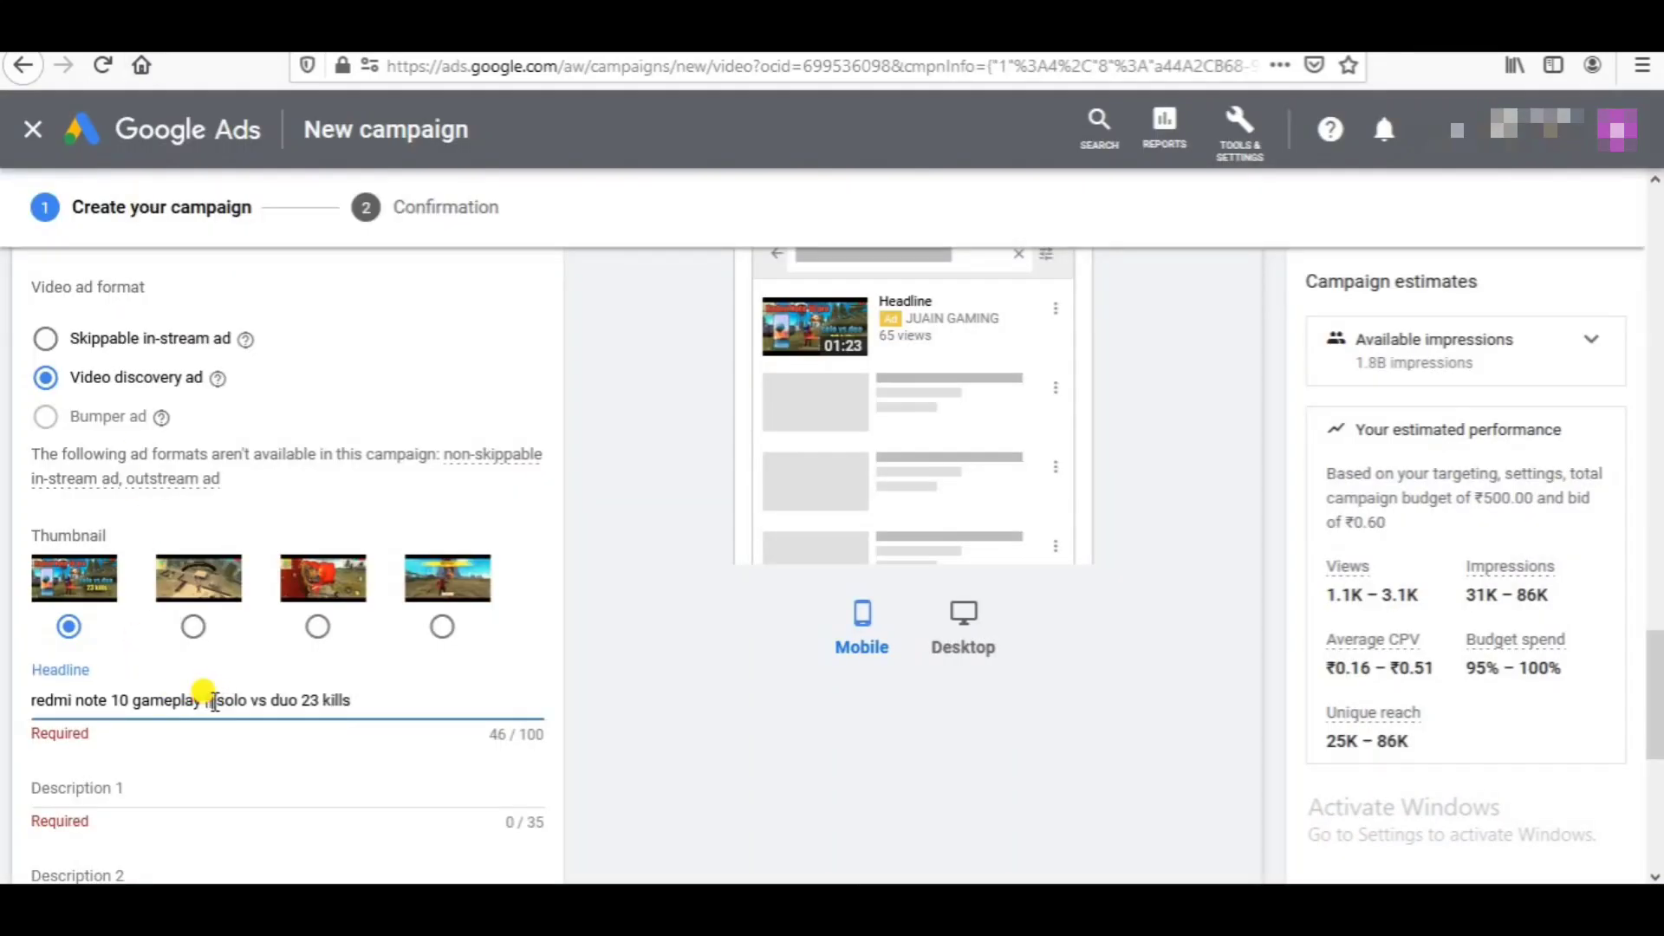
Step: Edit the headline to read "free fire | redme note 10 gameplay | solo vs duo 23 kills"
key(BackSpace)
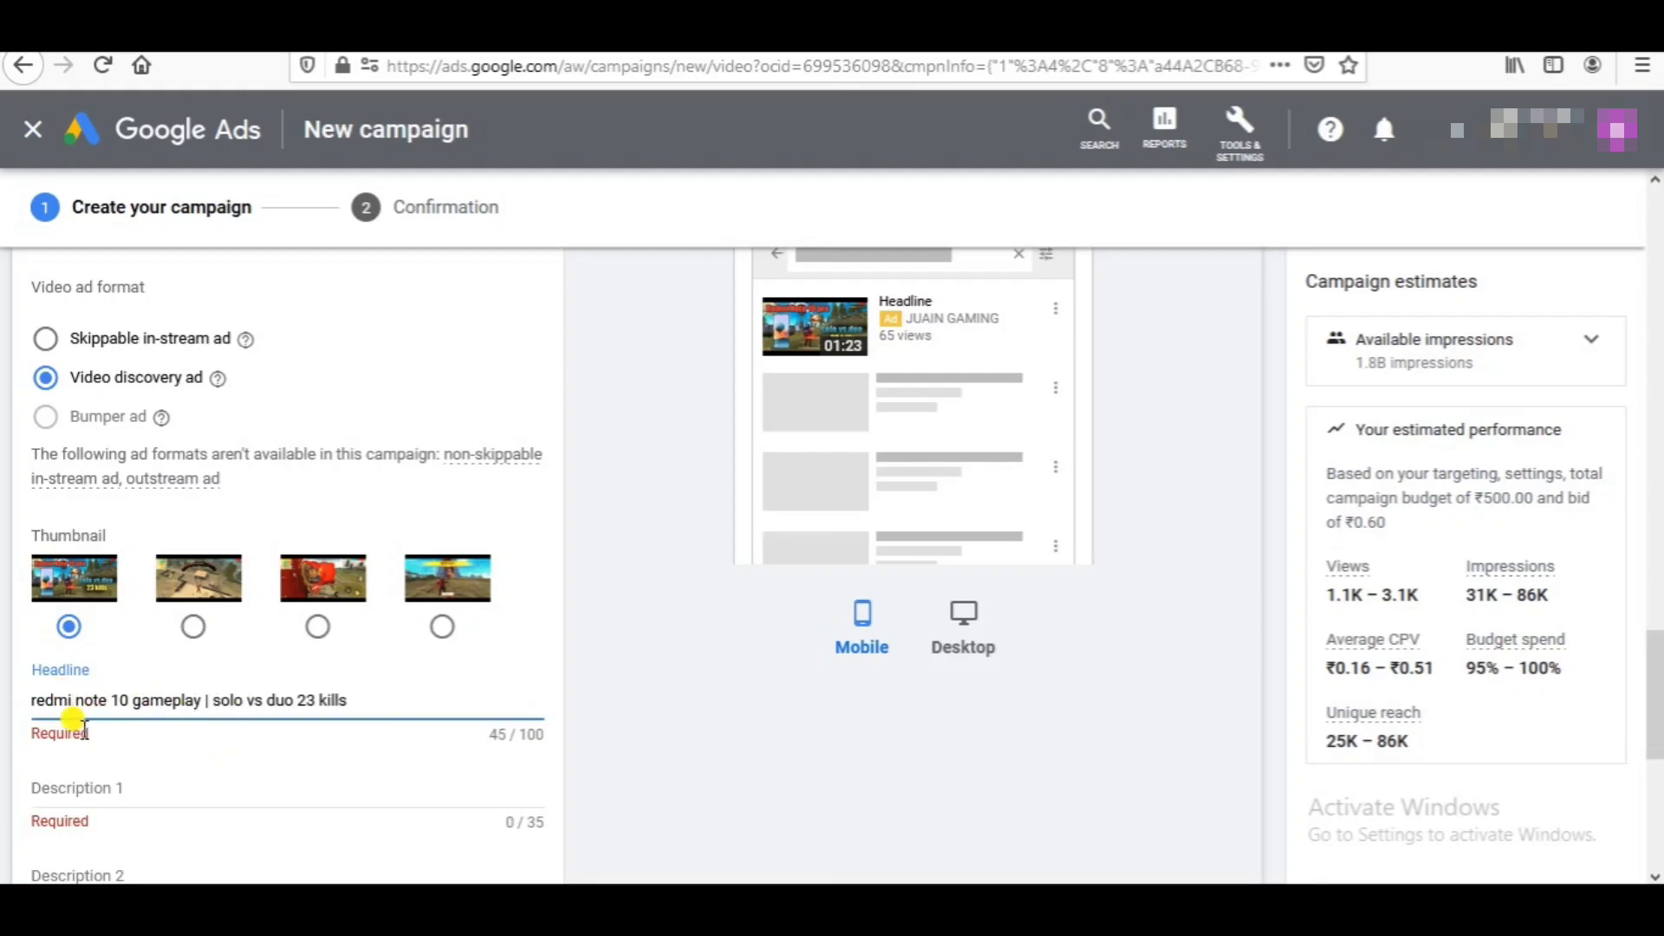
key(BackSpace)
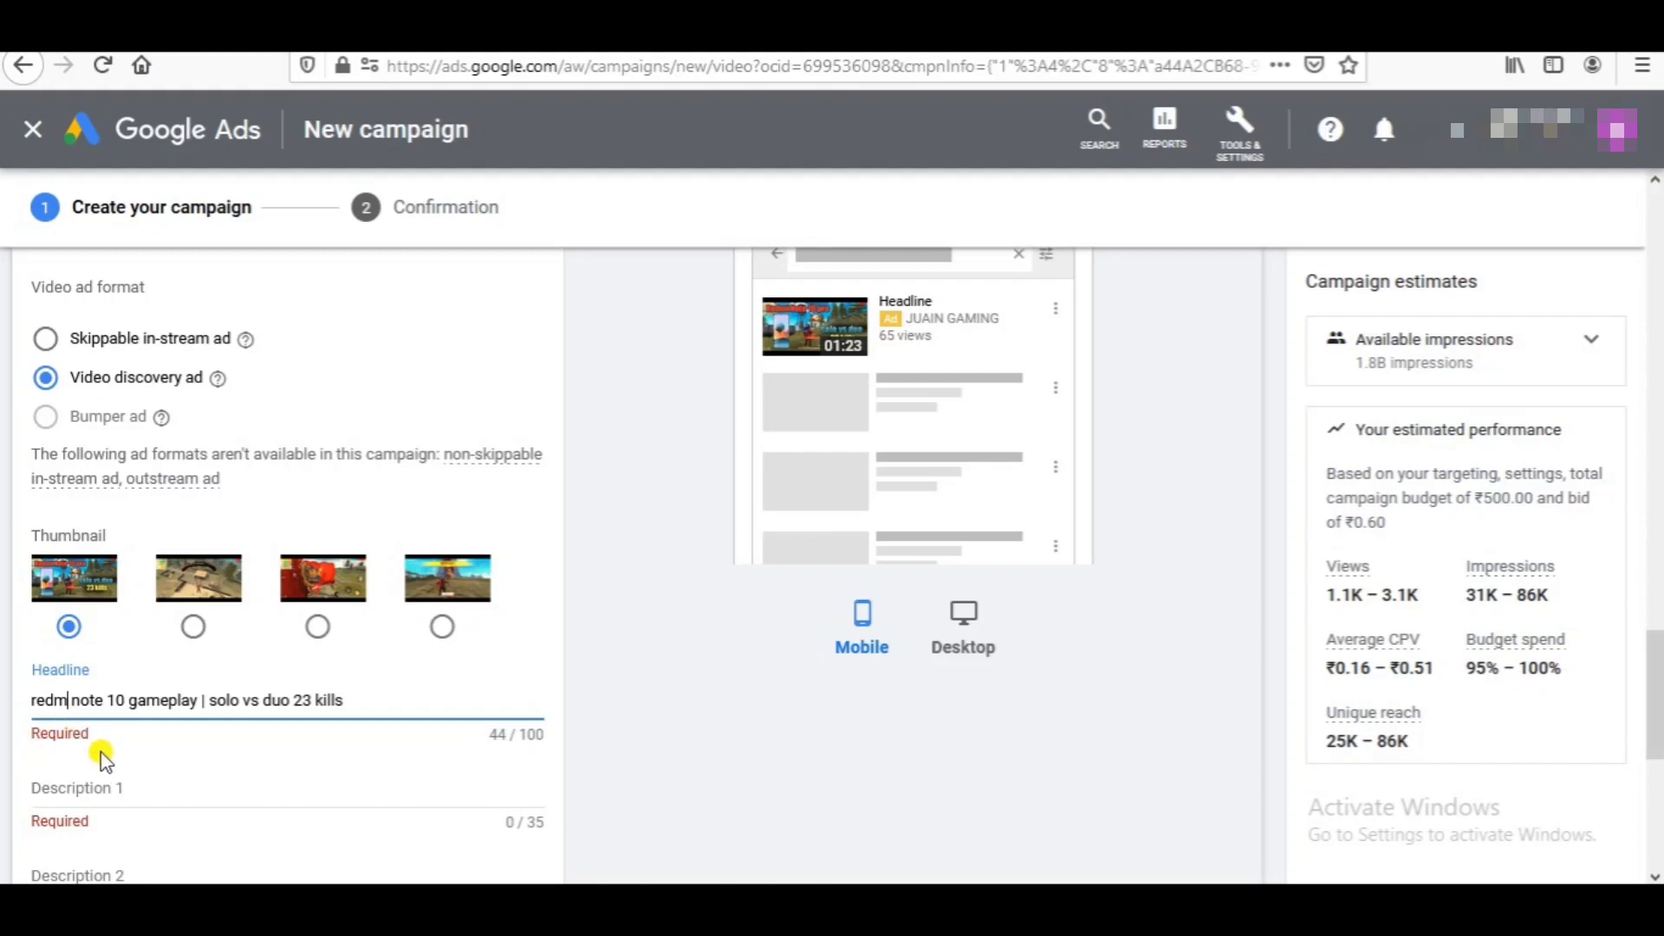
text(e)
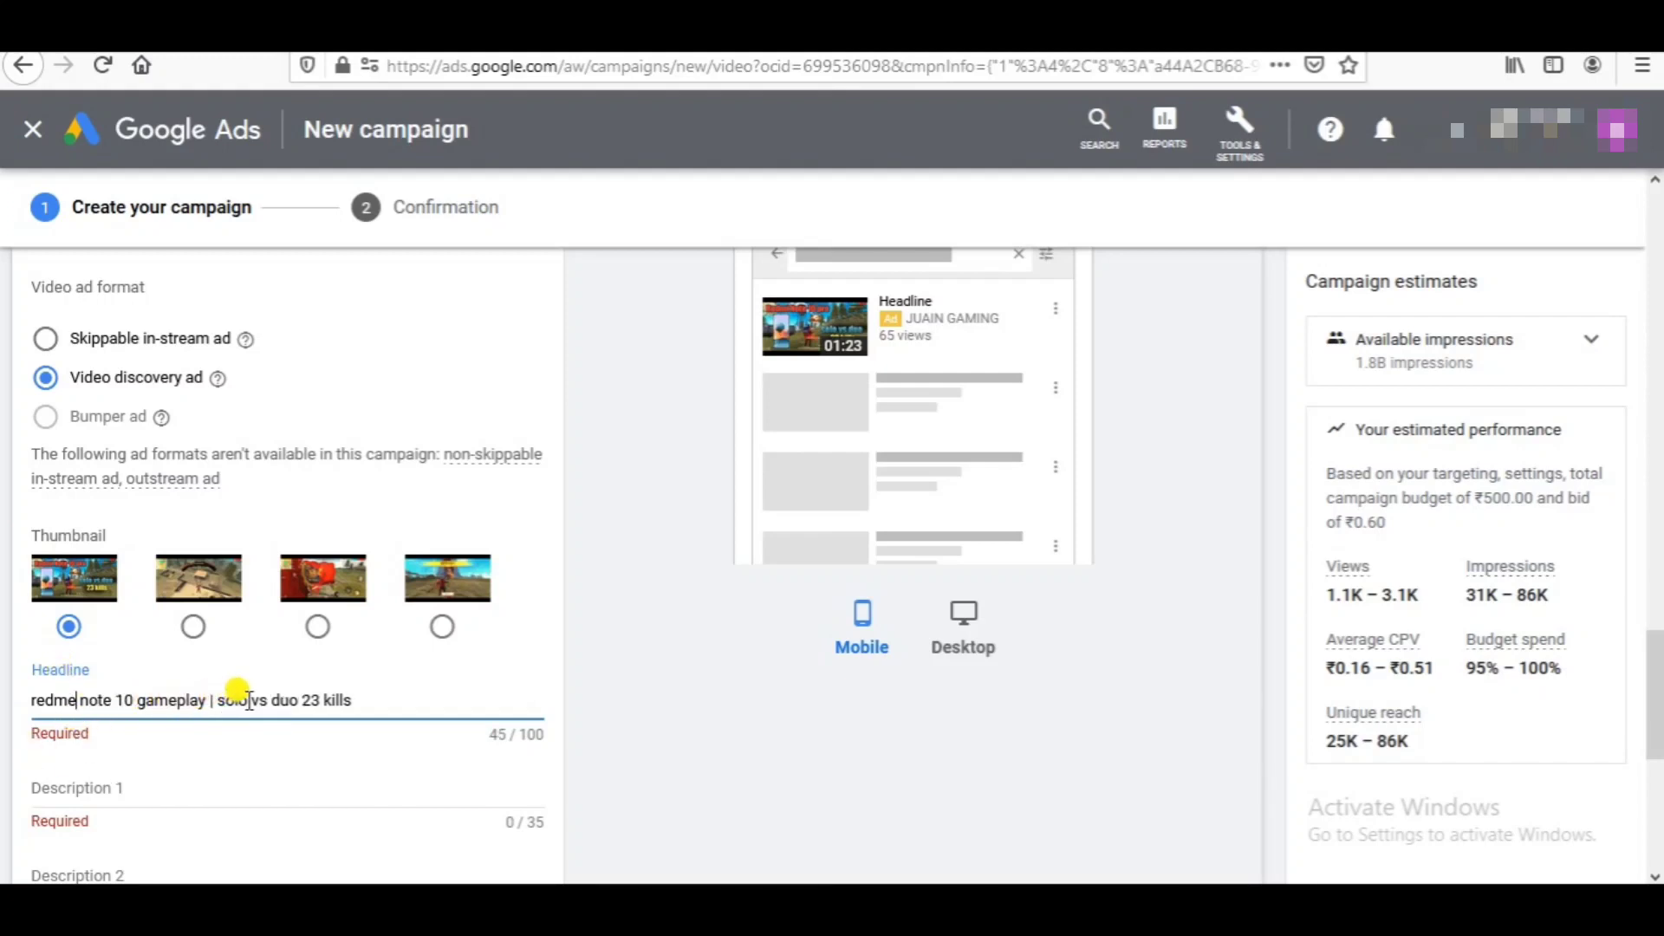
click(353, 699)
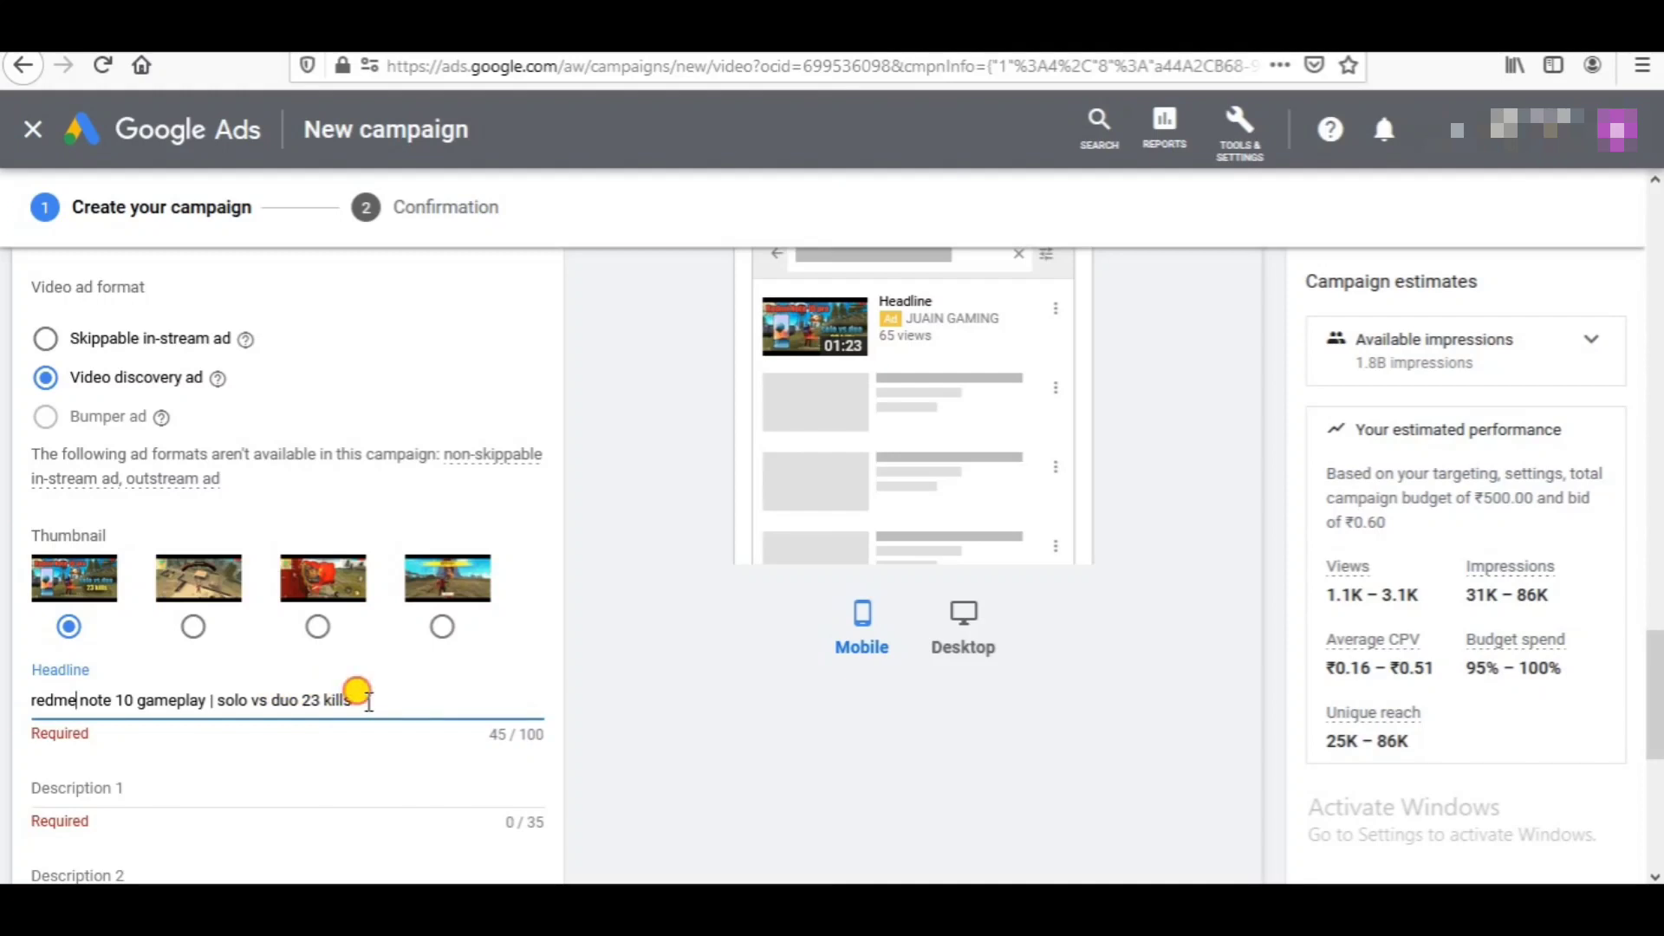
click(36, 704)
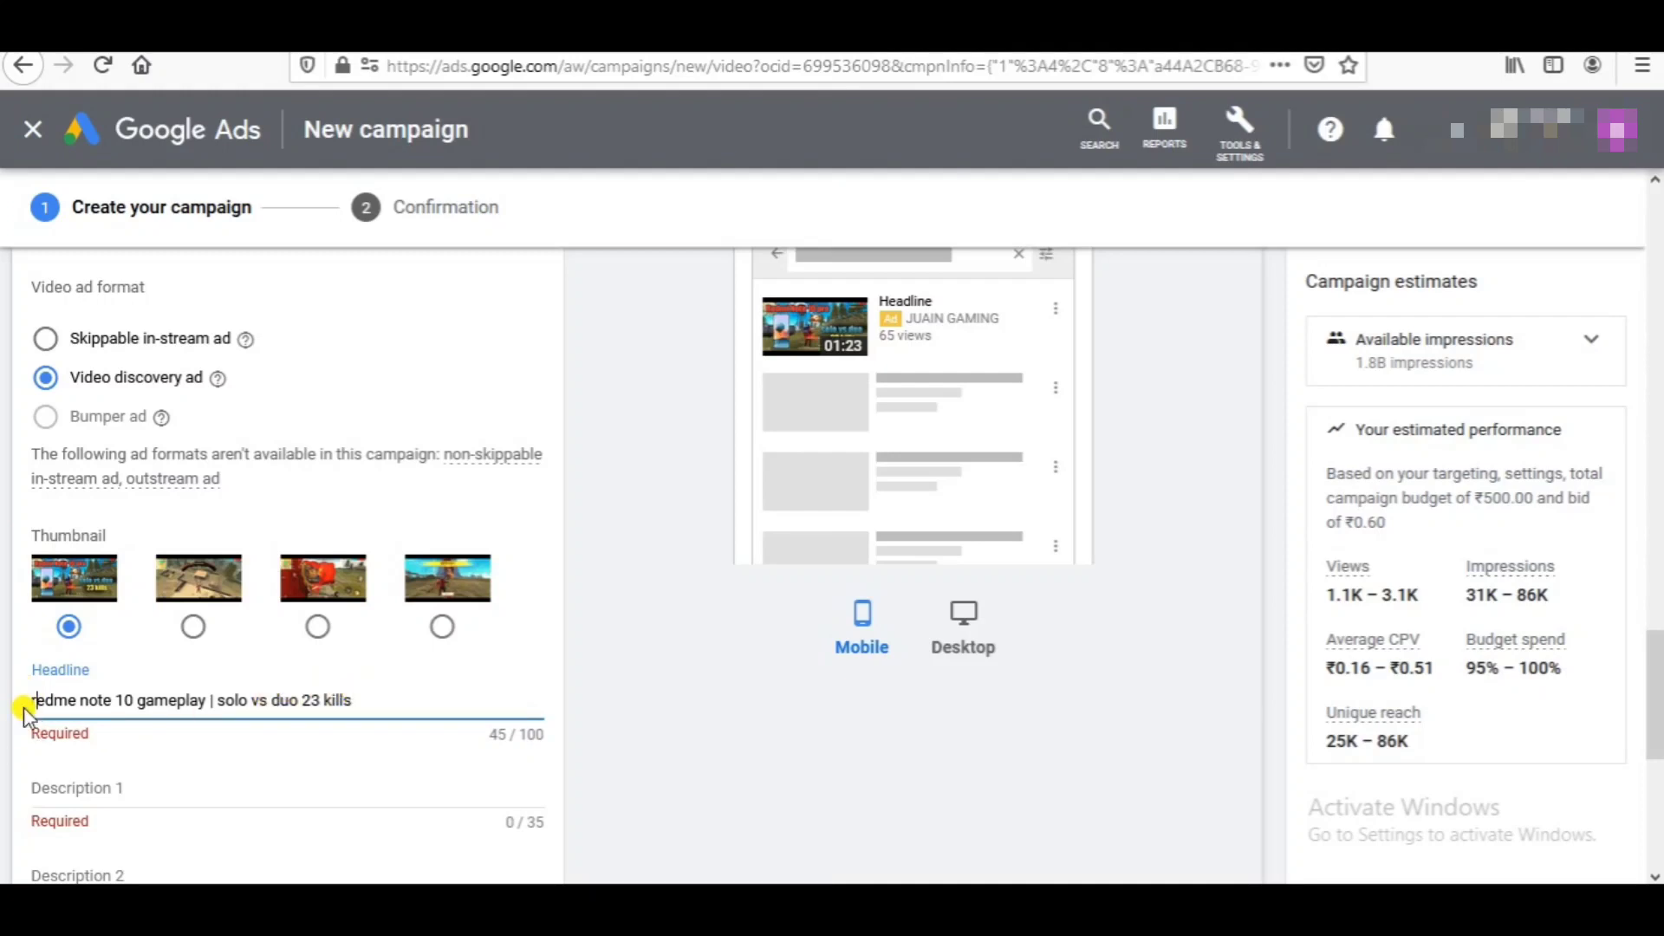
text(free f)
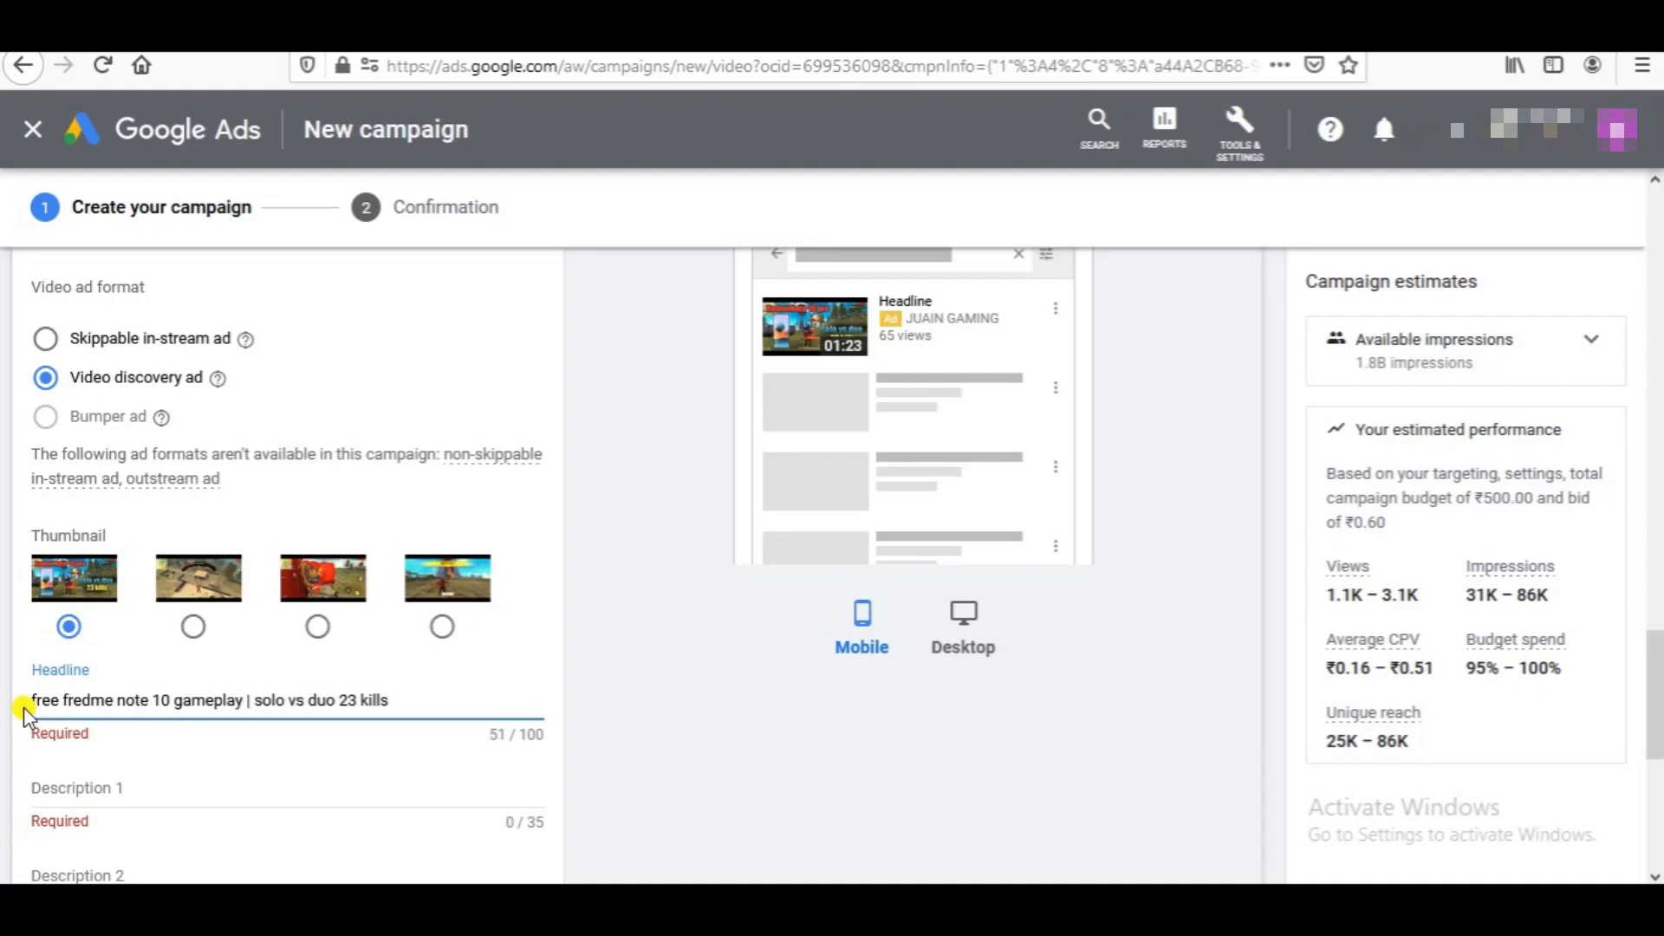
text(ire )
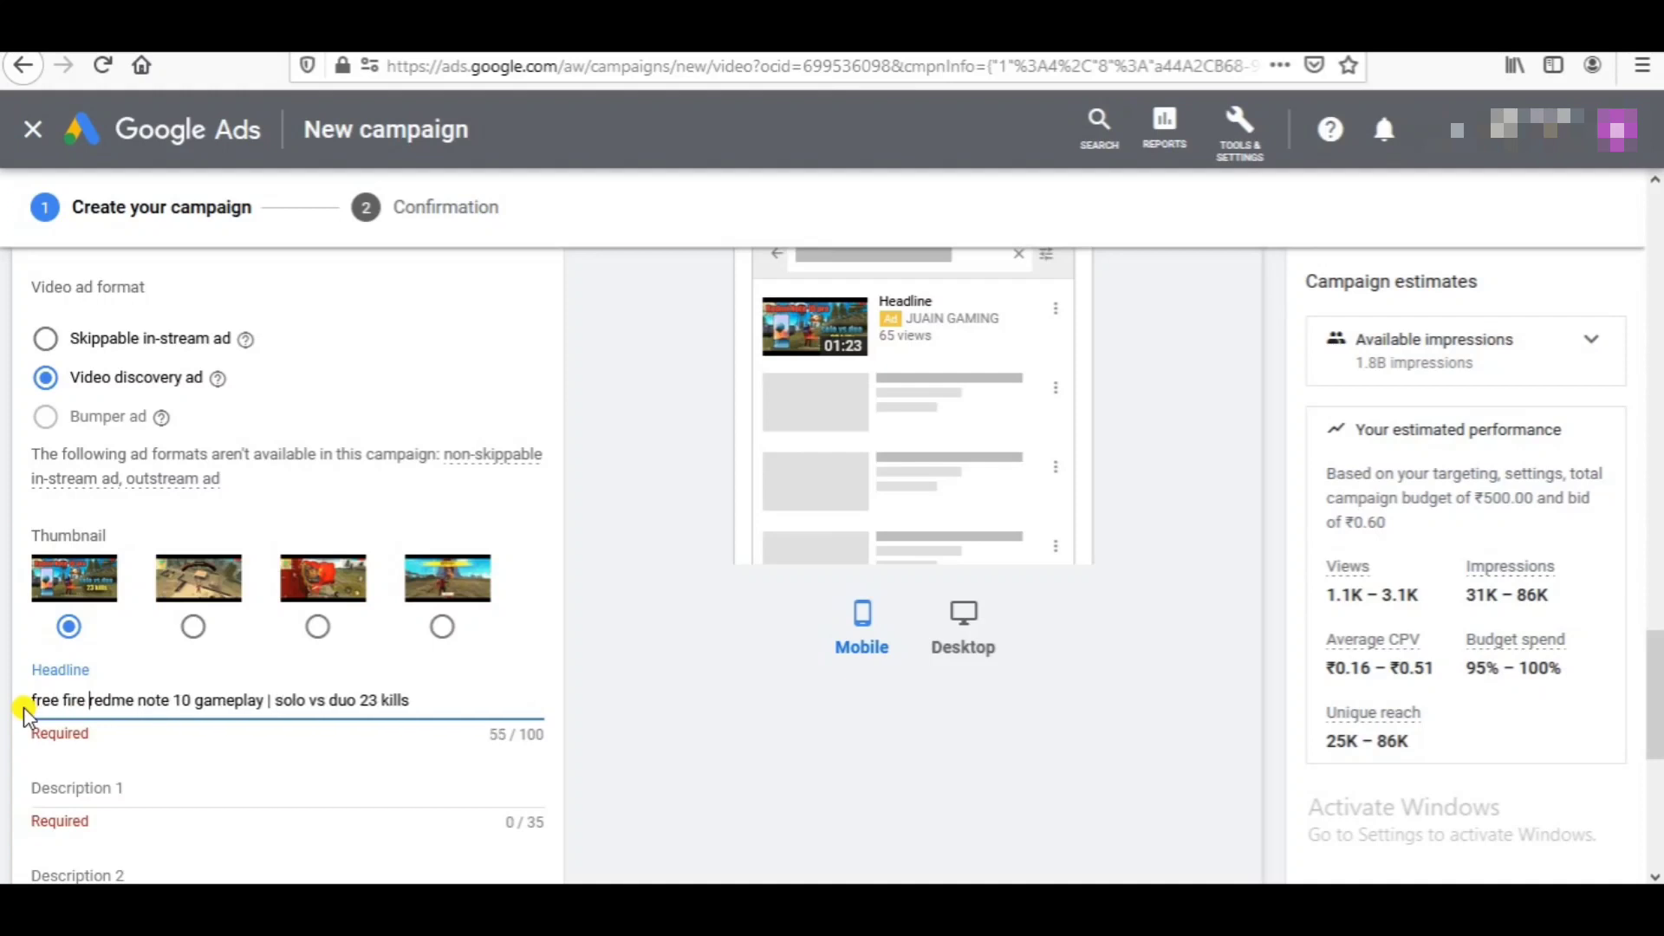
text(|)
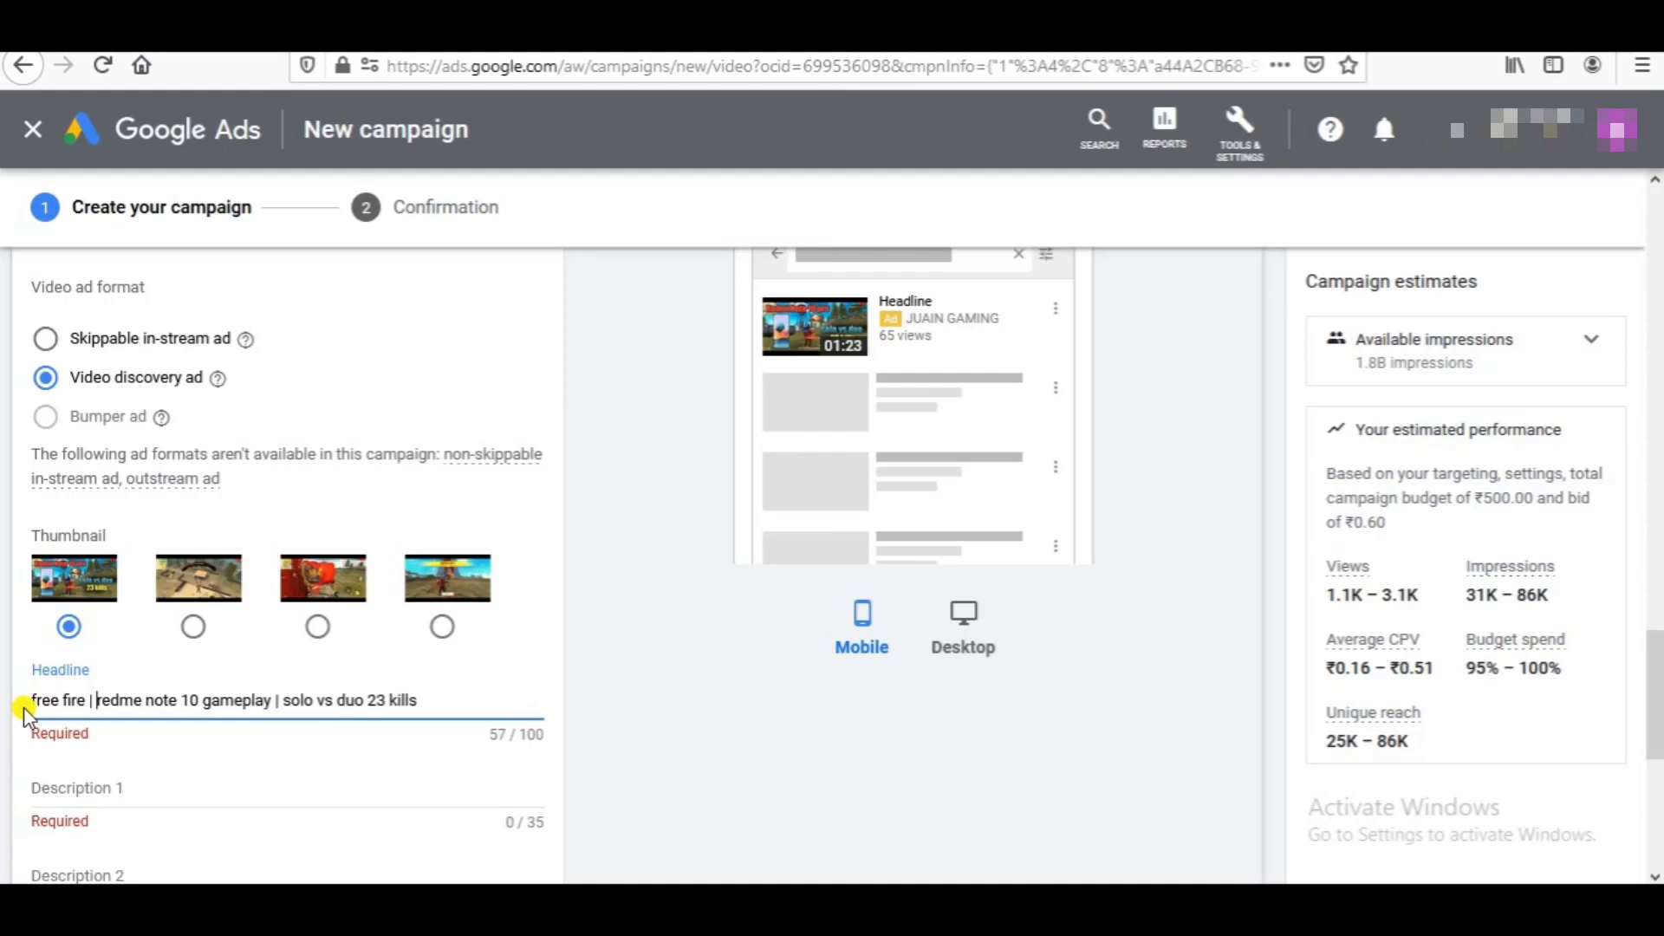
Step: Set the ad's two descriptions to "gameplay" and "free fire", and name the ad "redme note 10 gameplay"
click(110, 791)
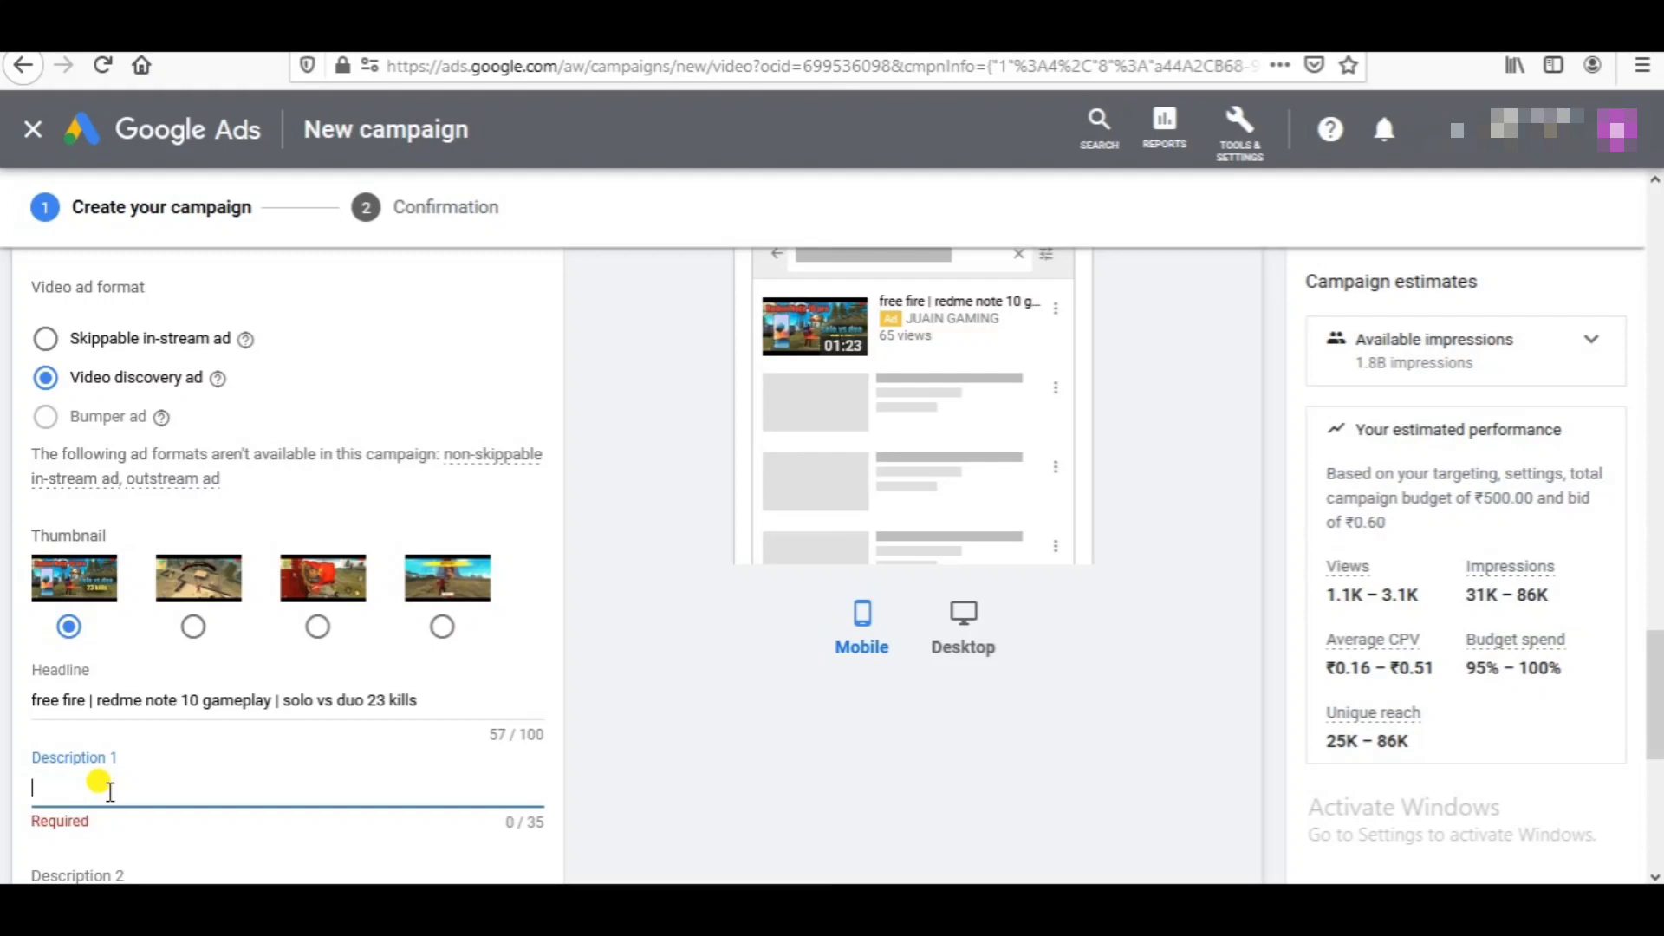
text(gameplay)
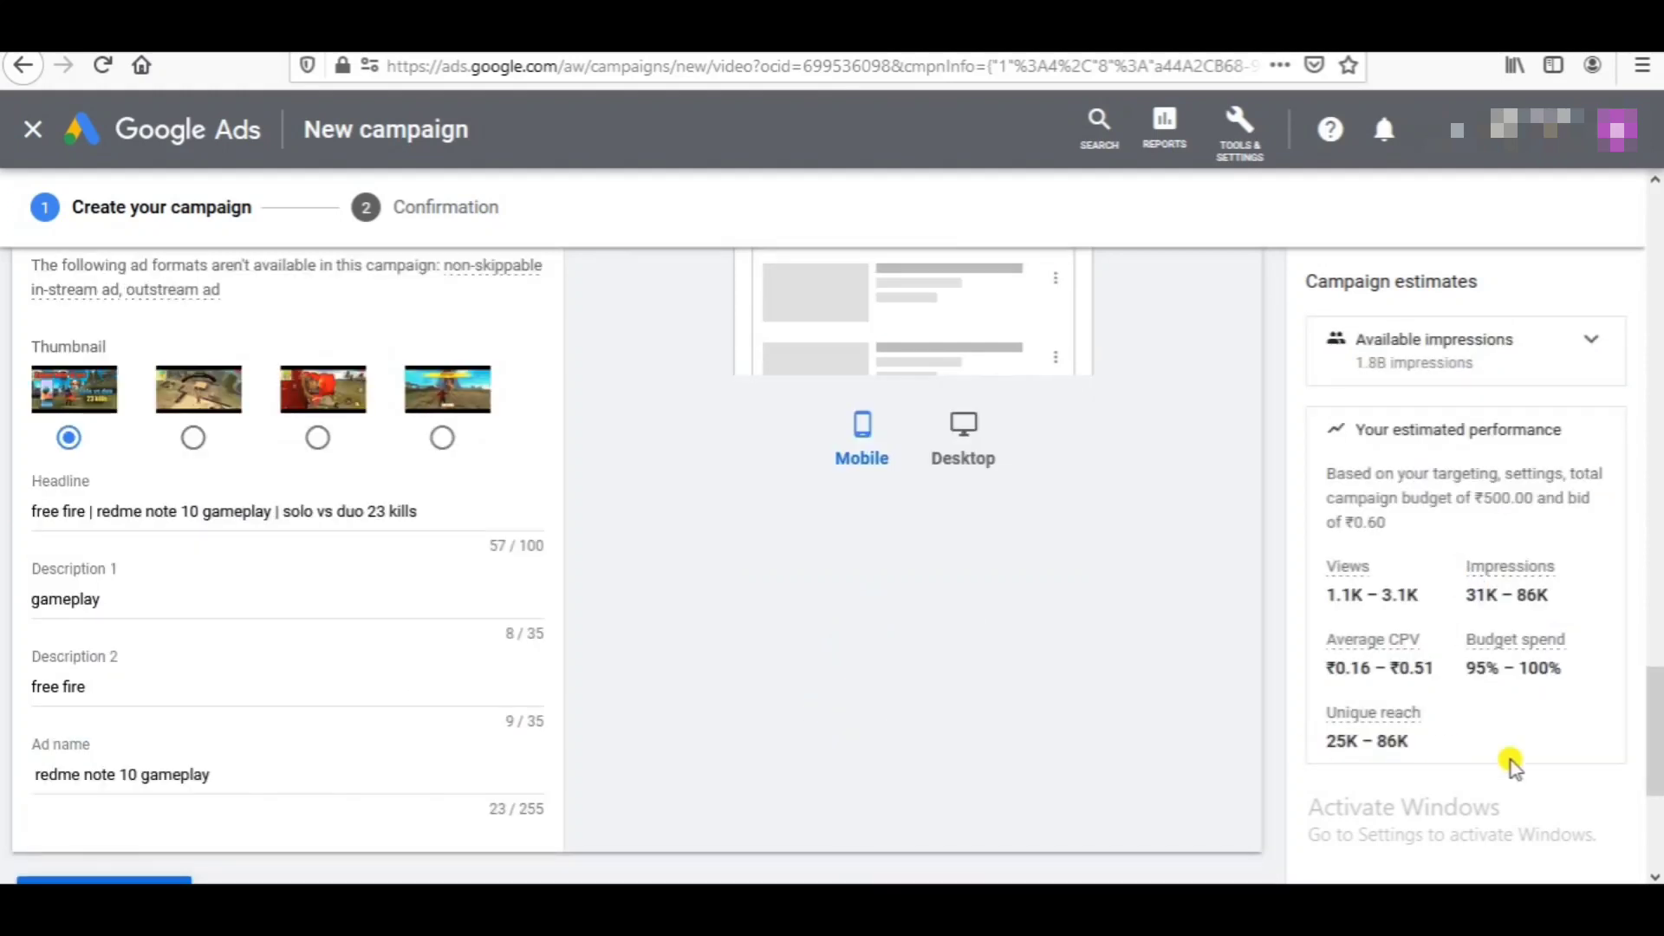
scroll(1655, 750, up, 1)
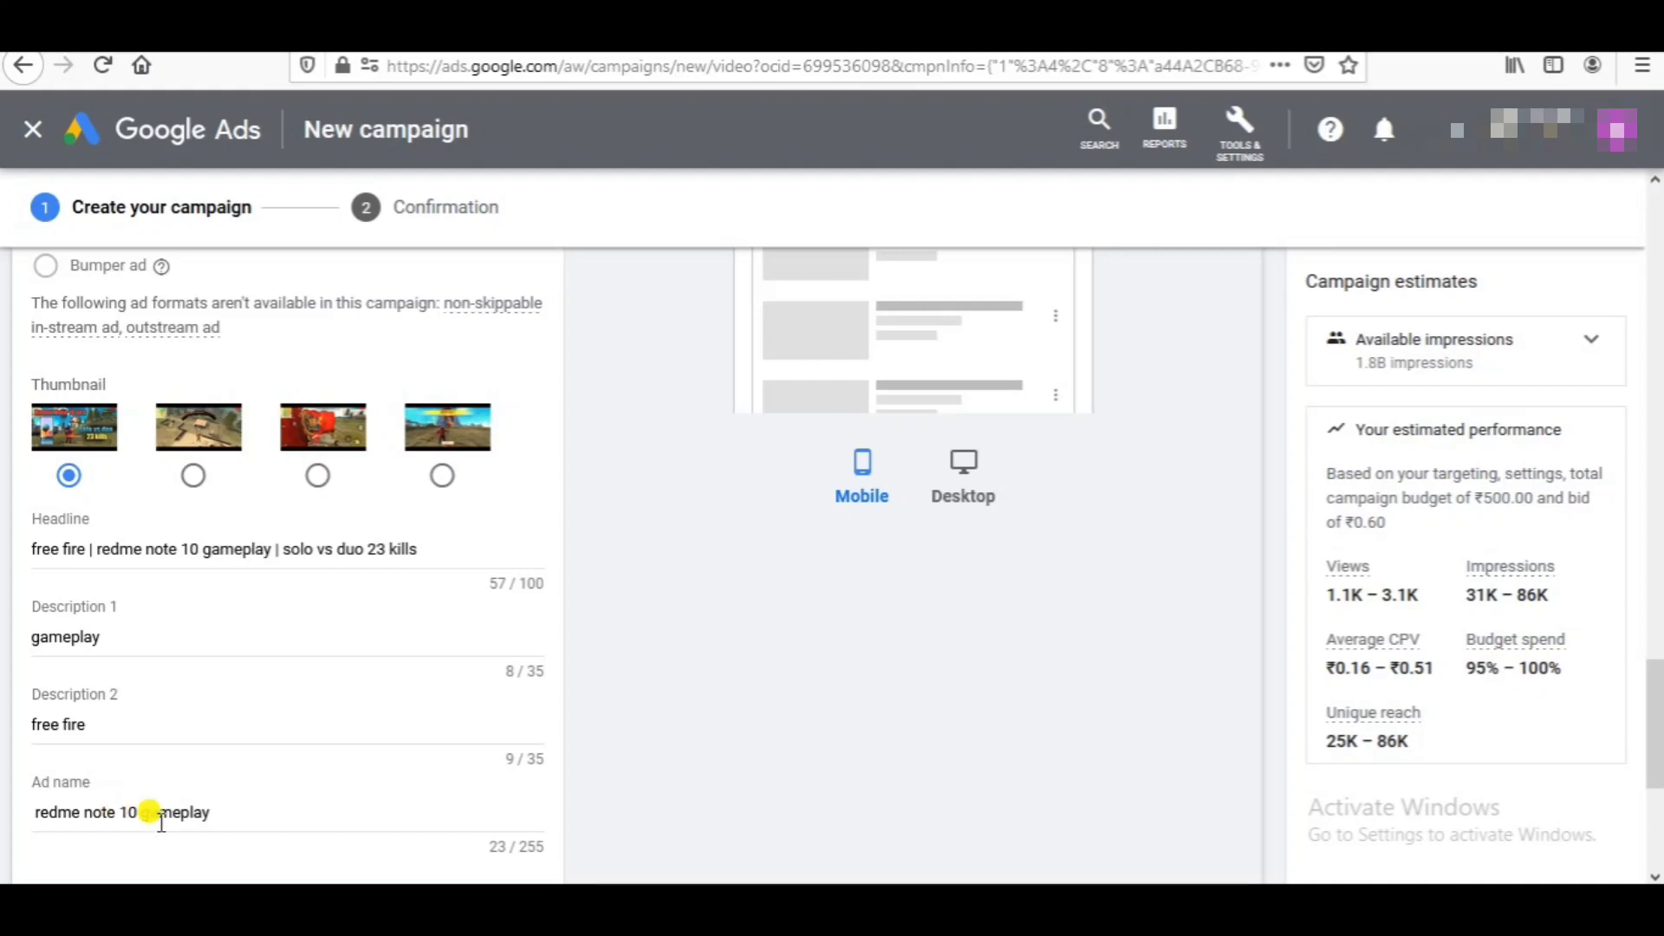
Step: Check the ad preview and estimated performance, and create the campaign
drag(1647, 761, 1657, 694)
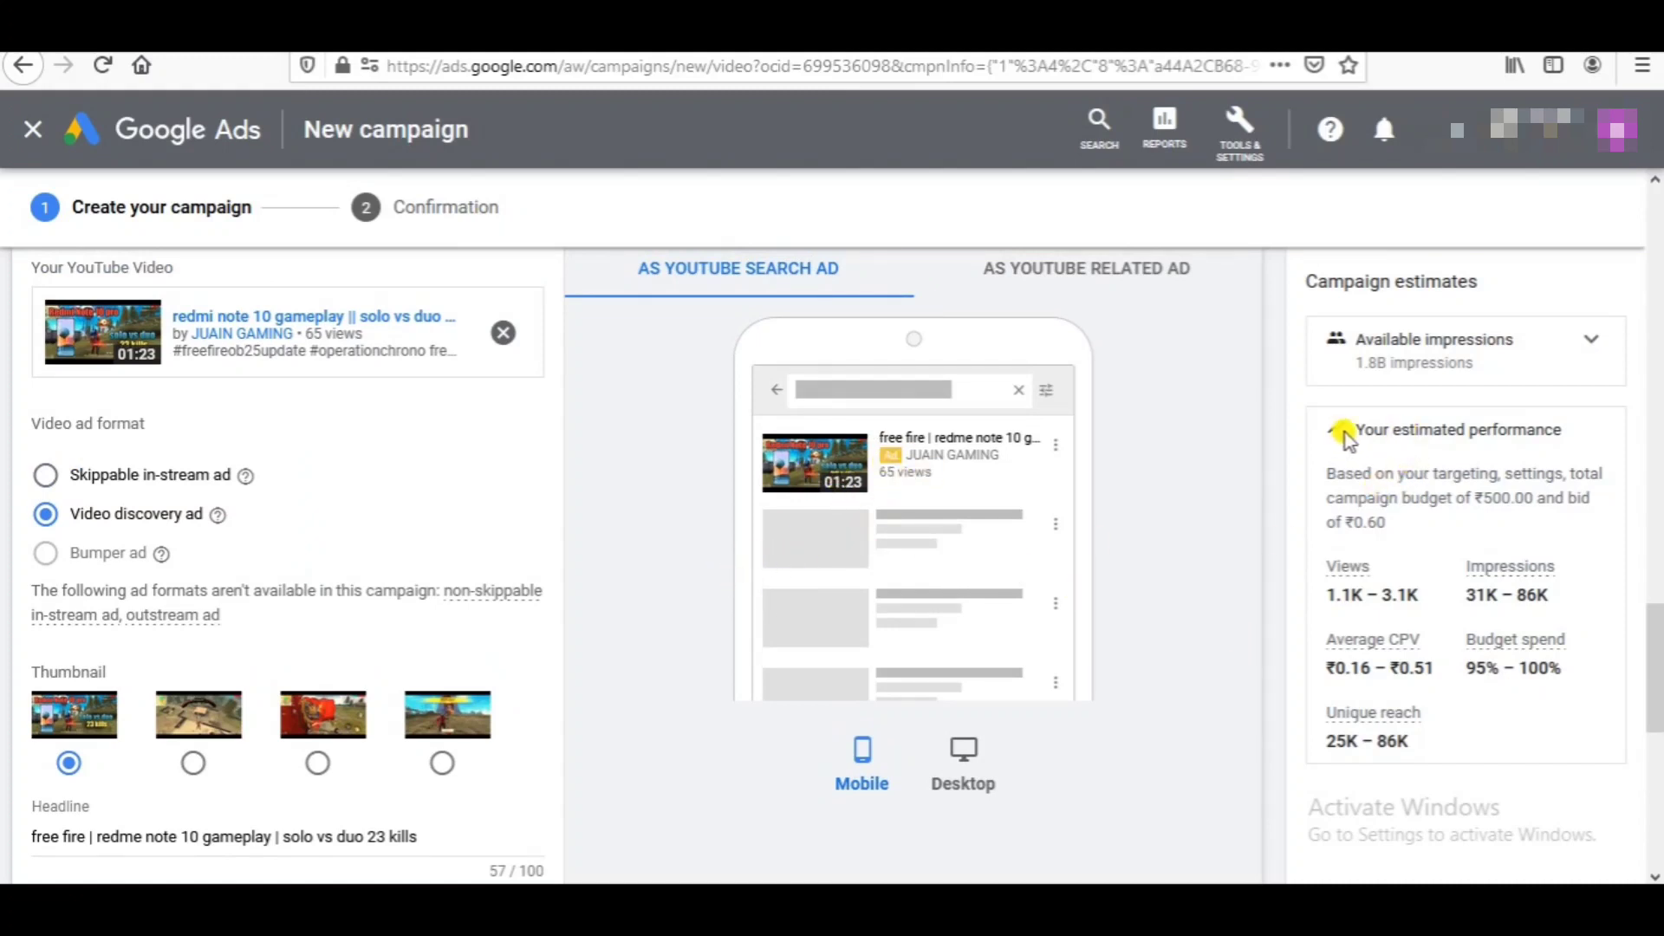
drag(1341, 431, 1597, 431)
click(1244, 591)
scroll(280, 705, down, 5)
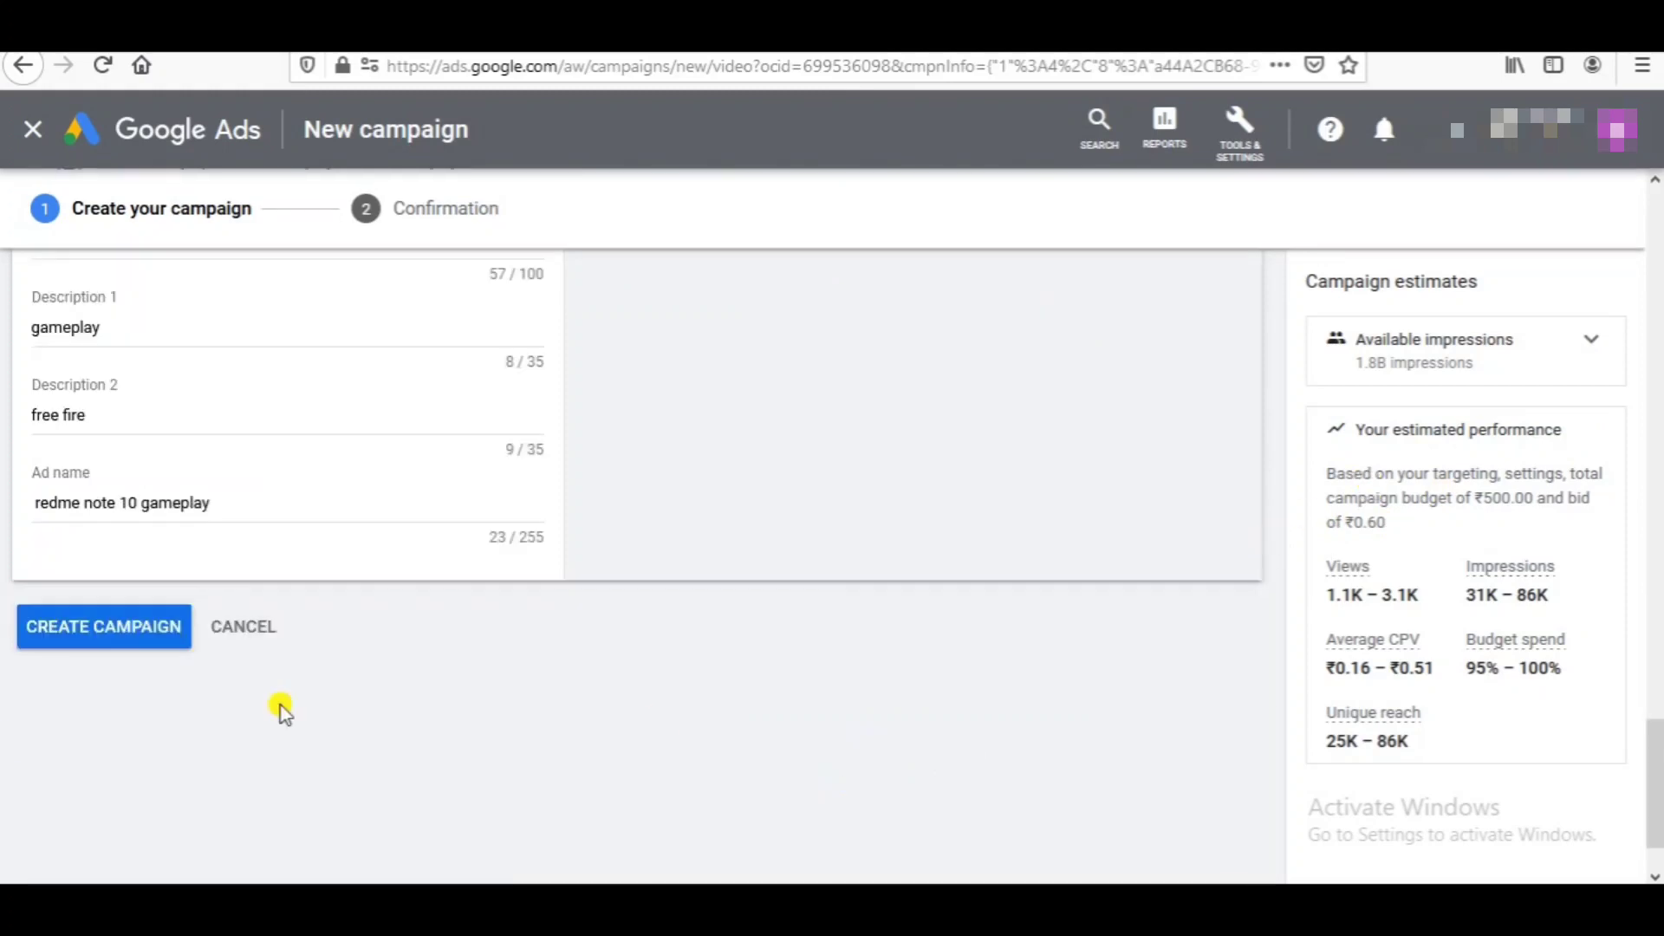
click(97, 643)
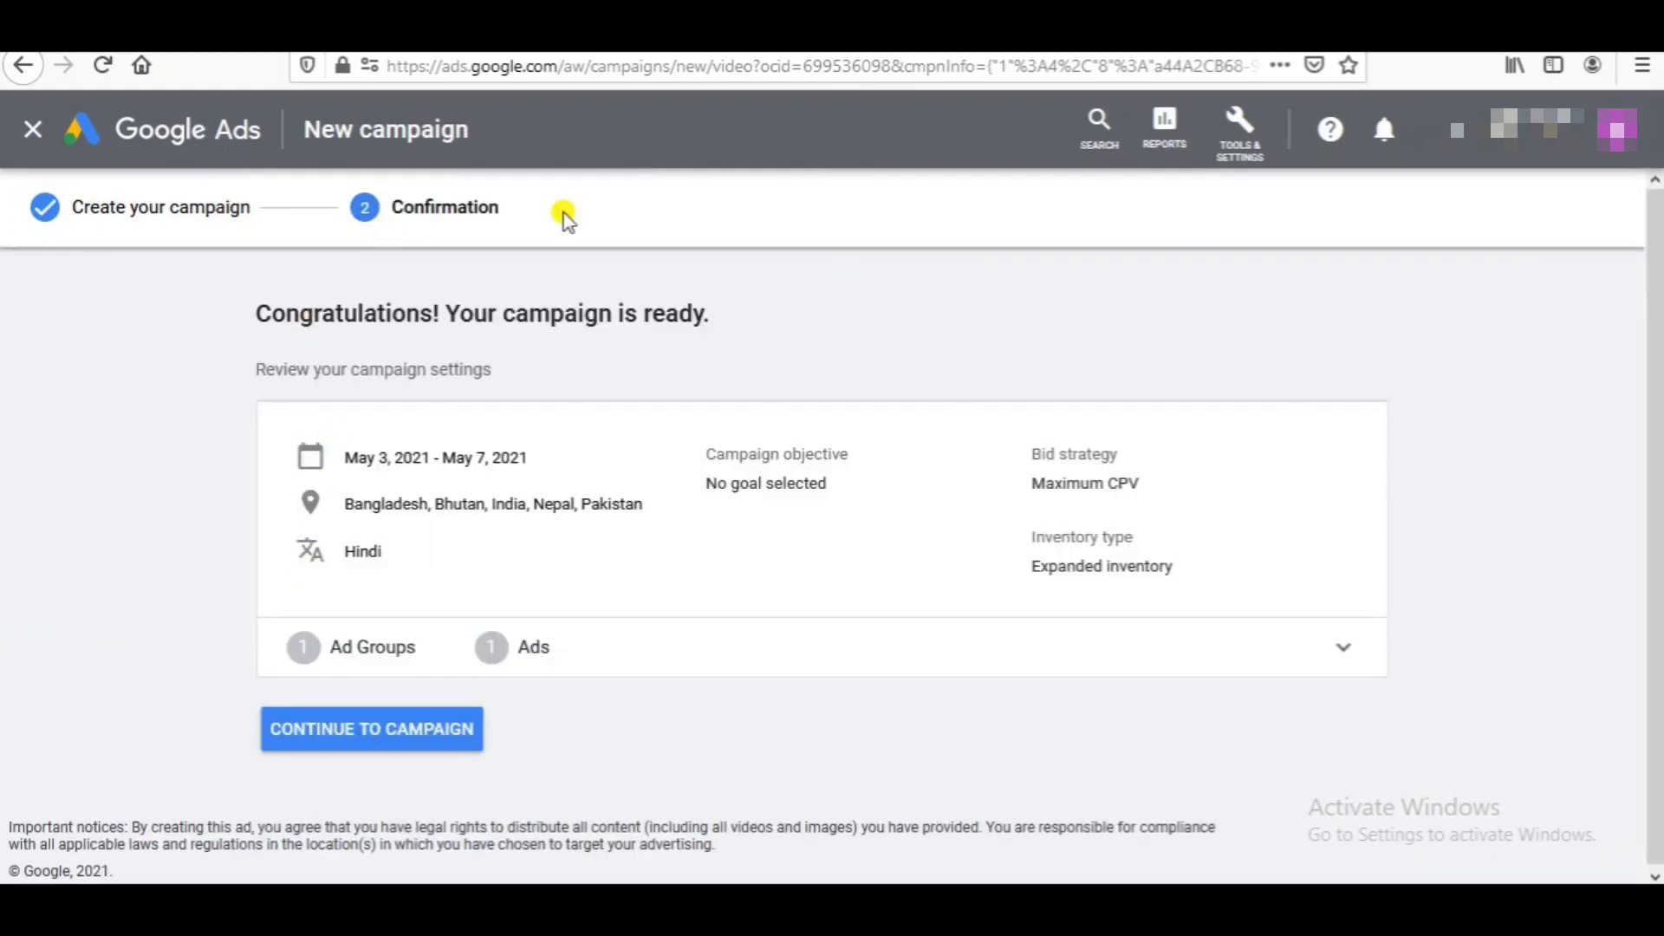
Step: Expand the ad group details in the campaign confirmation and review the bidding, targeting and ad information
click(1326, 661)
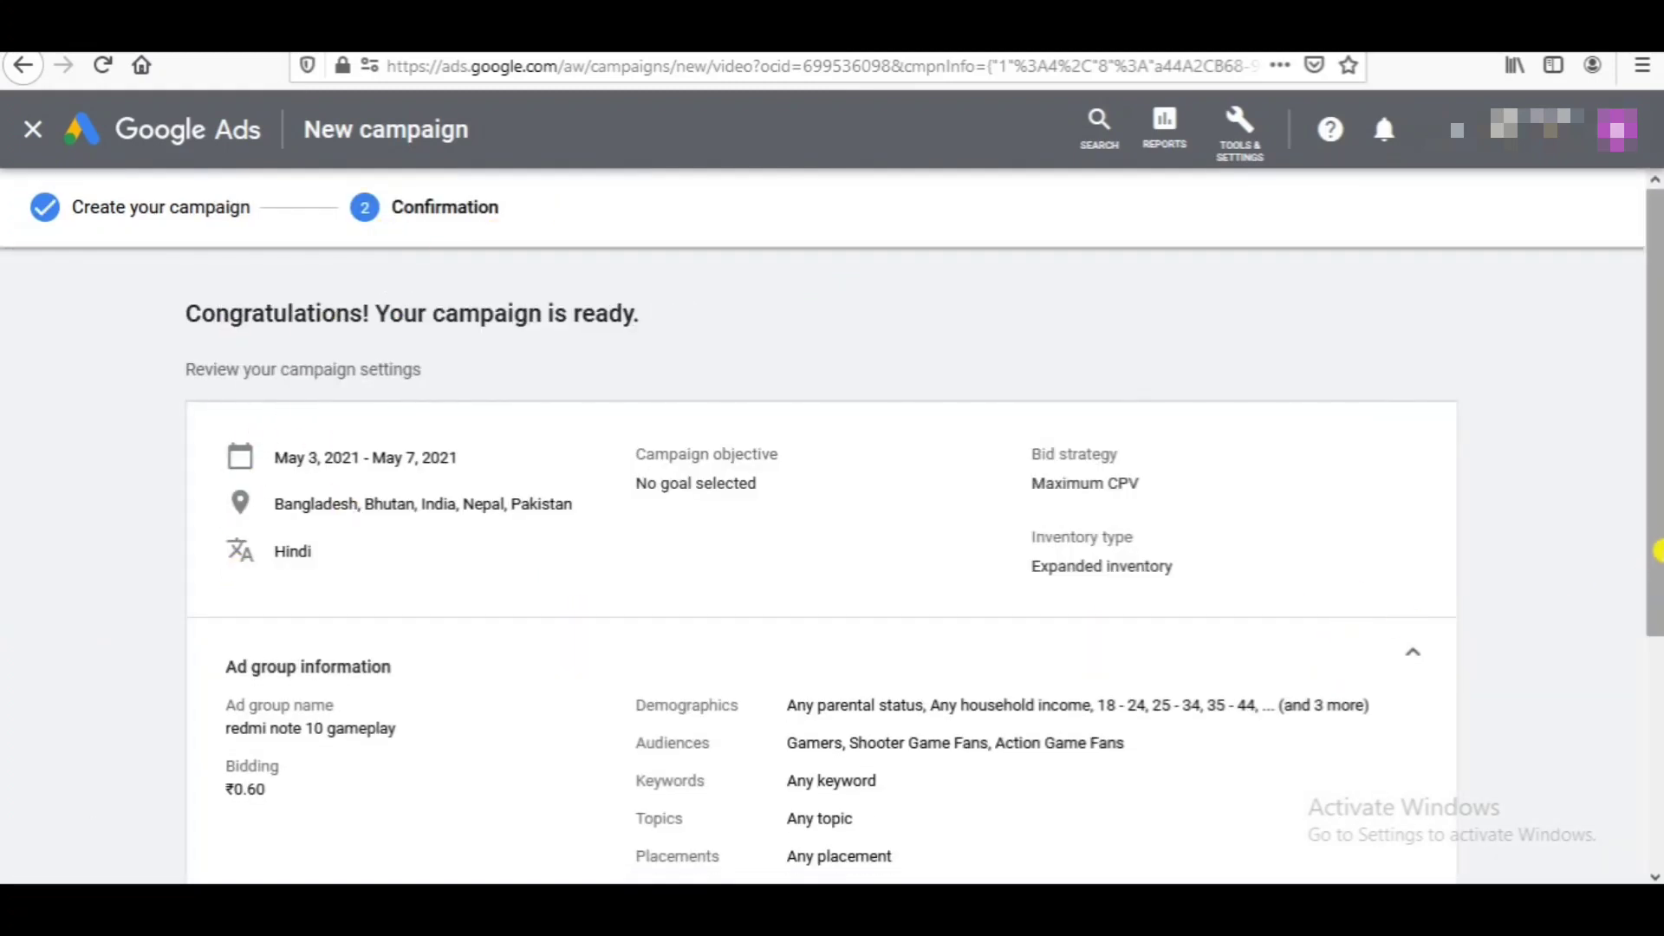
scroll(1657, 681, down, 3)
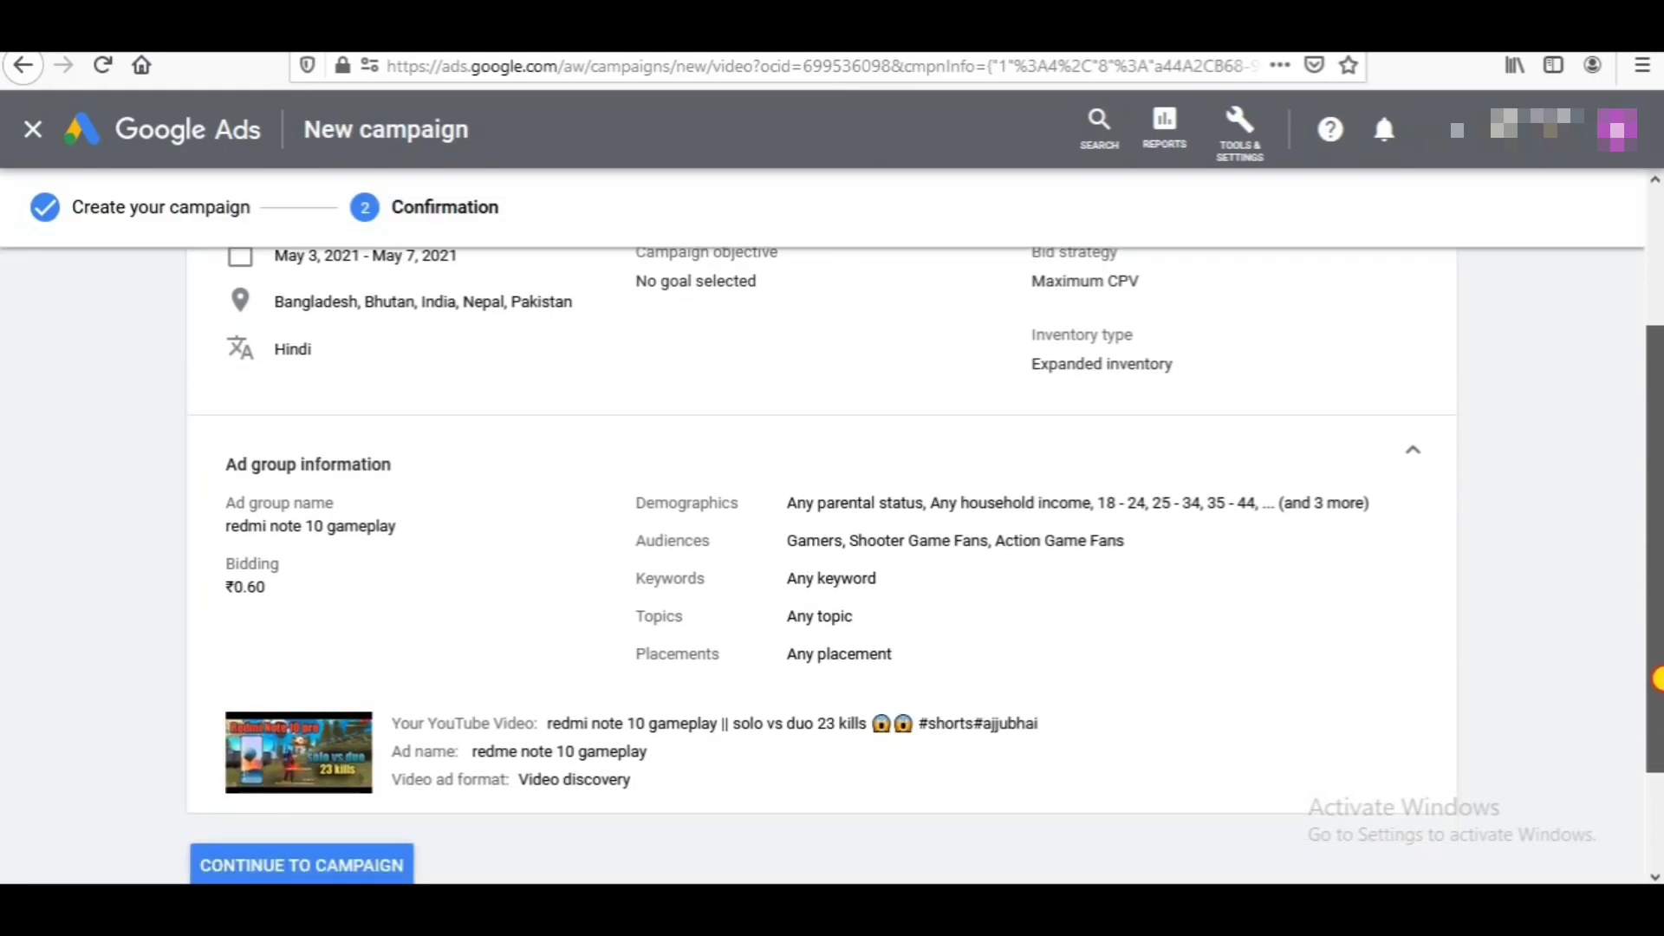
drag(1657, 681, 1658, 624)
scroll(607, 693, down, 3)
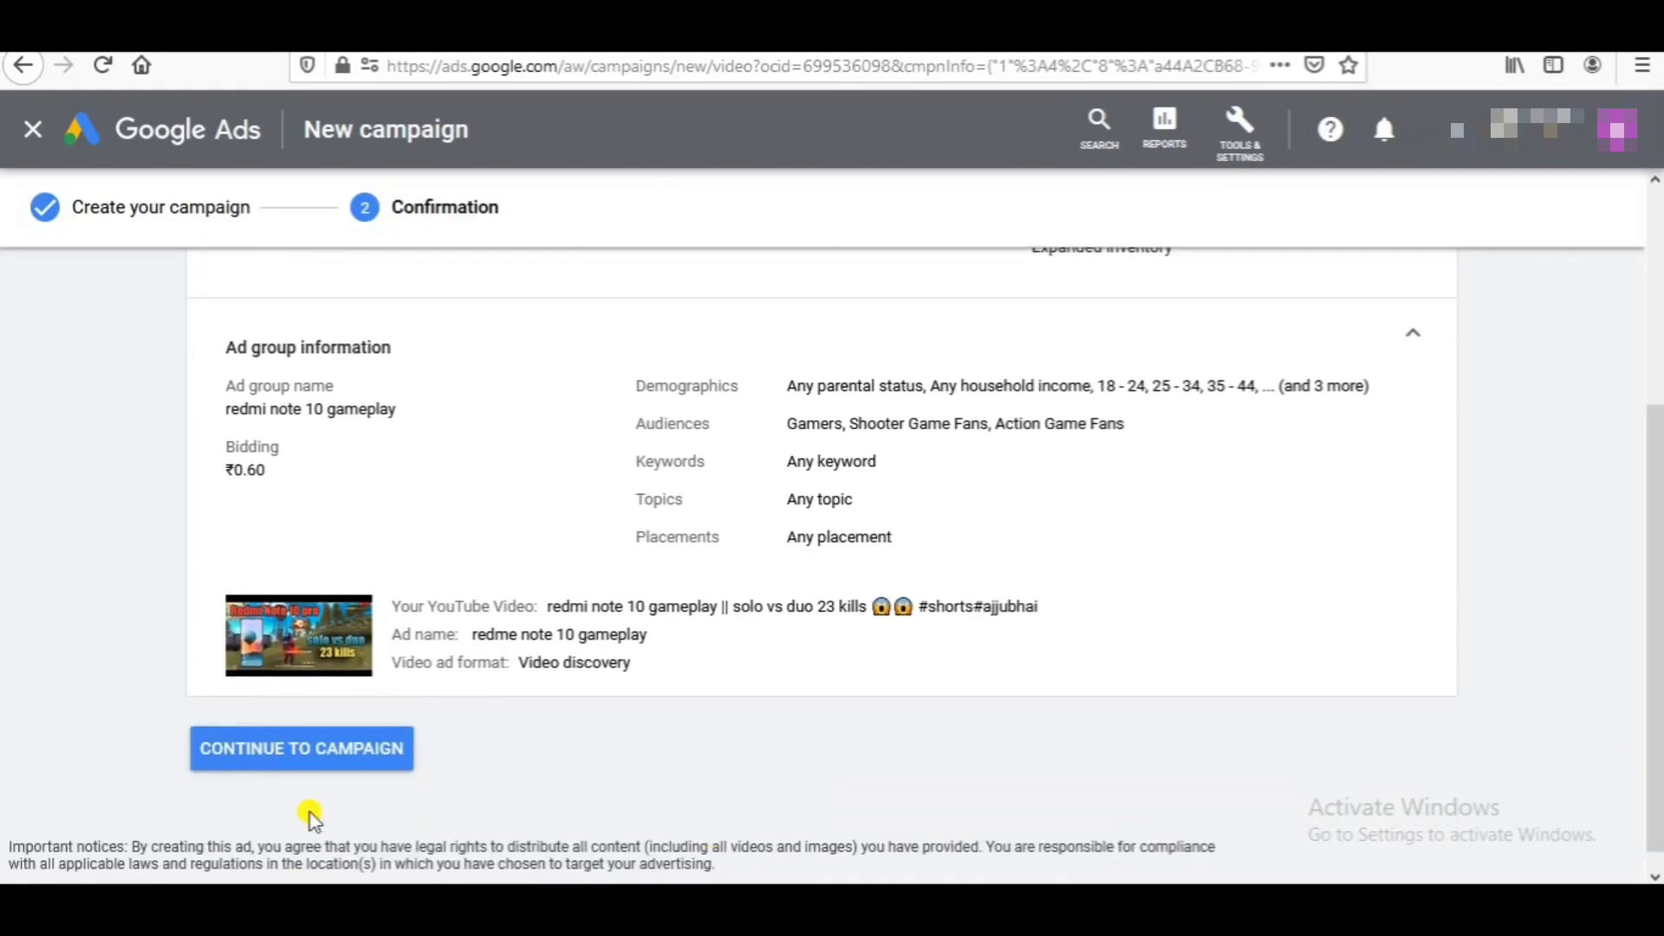
Step: Continue to the newly created campaign and show its Overview page
click(269, 761)
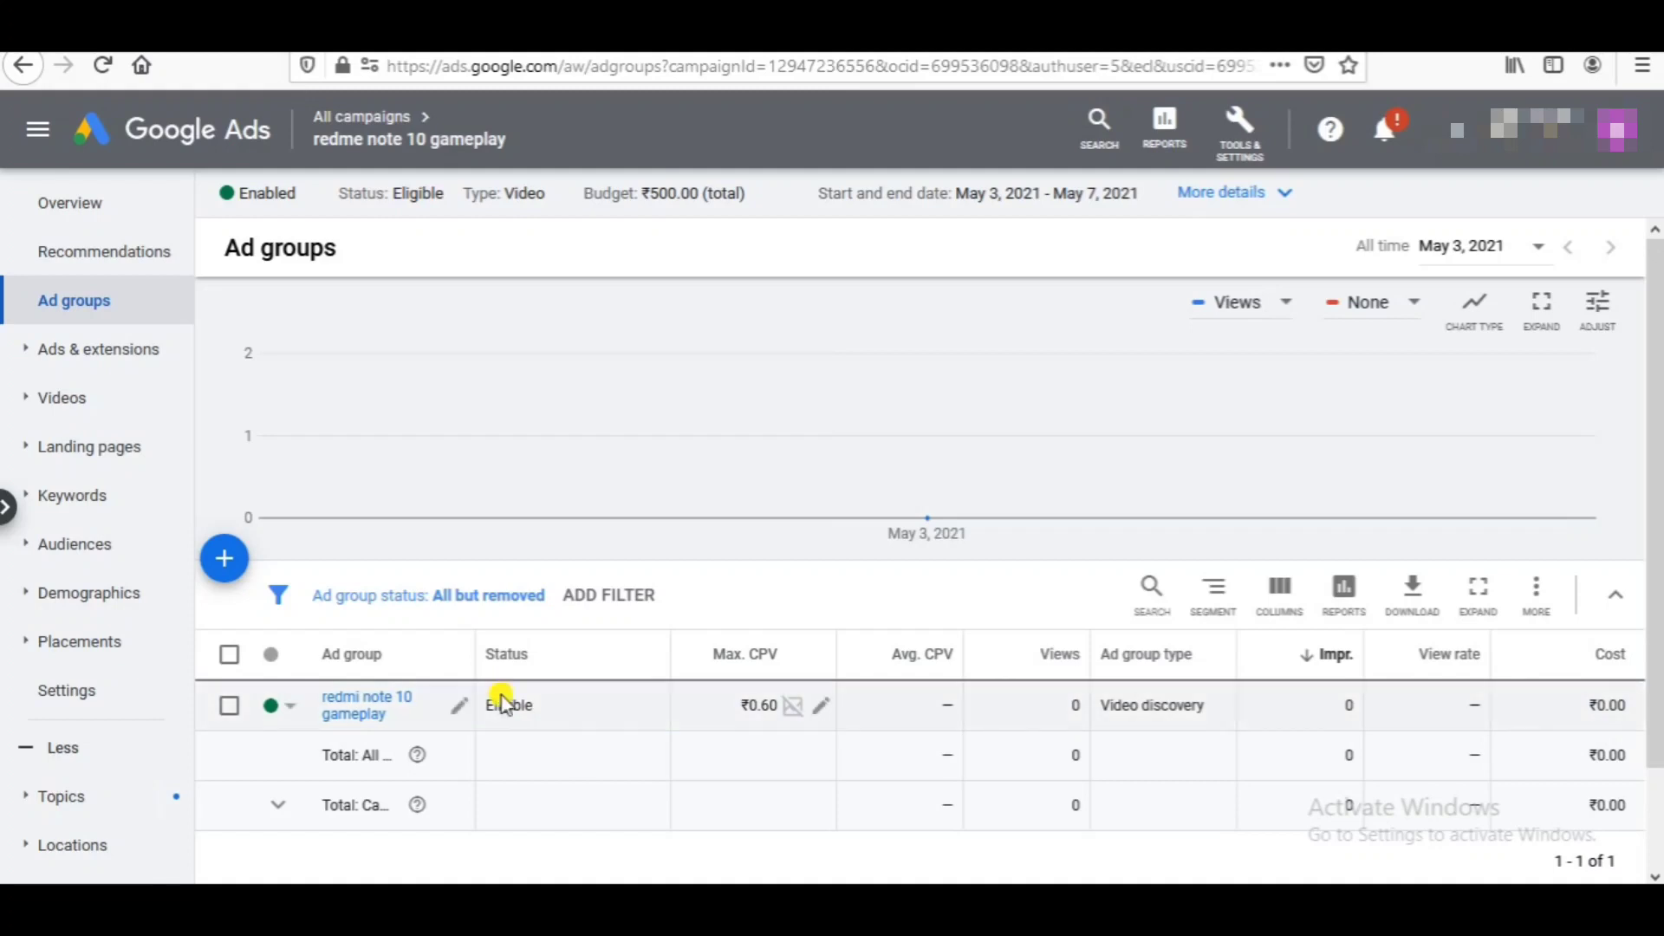
click(48, 206)
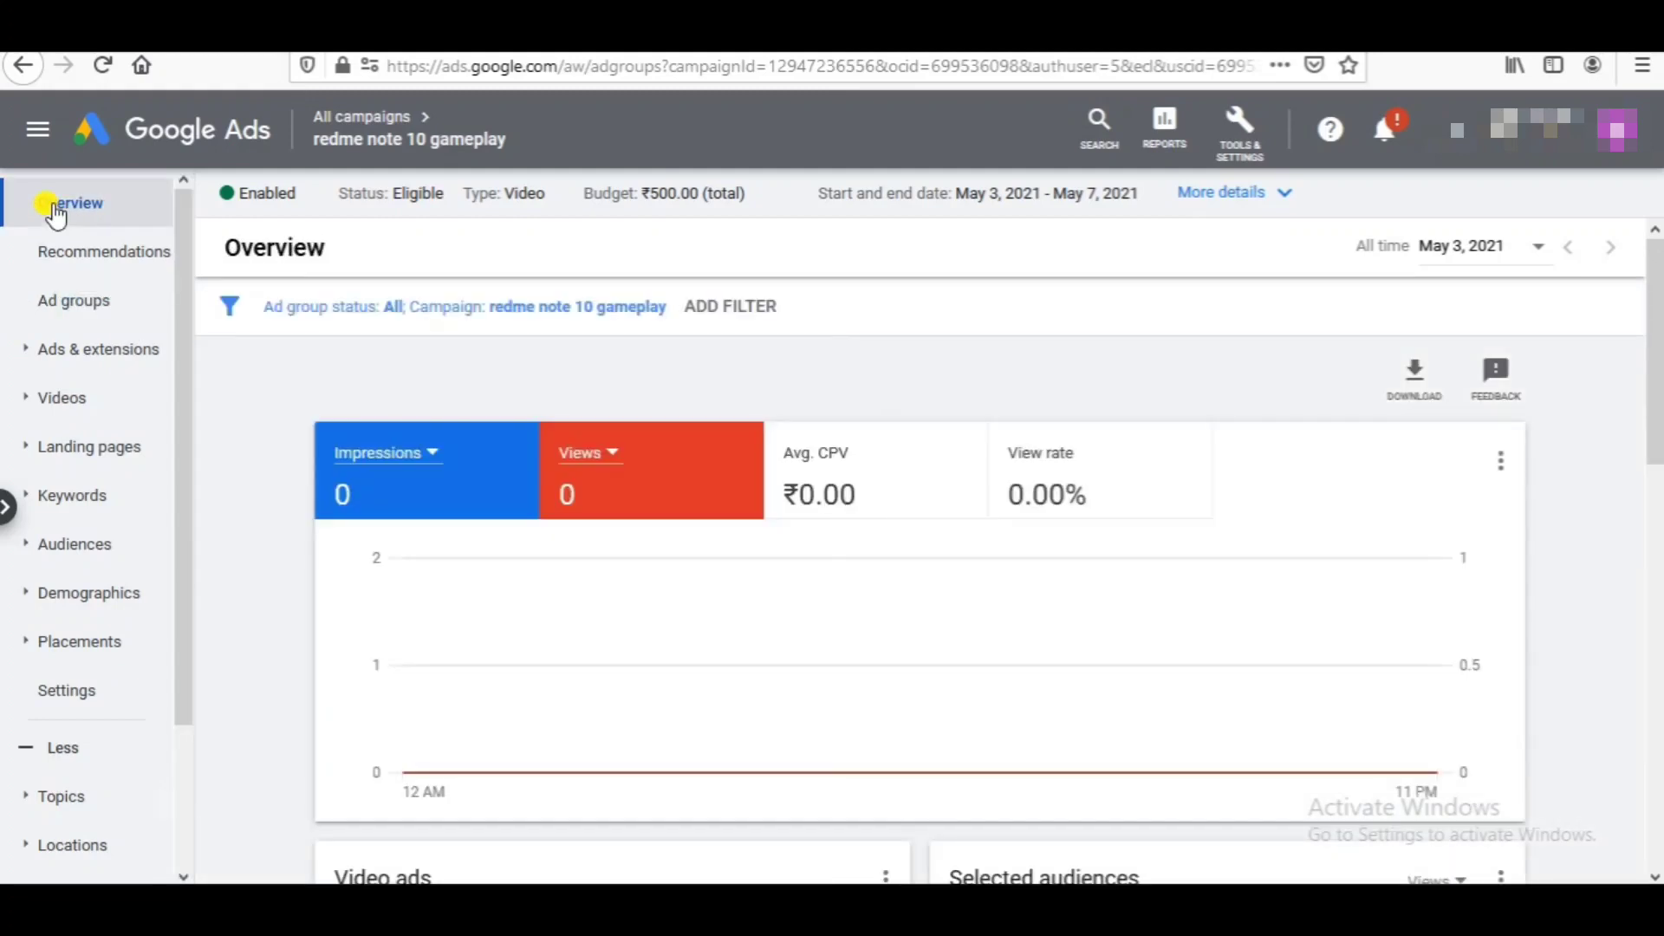